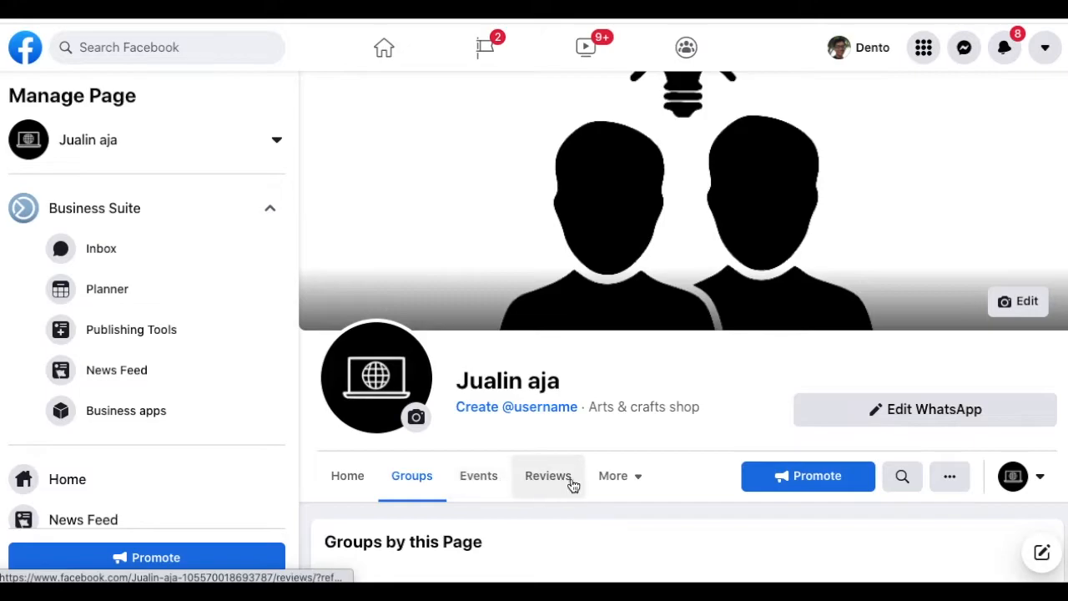
- Open the Templates and tabs settings for the Jualin aja Page through More > Edit tabs
scroll(665, 447, "down", 1)
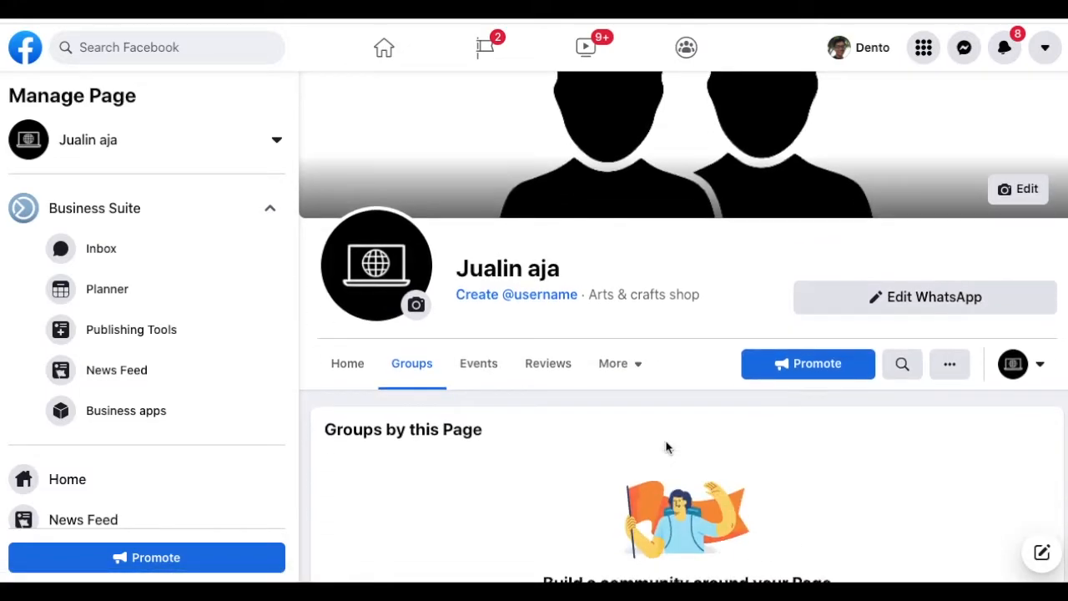
left_click(630, 370)
scroll(626, 370, "down", 1)
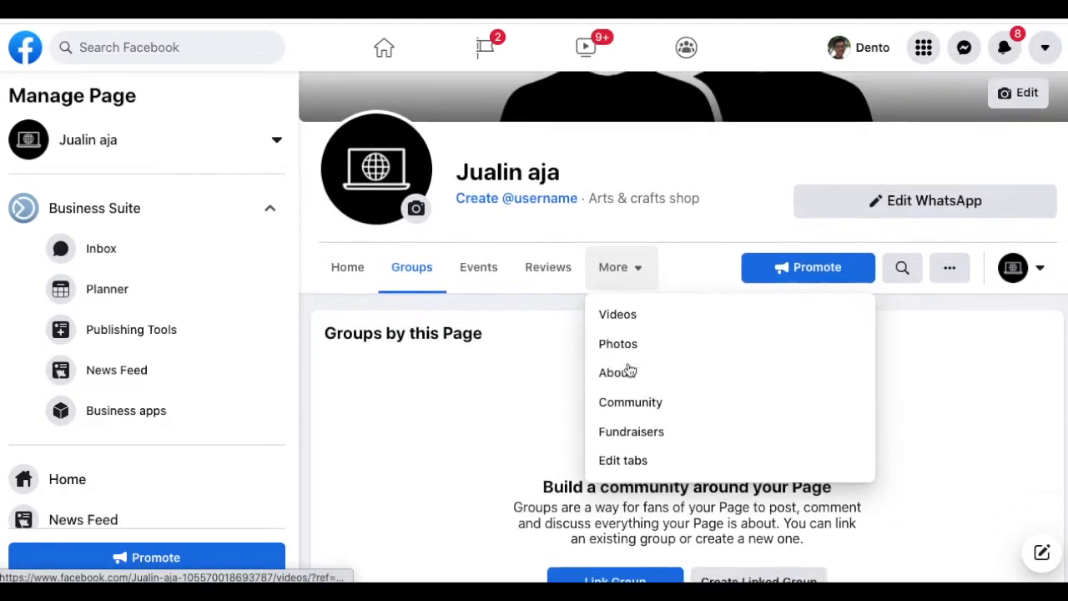
left_click(638, 457)
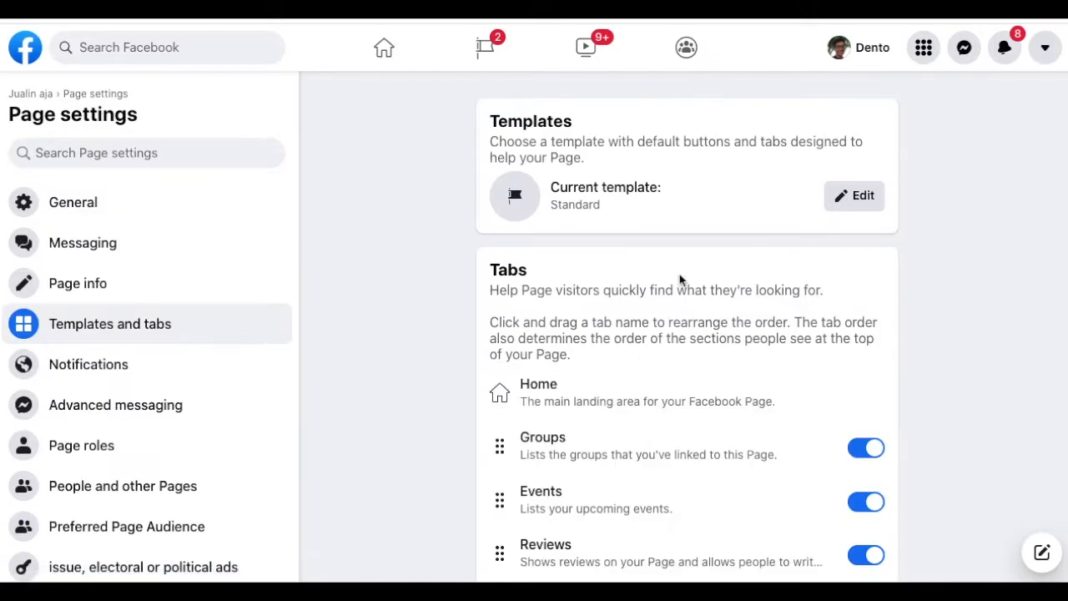
- Switch off the Events and Groups tabs
scroll(680, 279, "down", 2)
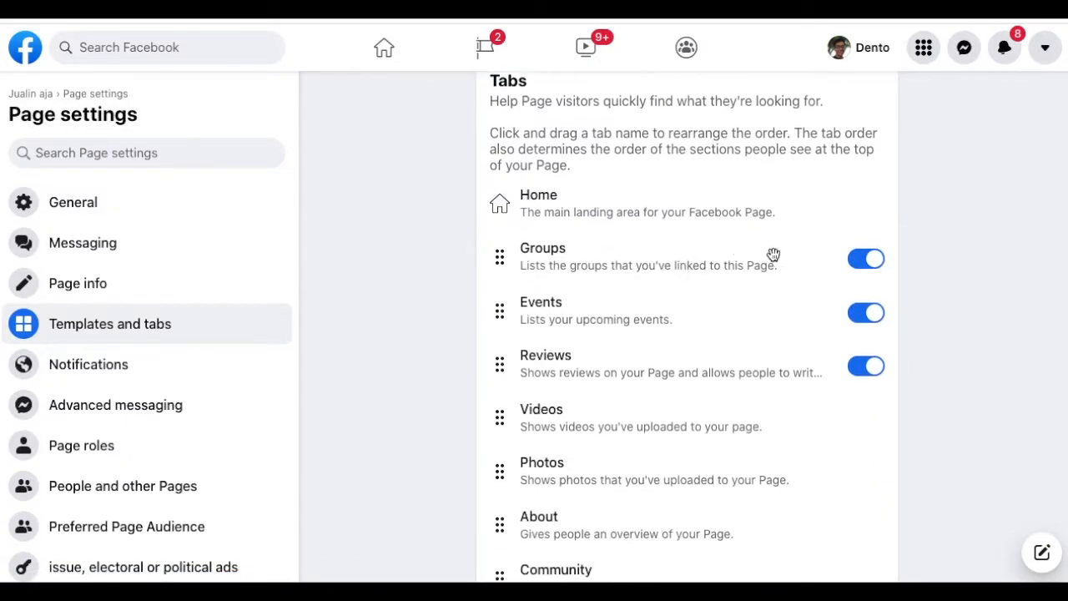
left_click(864, 312)
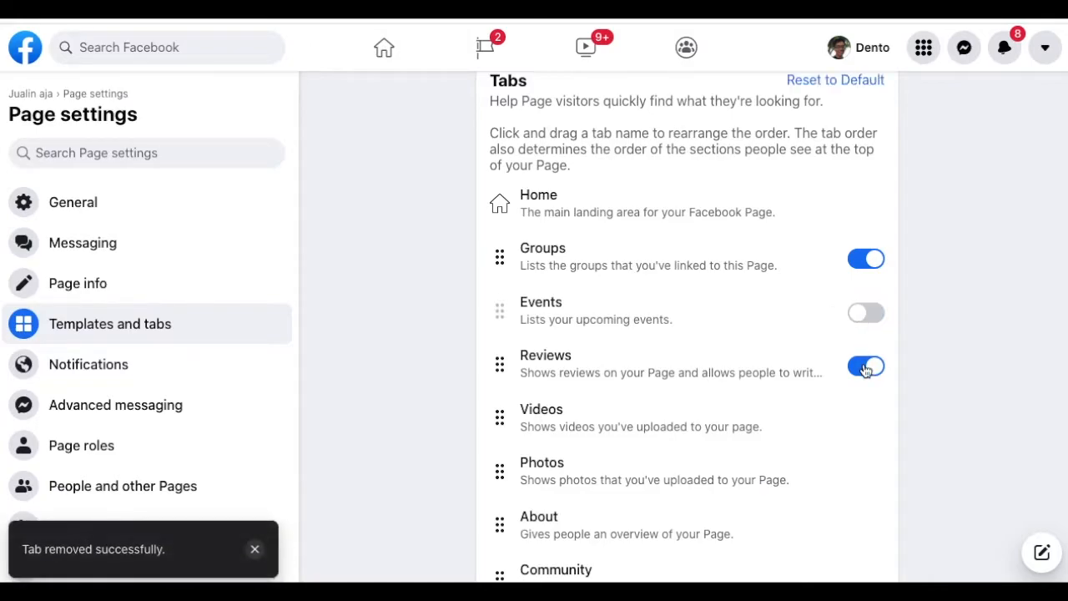
left_click(860, 265)
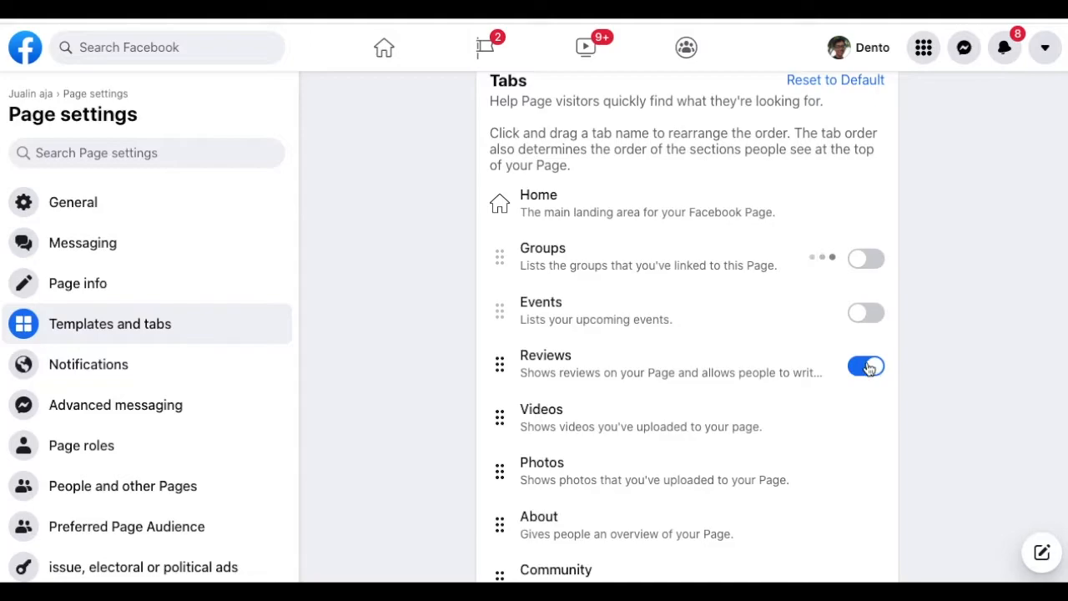
- Move the Photos tab, then the About tab, up to just below Home in the tab order
left_click_drag(500, 473, 477, 264)
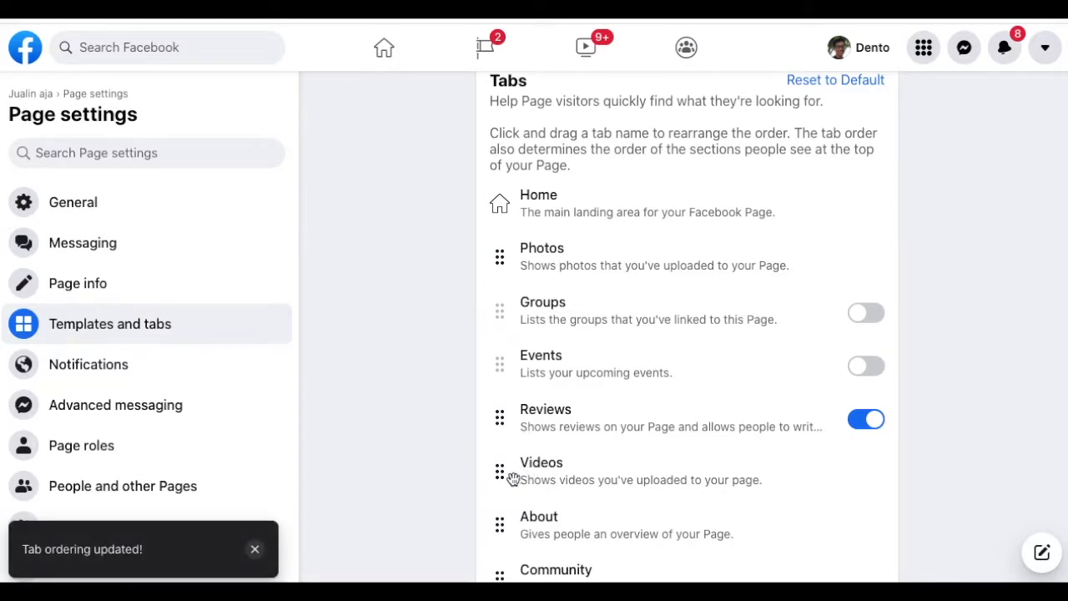
left_click_drag(506, 523, 459, 258)
scroll(572, 448, "down", 3)
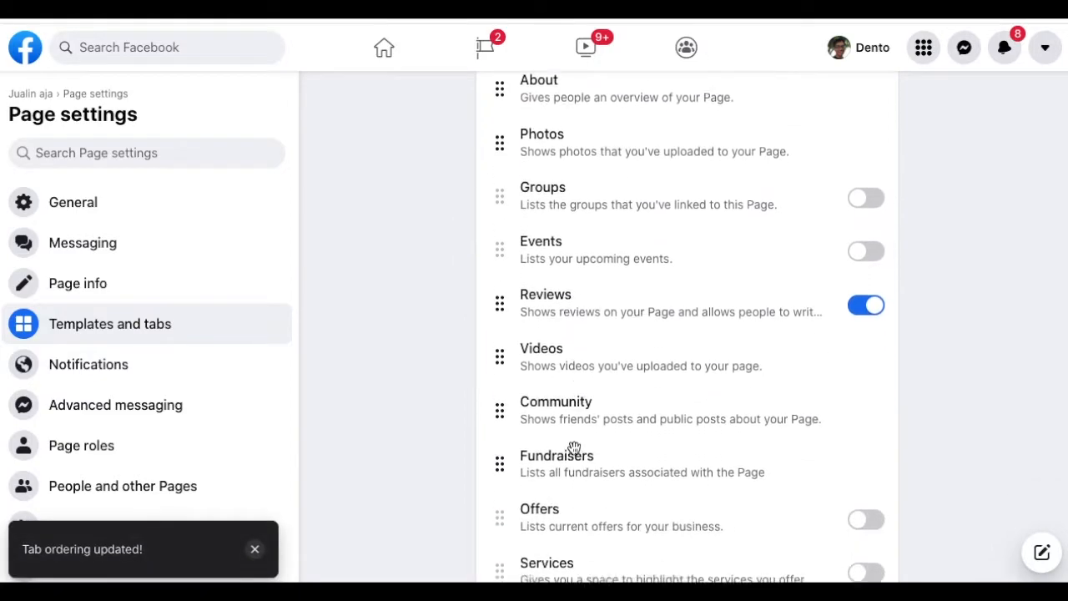
scroll(573, 448, "down", 2)
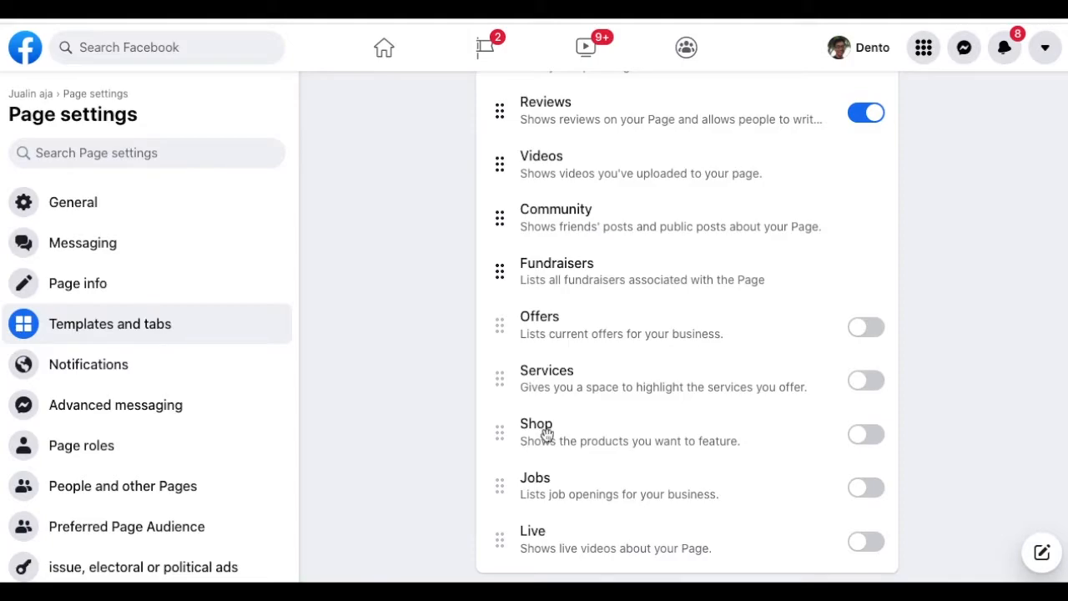
scroll(860, 450, "up", 3)
scroll(860, 450, "up", 3)
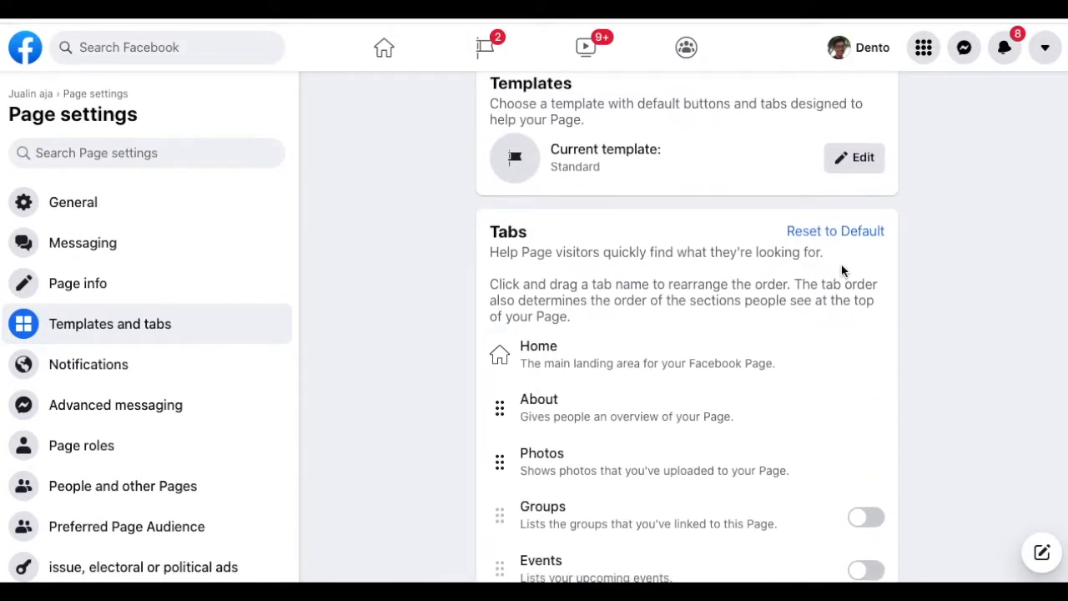
scroll(843, 270, "up", 1)
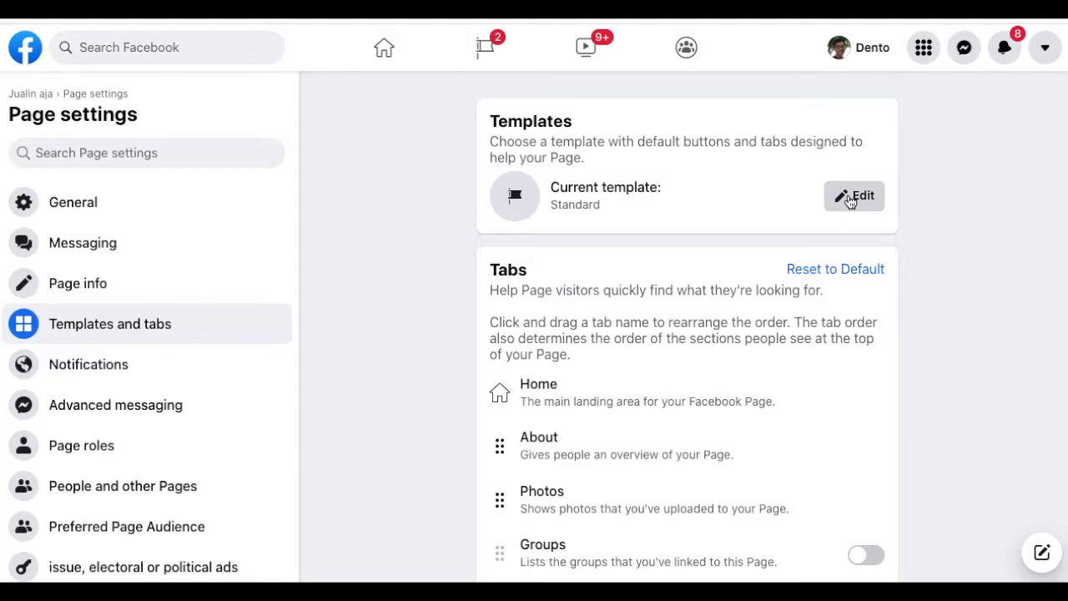
- Preview the Shopping template's Events and Reviews tabs and apply Shopping in place of Standard
left_click(852, 197)
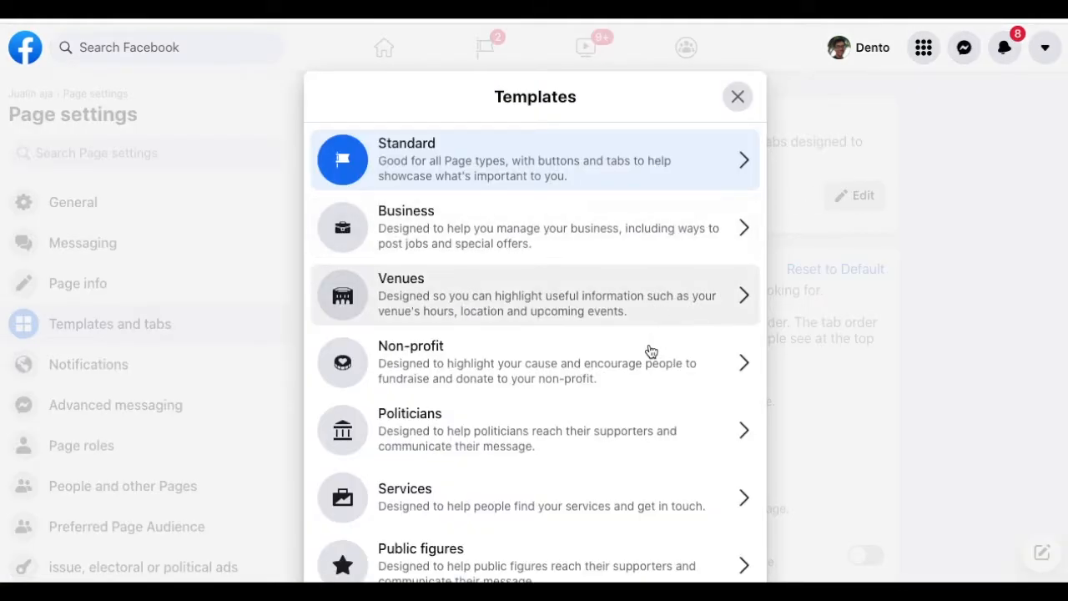
scroll(646, 363, "down", 1)
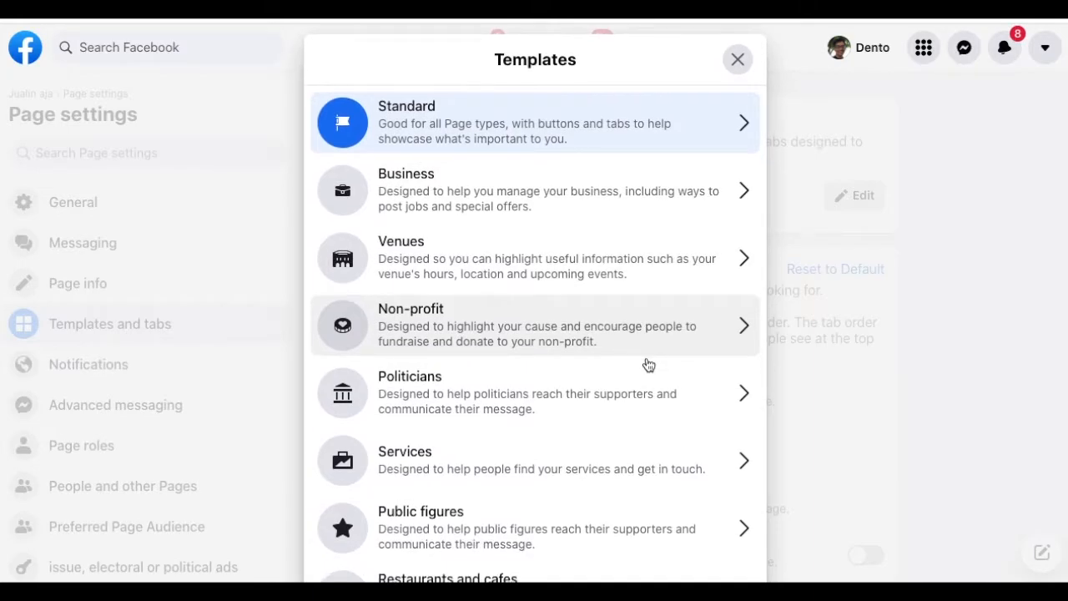
scroll(648, 364, "down", 3)
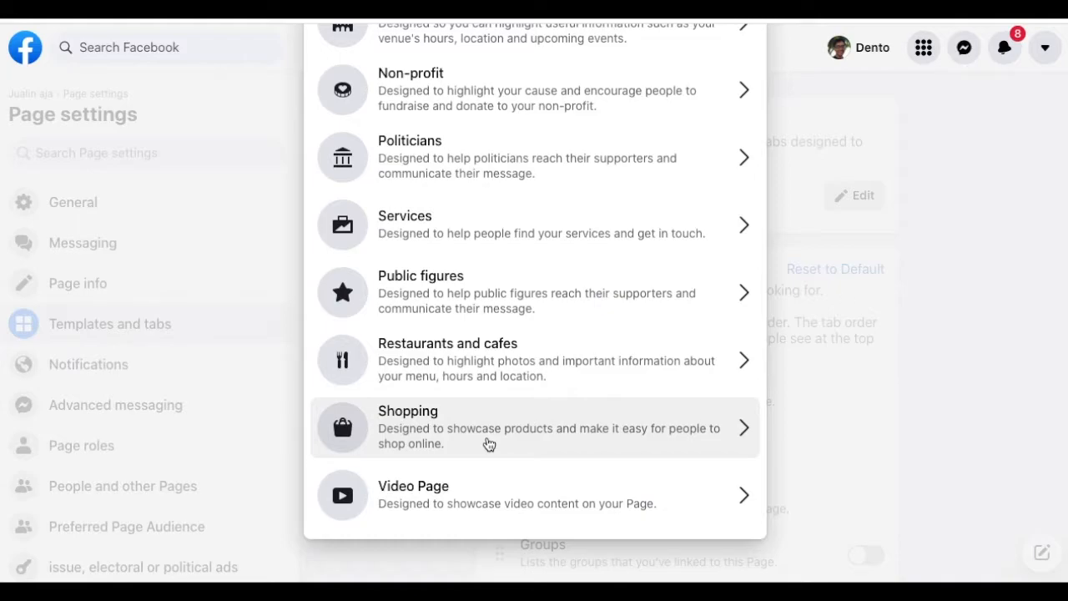
left_click(489, 444)
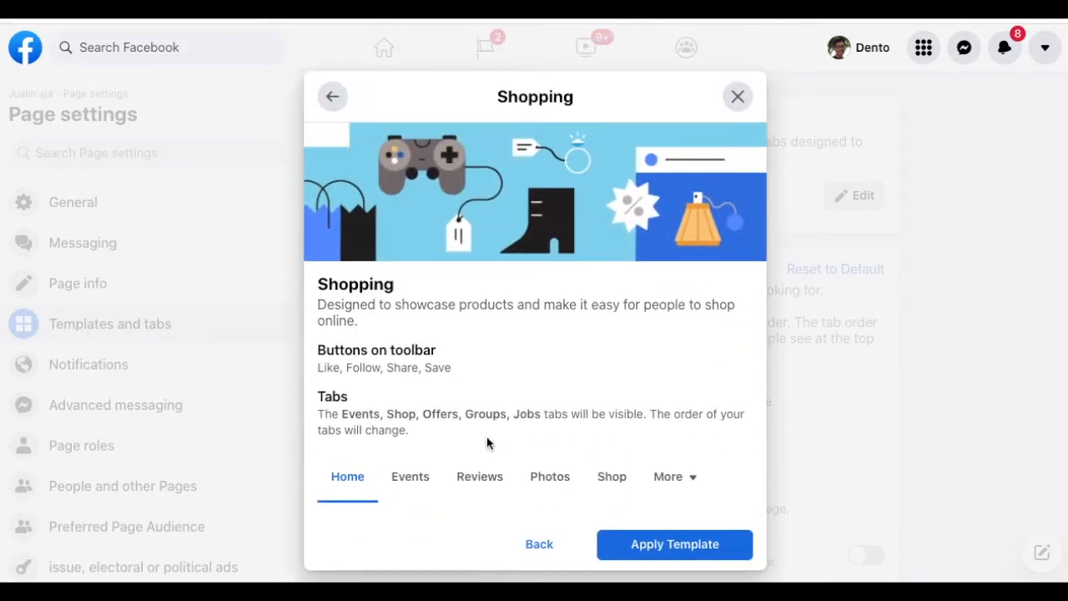
scroll(551, 300, "down", 1)
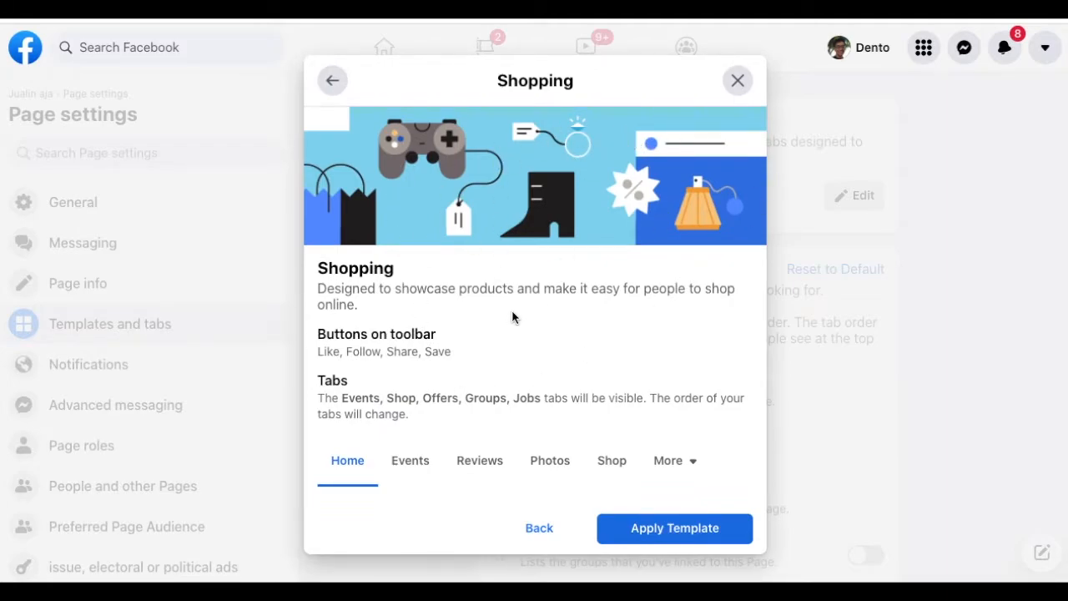
scroll(512, 316, "down", 1)
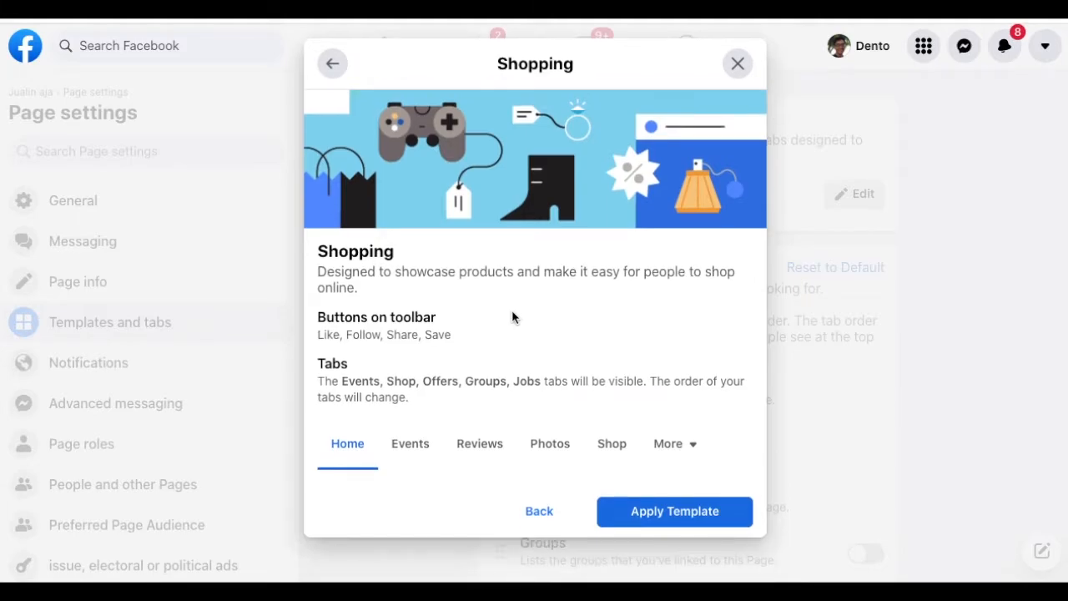
left_click(409, 452)
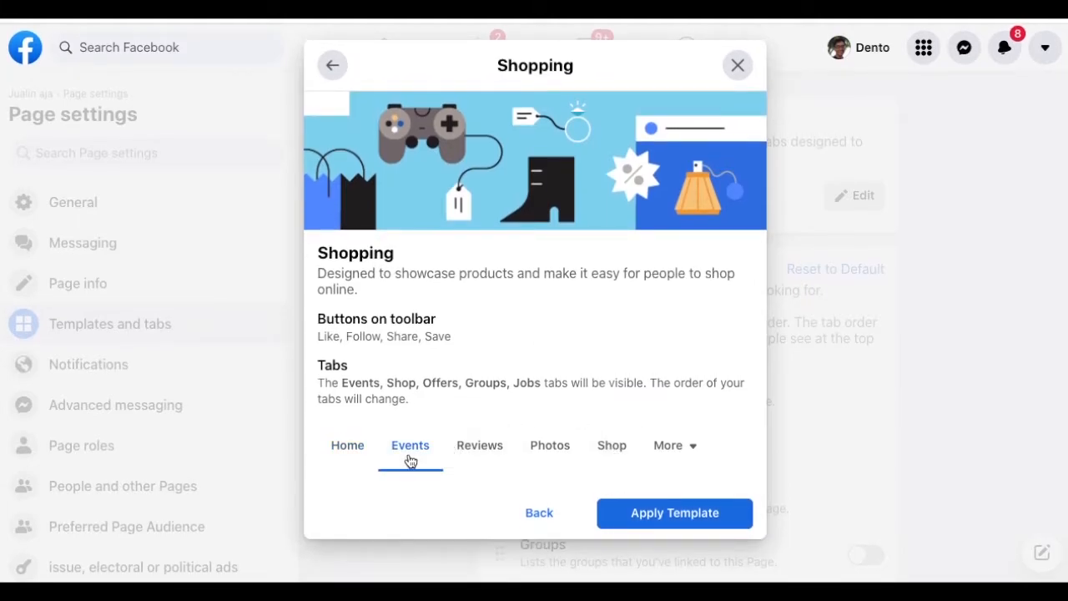
left_click(483, 456)
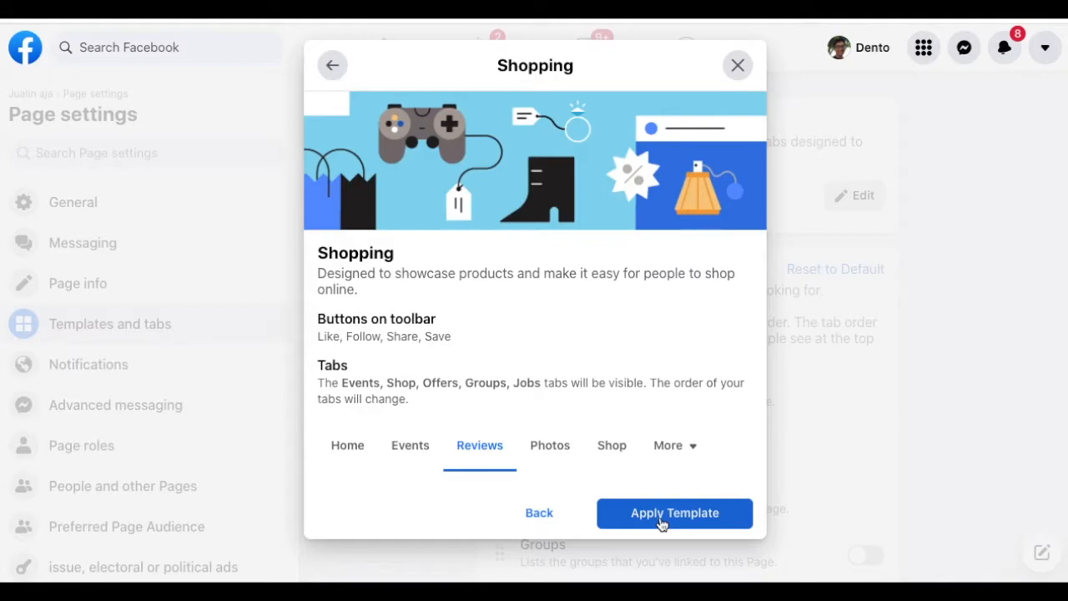
left_click(661, 517)
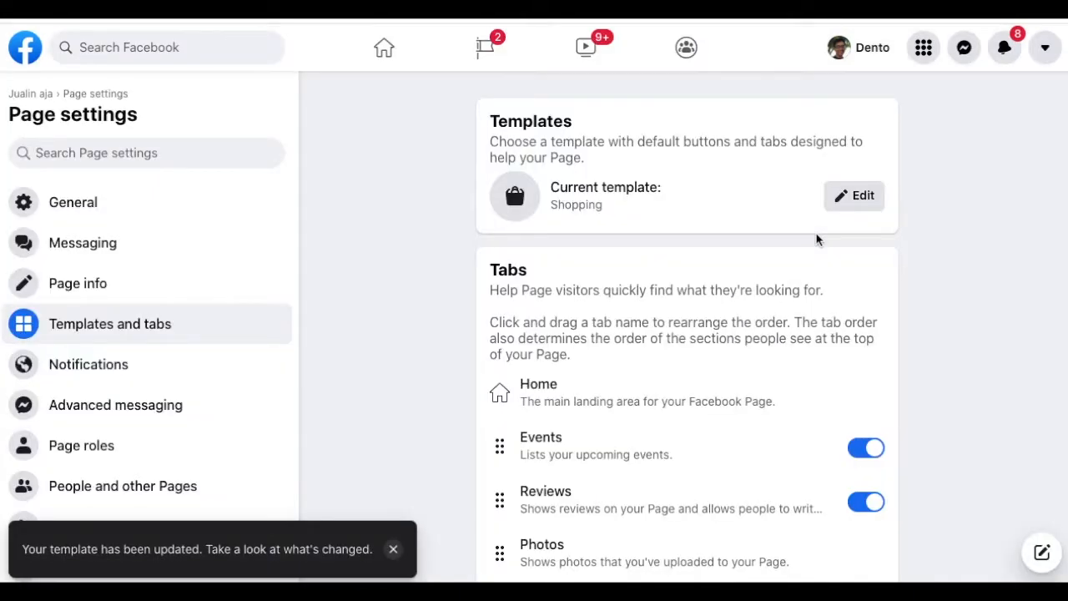
- Switch off the Jobs and Groups tabs
scroll(715, 344, "down", 4)
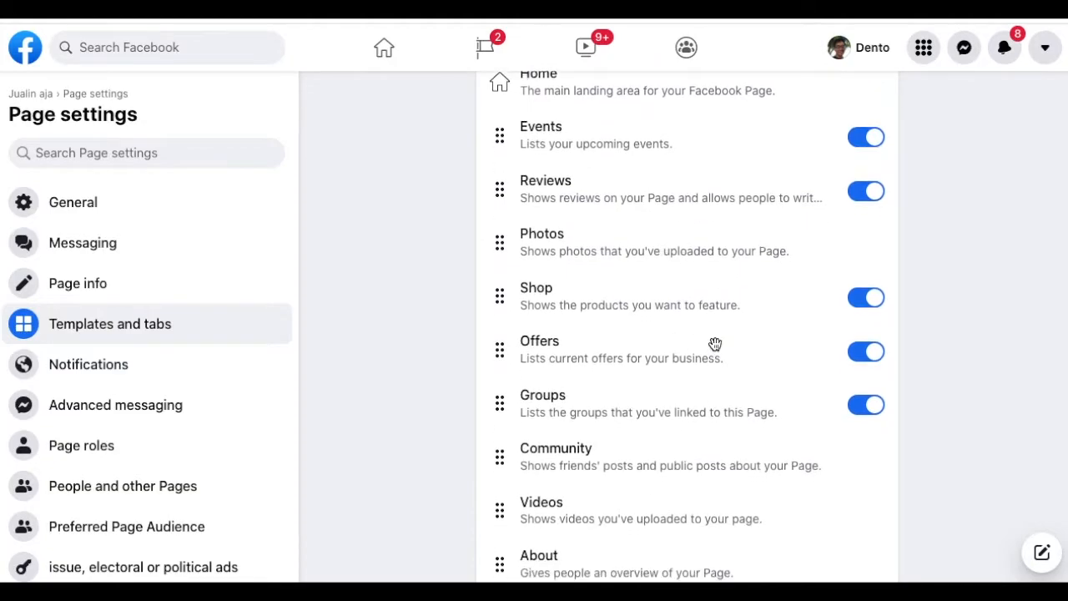
scroll(715, 344, "down", 1)
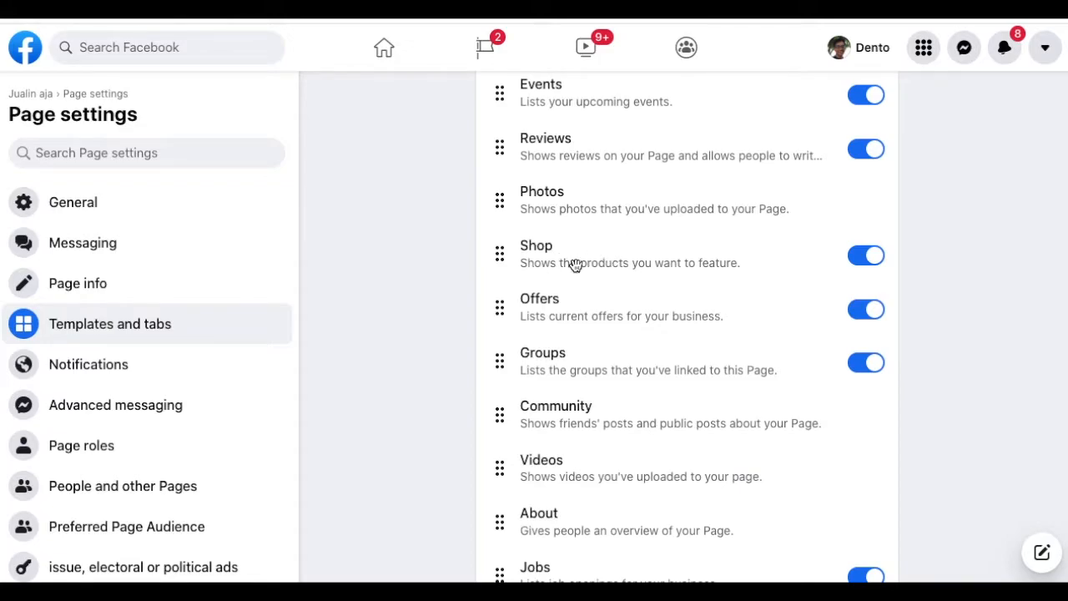
scroll(587, 262, "down", 2)
scroll(587, 262, "down", 1)
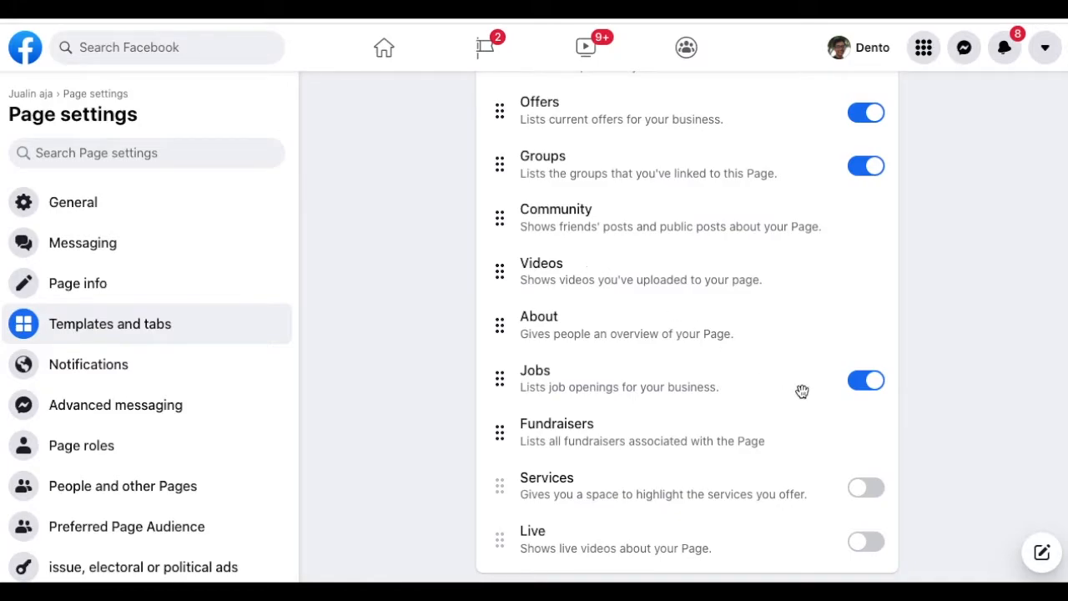
left_click(868, 386)
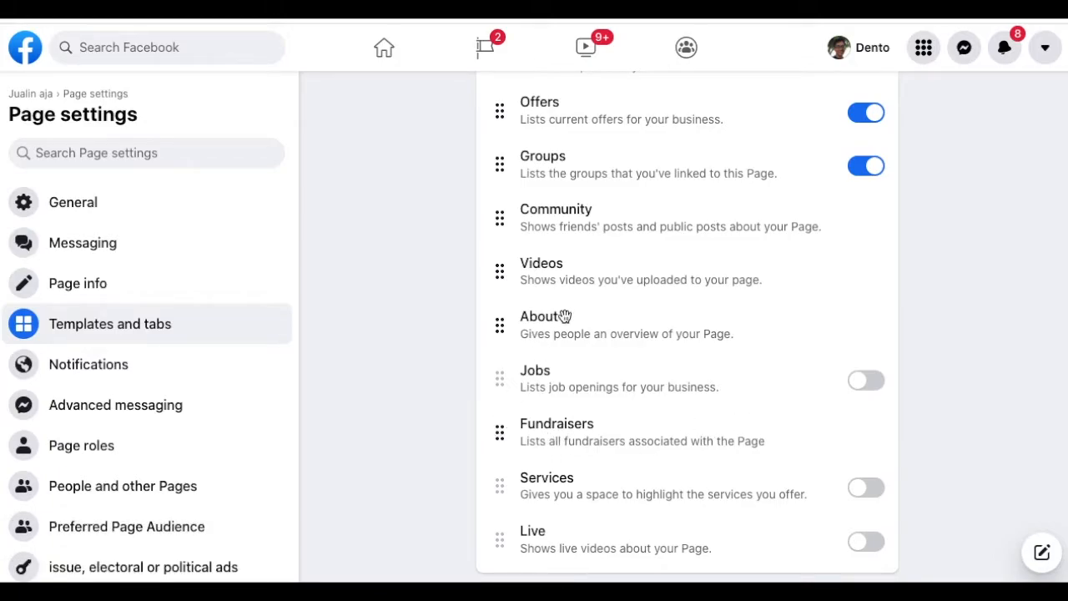
scroll(565, 317, "up", 1)
scroll(565, 317, "up", 1)
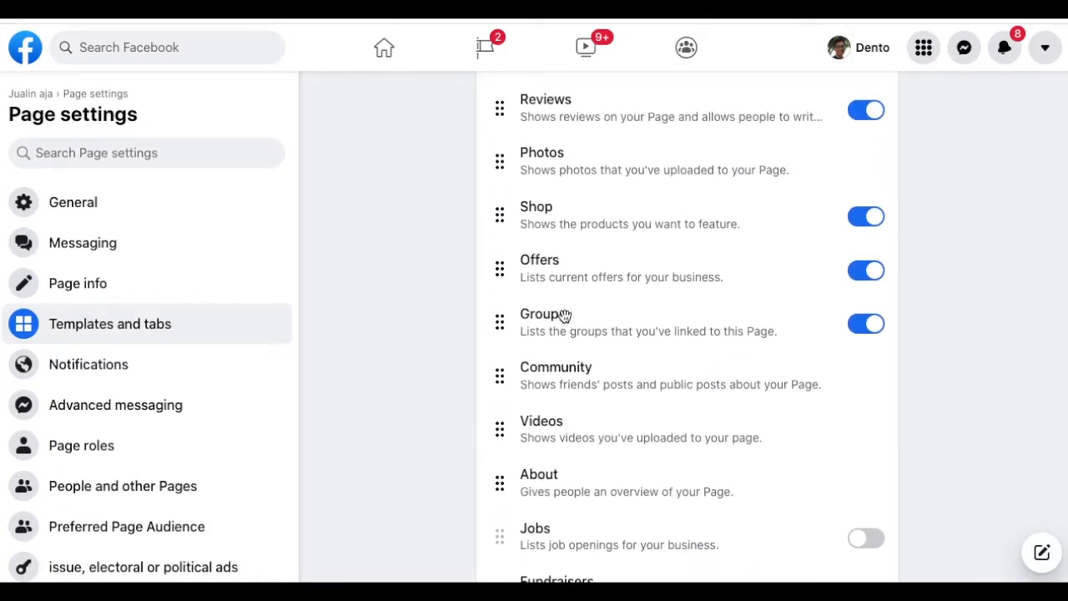
left_click(871, 333)
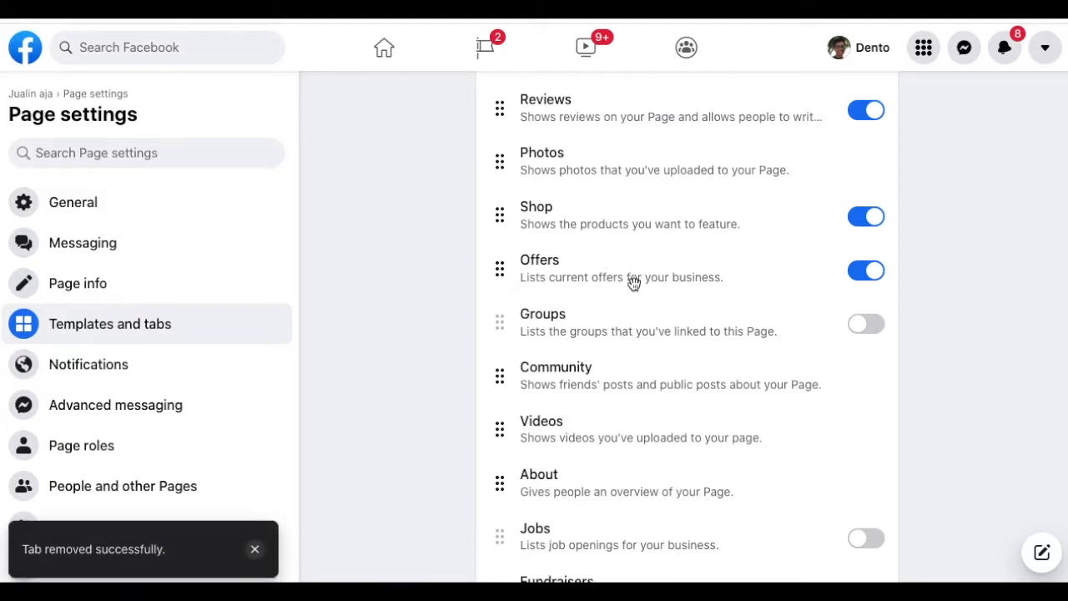
- Place Shop and Offers right after Home, then switch off Events and move it below Photos
scroll(636, 280, "up", 2)
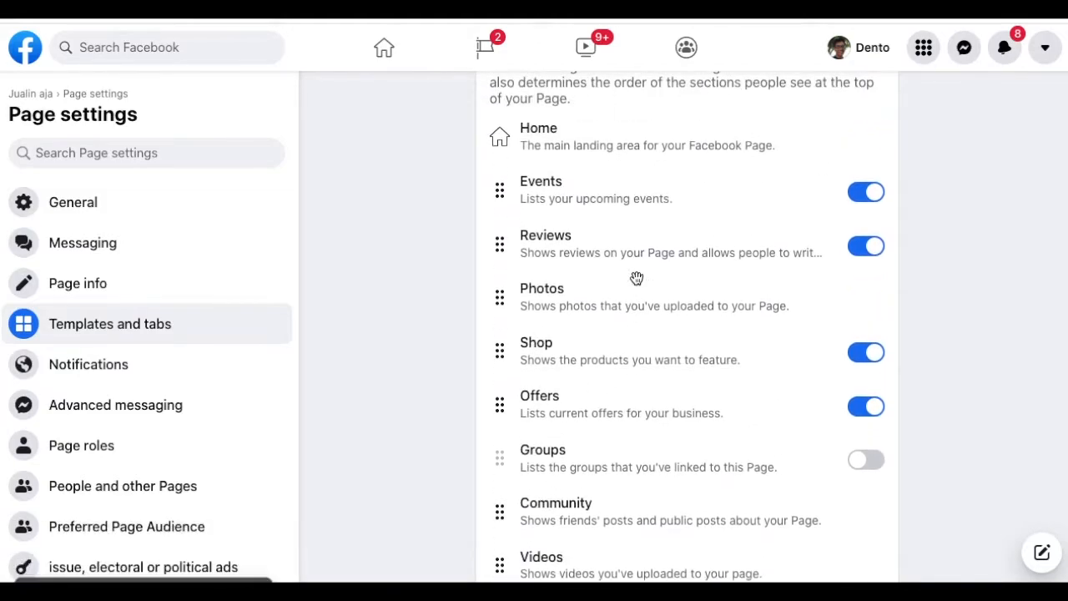
left_click_drag(499, 361, 501, 201)
left_click_drag(500, 411, 490, 255)
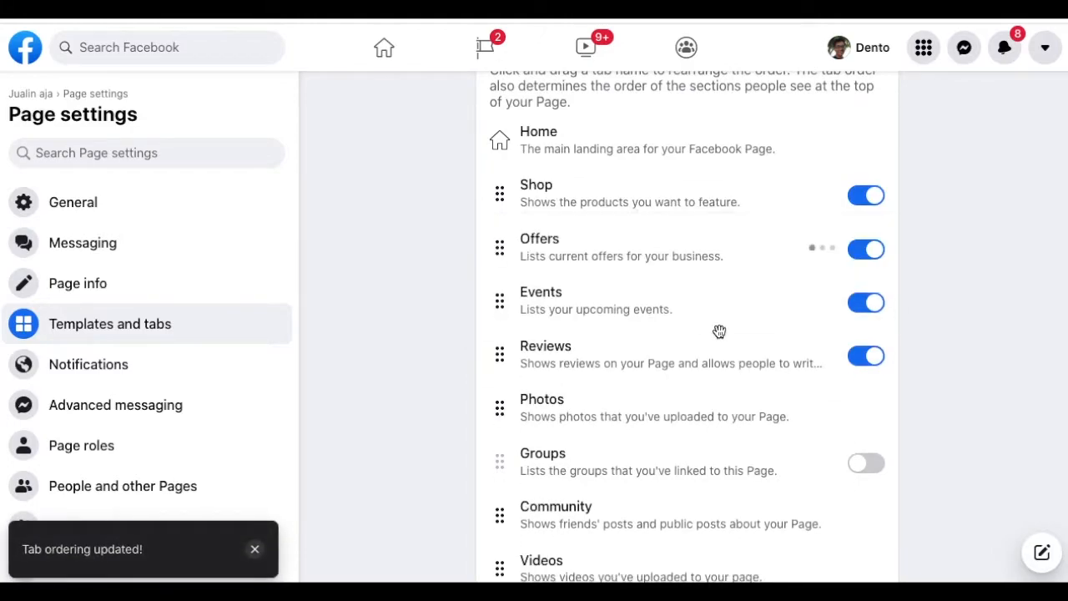
left_click(871, 307)
left_click_drag(502, 302, 497, 425)
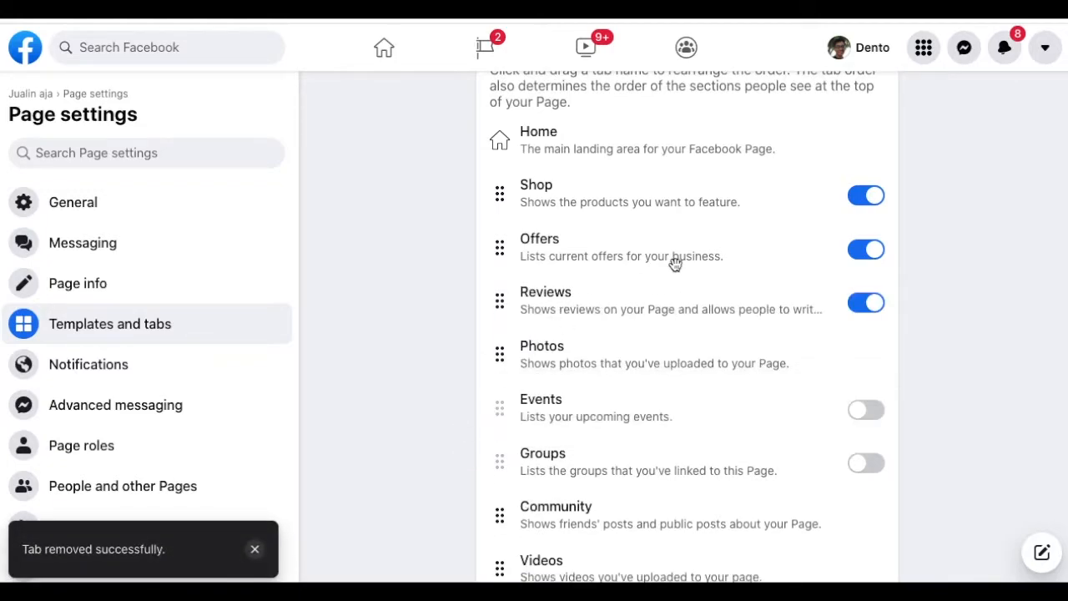
scroll(675, 262, "down", 4)
scroll(675, 264, "up", 7)
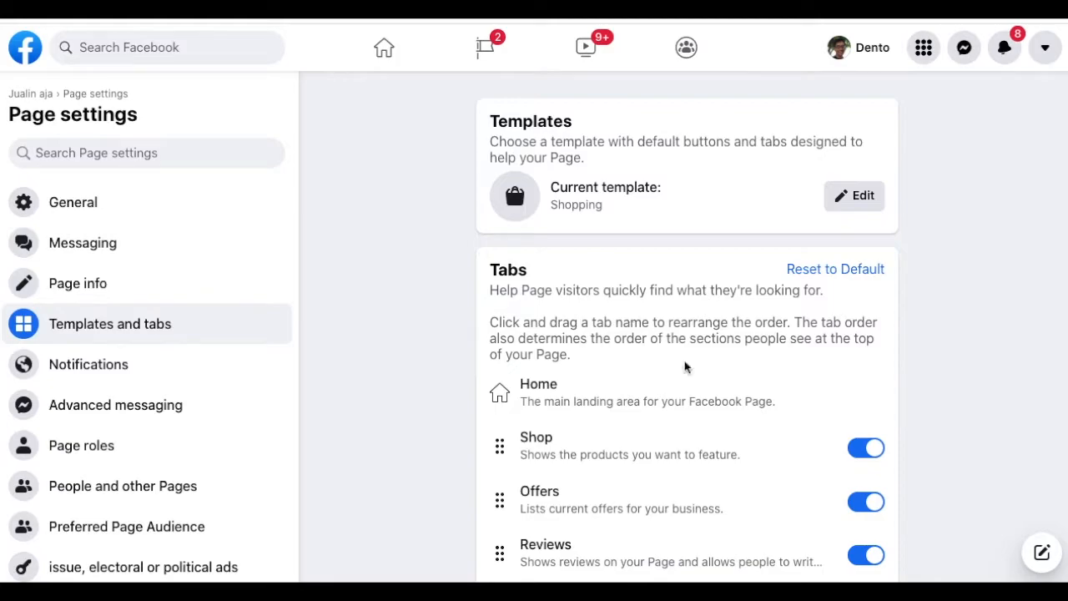
scroll(684, 362, "down", 4)
scroll(685, 362, "down", 3)
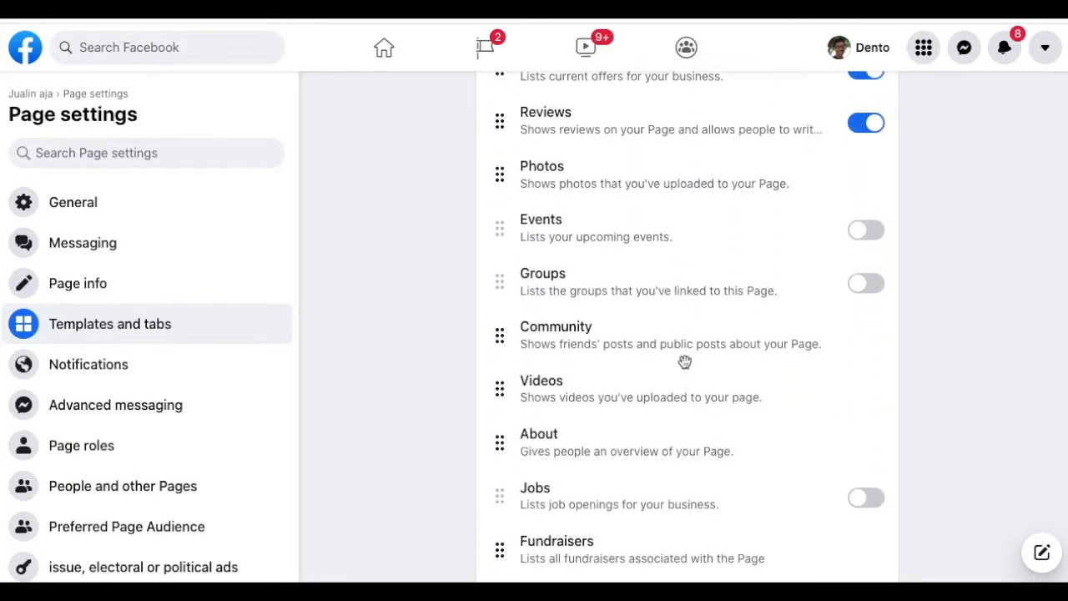
scroll(684, 363, "down", 1)
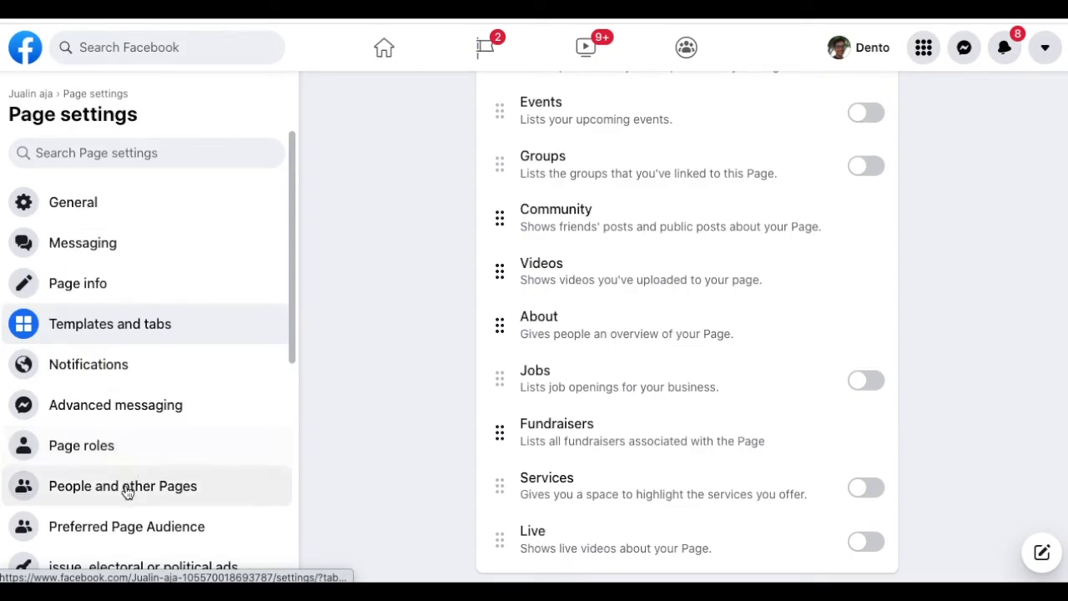
- Open the Instagram section of the Page settings sidebar
scroll(129, 488, "down", 2)
scroll(128, 492, "down", 2)
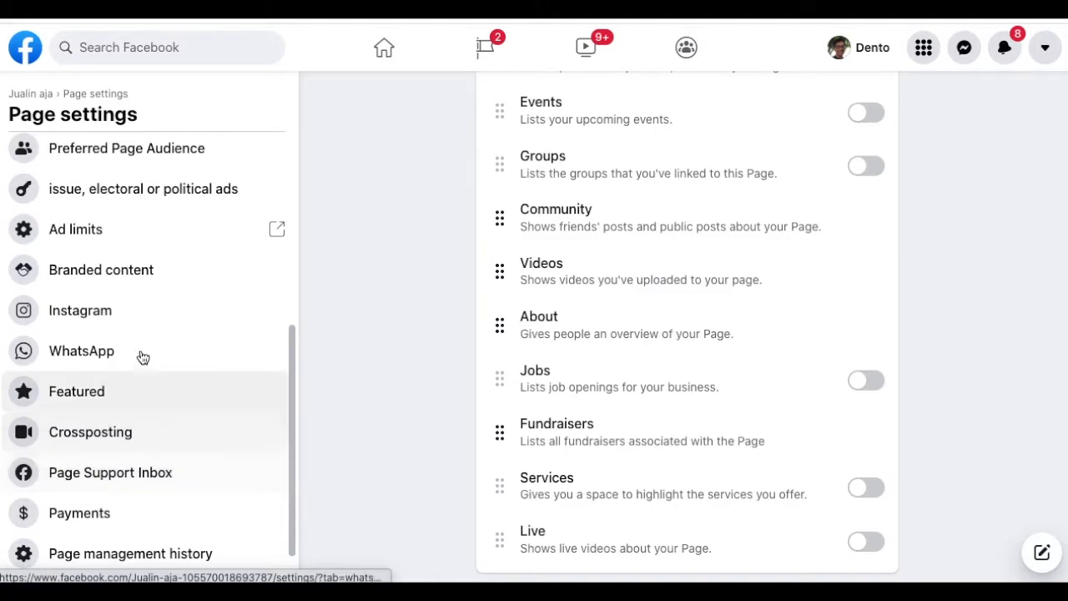
left_click(102, 320)
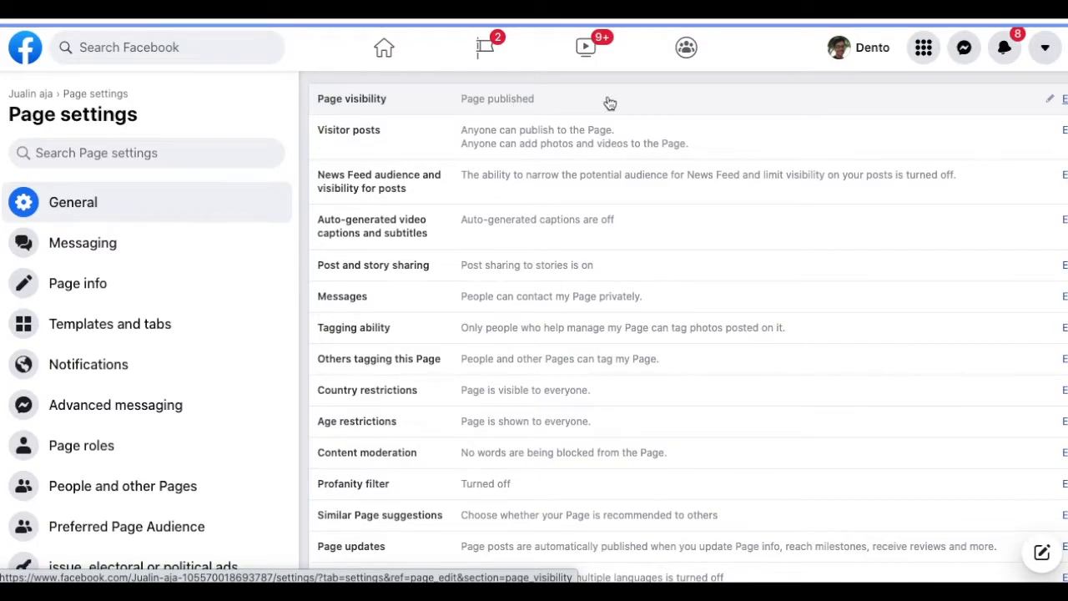
scroll(610, 102, "right", 2)
scroll(610, 101, "left", 2)
scroll(610, 102, "right", 2)
scroll(610, 102, "left", 2)
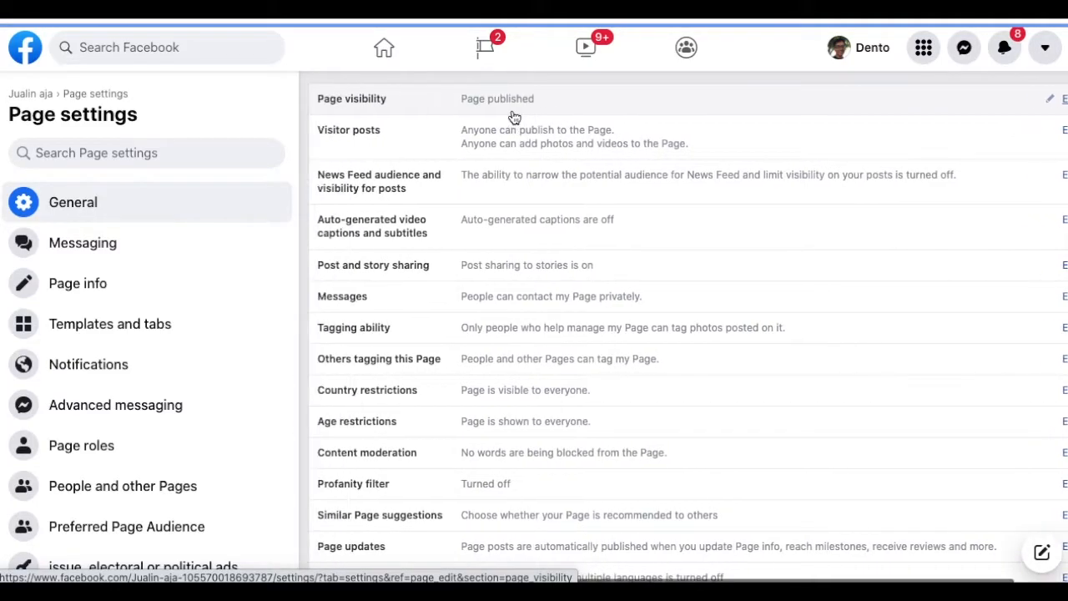
scroll(643, 178, "right", 2)
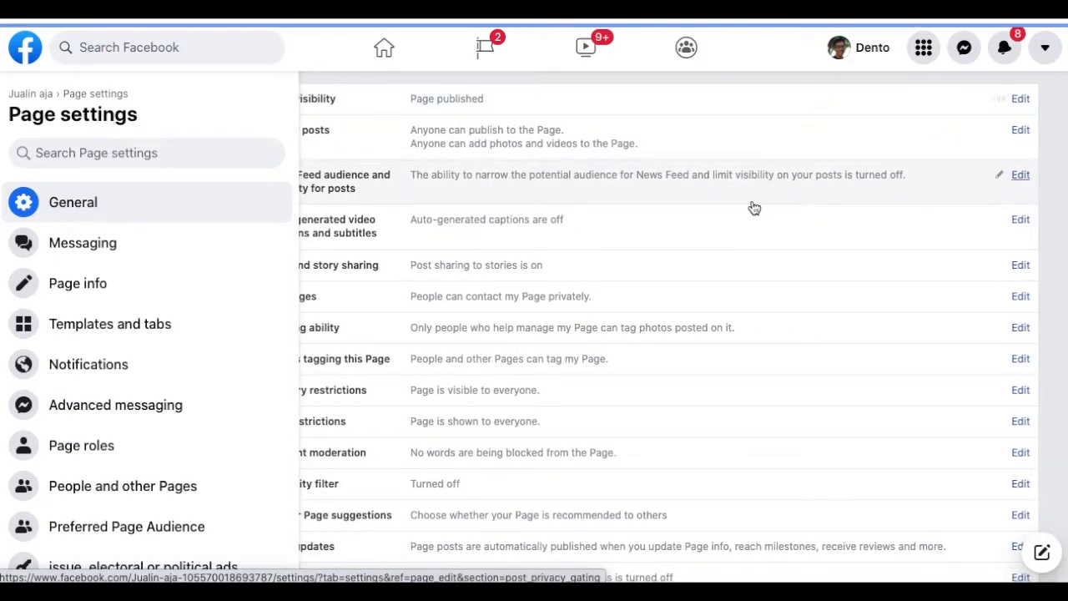
scroll(754, 208, "left", 2)
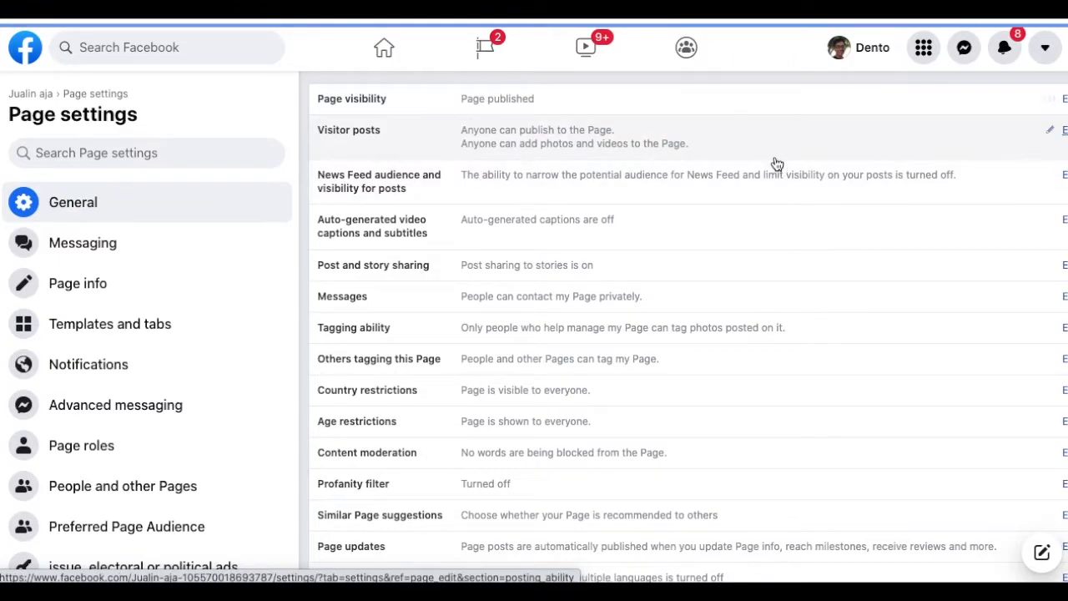
scroll(777, 163, "right", 2)
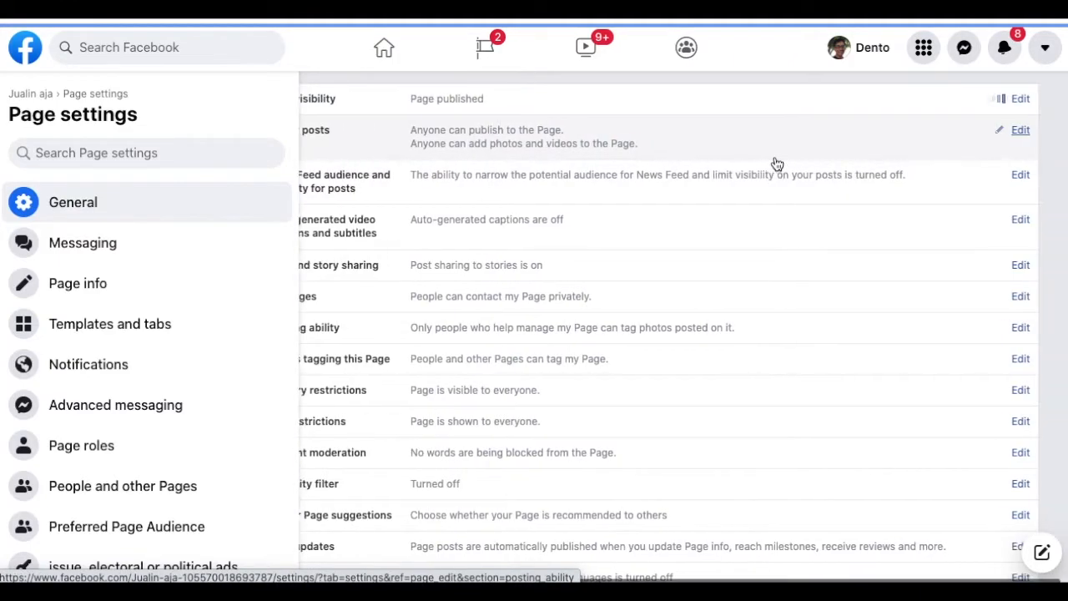
scroll(777, 163, "left", 2)
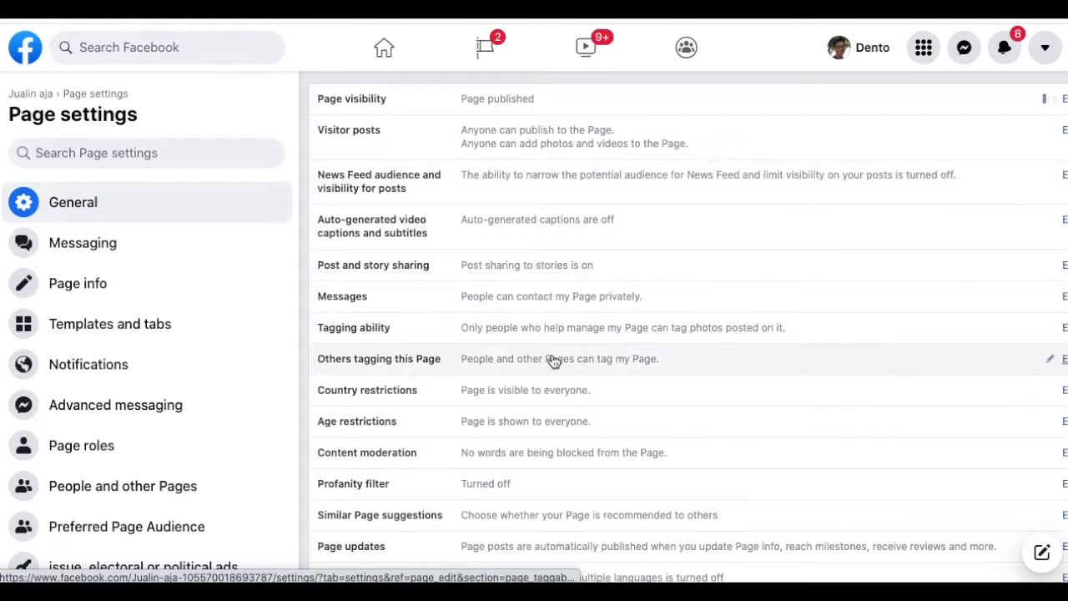
- Look over Country restrictions and the other General settings, then switch to the Messaging section
left_click(556, 391)
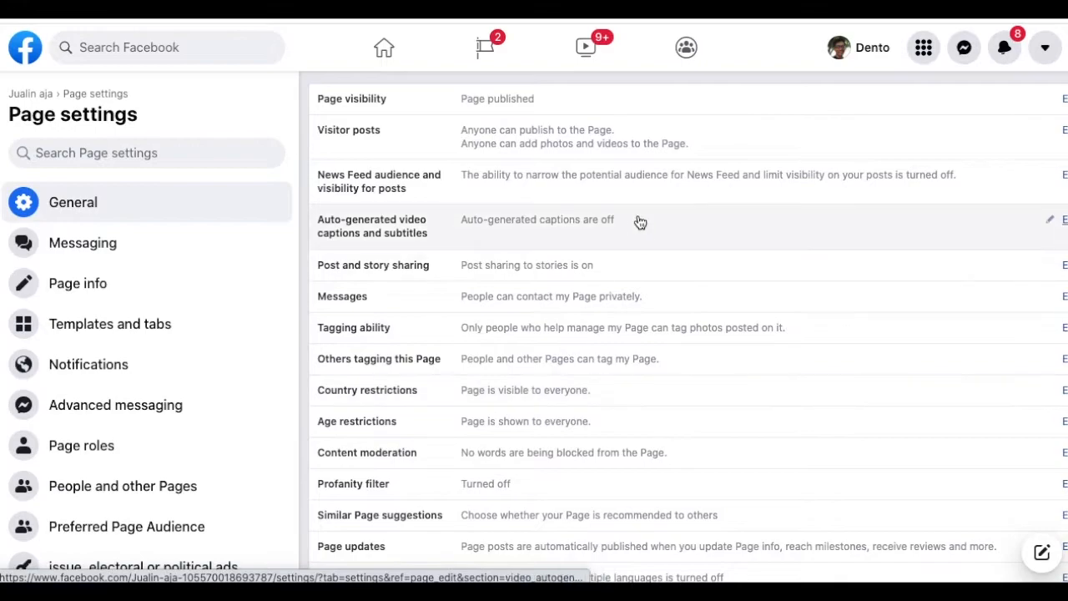
scroll(640, 222, "right", 2)
scroll(640, 222, "left", 2)
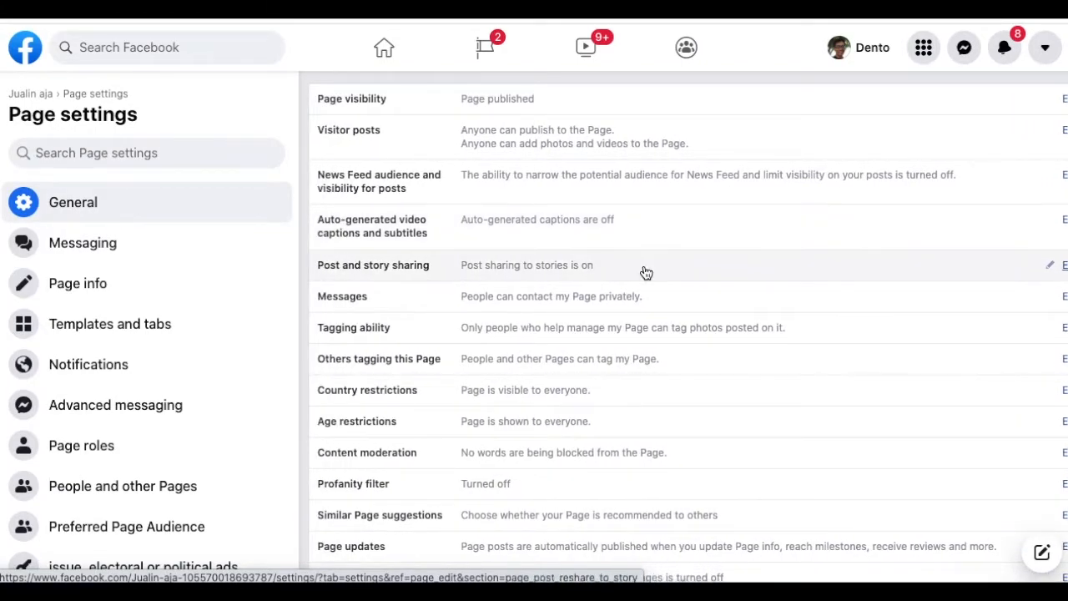
scroll(644, 272, "down", 2)
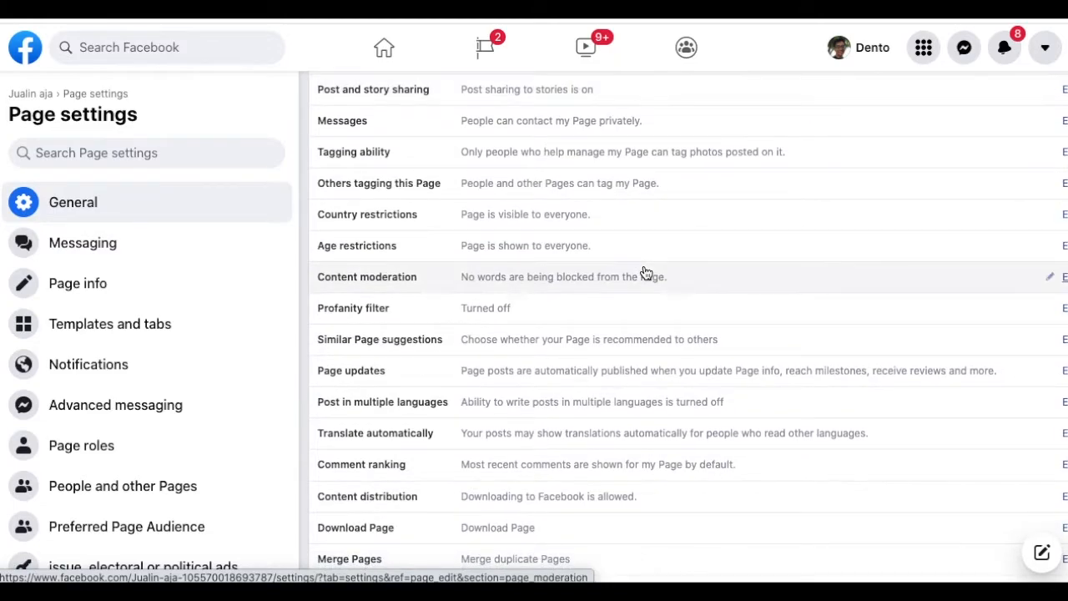
scroll(645, 273, "down", 2)
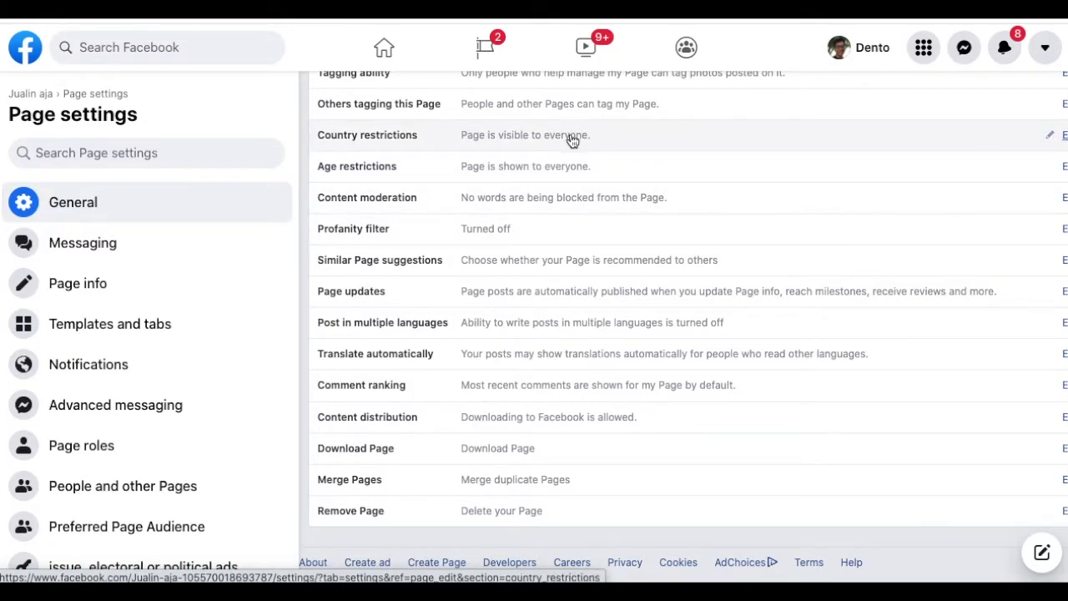
scroll(573, 136, "up", 1)
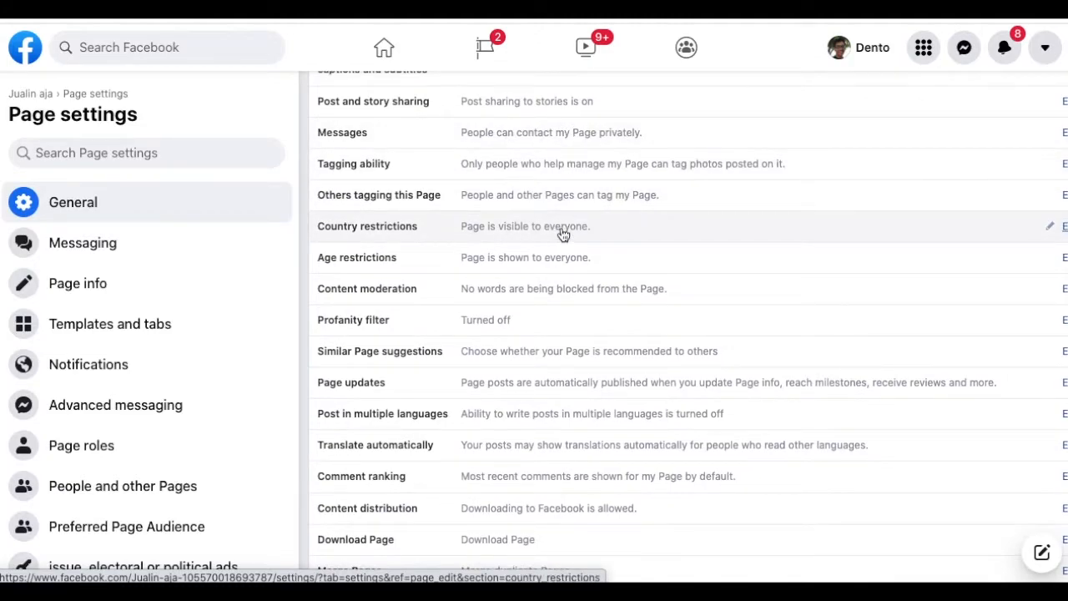
scroll(562, 235, "up", 1)
scroll(561, 234, "up", 2)
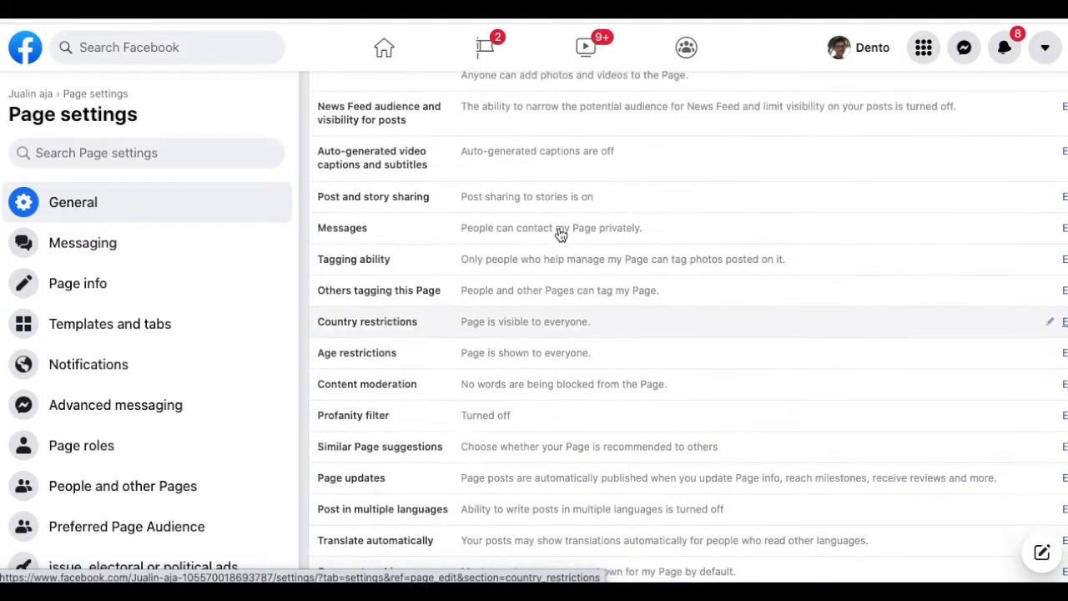
scroll(560, 234, "down", 2)
scroll(560, 235, "down", 3)
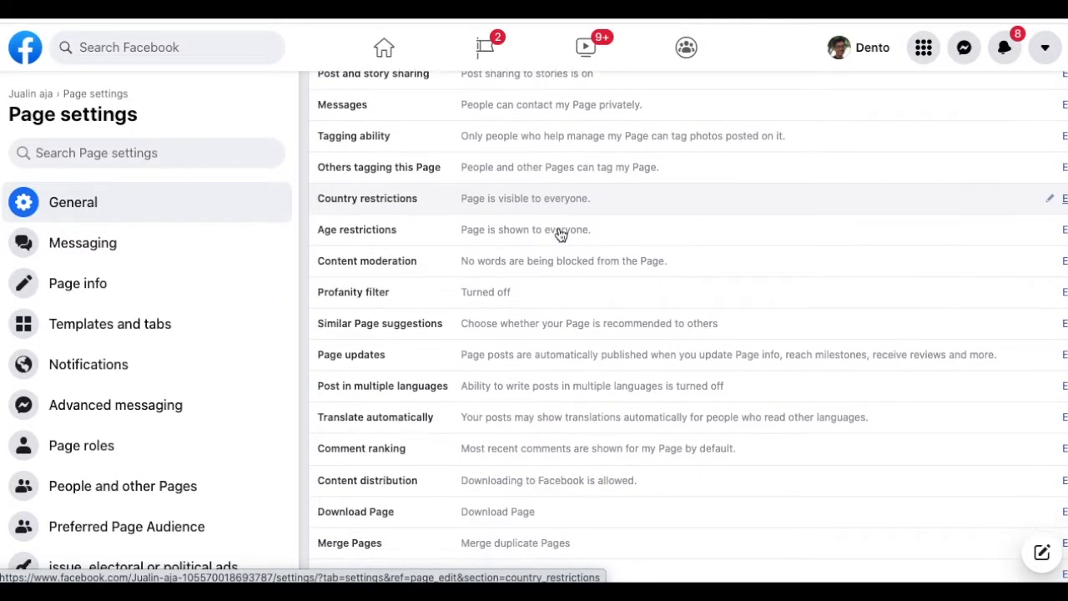
scroll(560, 234, "down", 2)
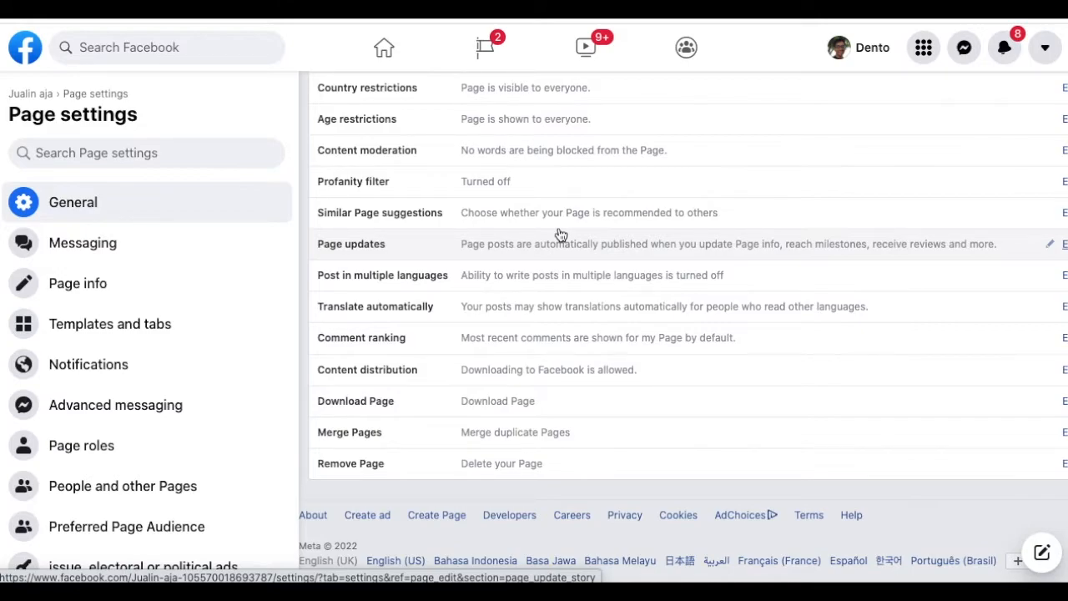
left_click(138, 247)
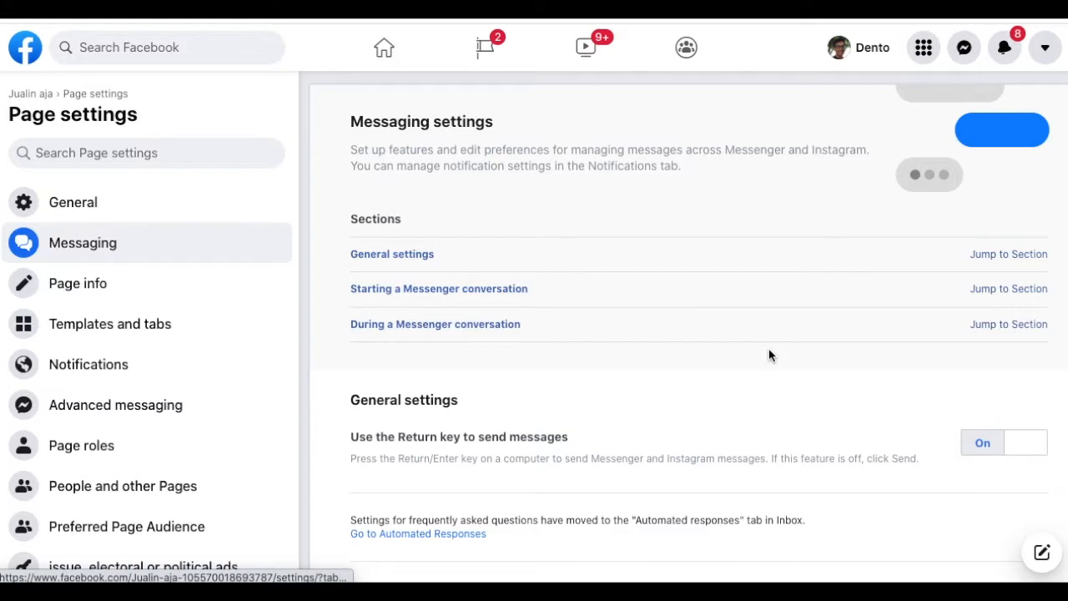
- Scroll the Messaging settings down to the Starting a Messenger conversation section
scroll(770, 354, "down", 1)
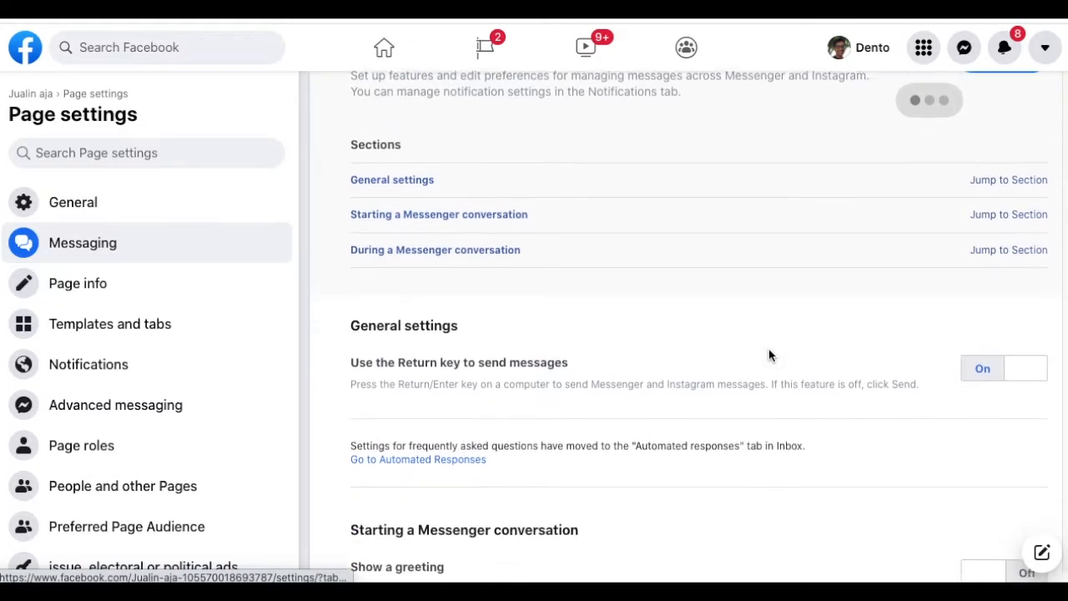
scroll(769, 354, "down", 2)
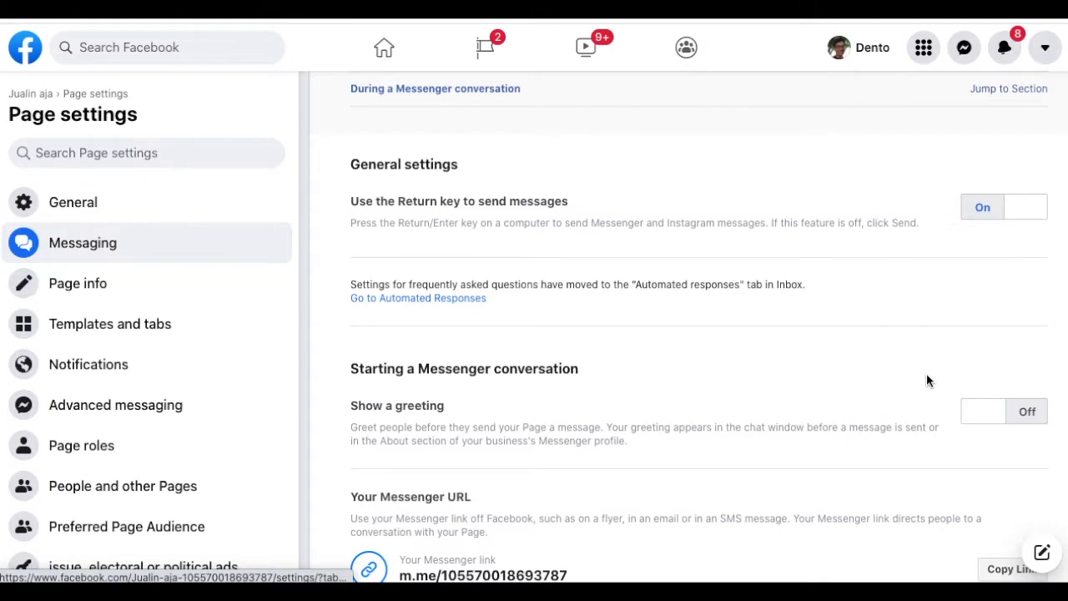
scroll(926, 380, "down", 1)
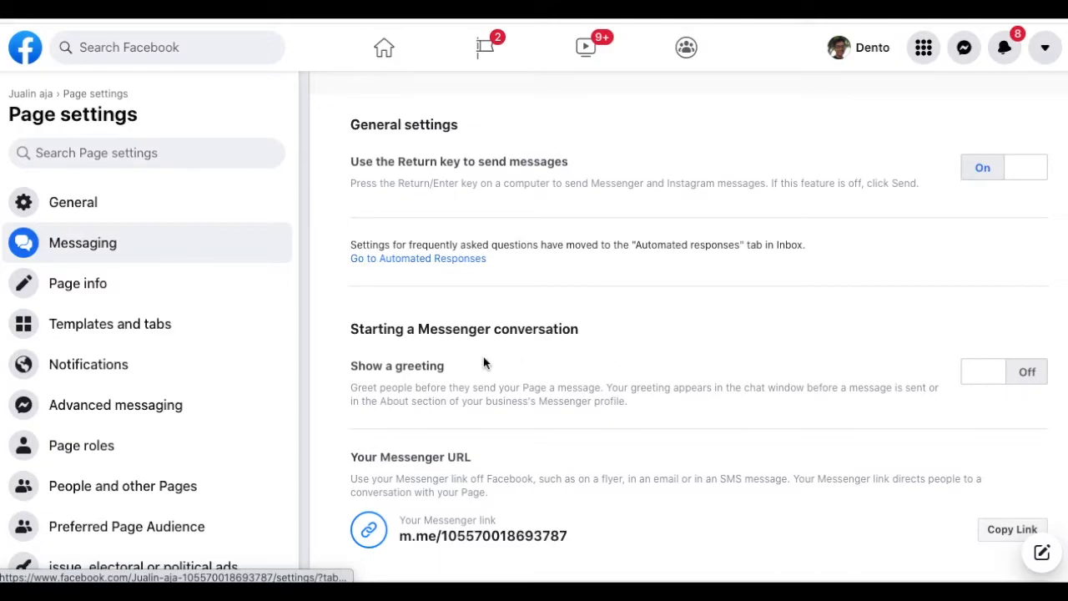
- Turn on the Messenger greeting and open its message for editing
left_click(986, 373)
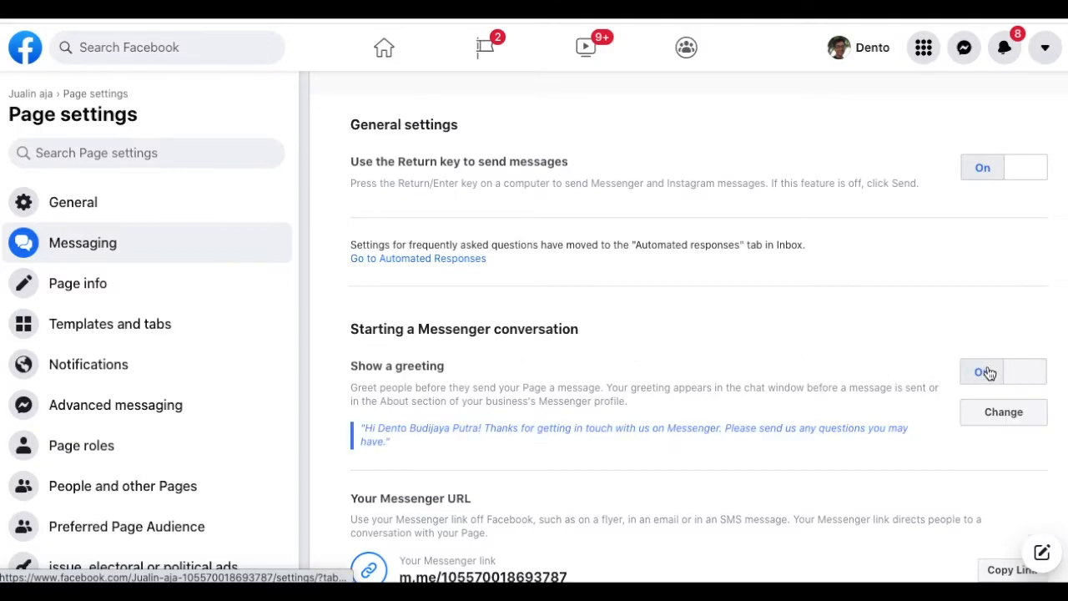
scroll(443, 448, "down", 1)
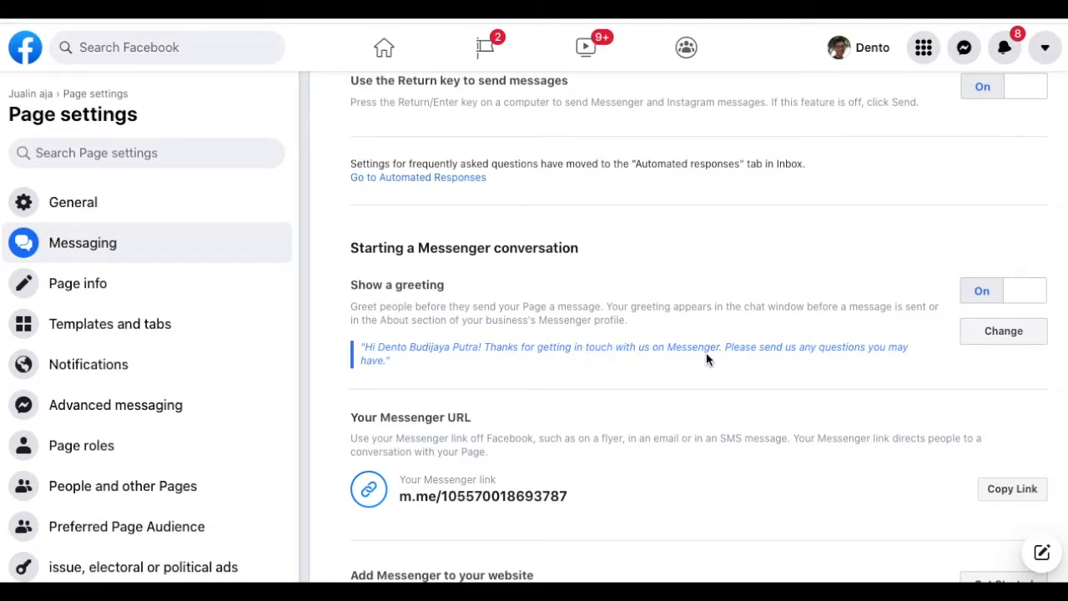
left_click(996, 331)
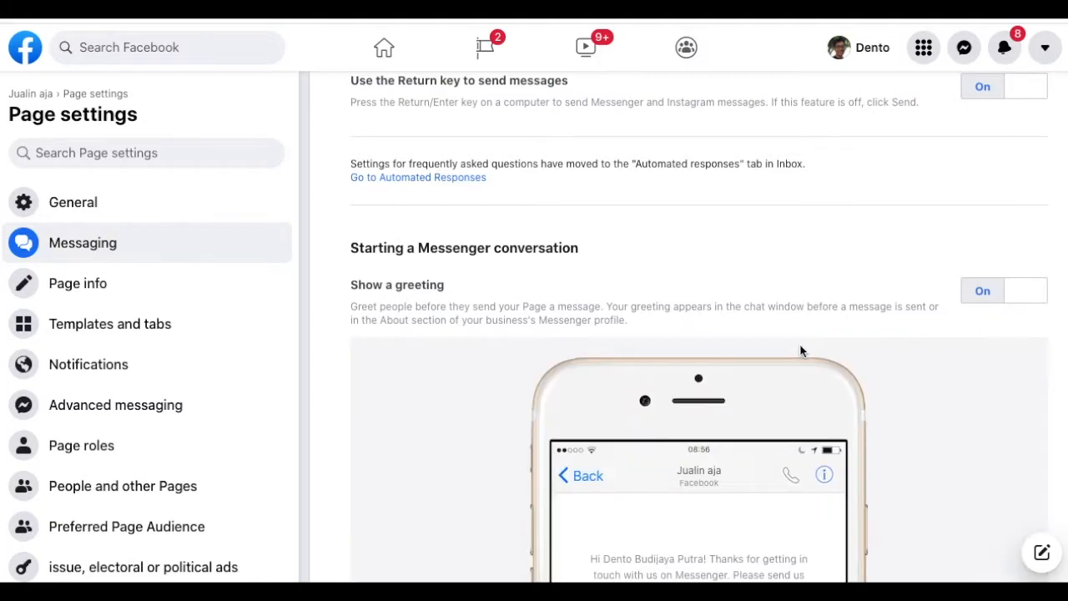
scroll(800, 350, "down", 3)
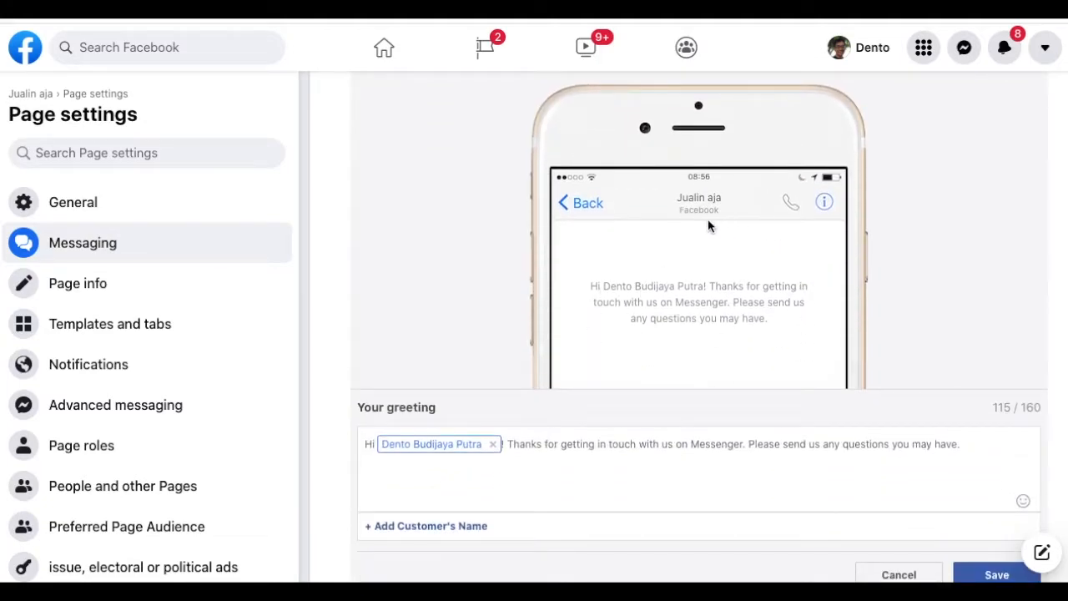
- Replace the default text after the name with 'Terimakasih sudah mengunjungi fanspages jualin aja.'
left_click(542, 449)
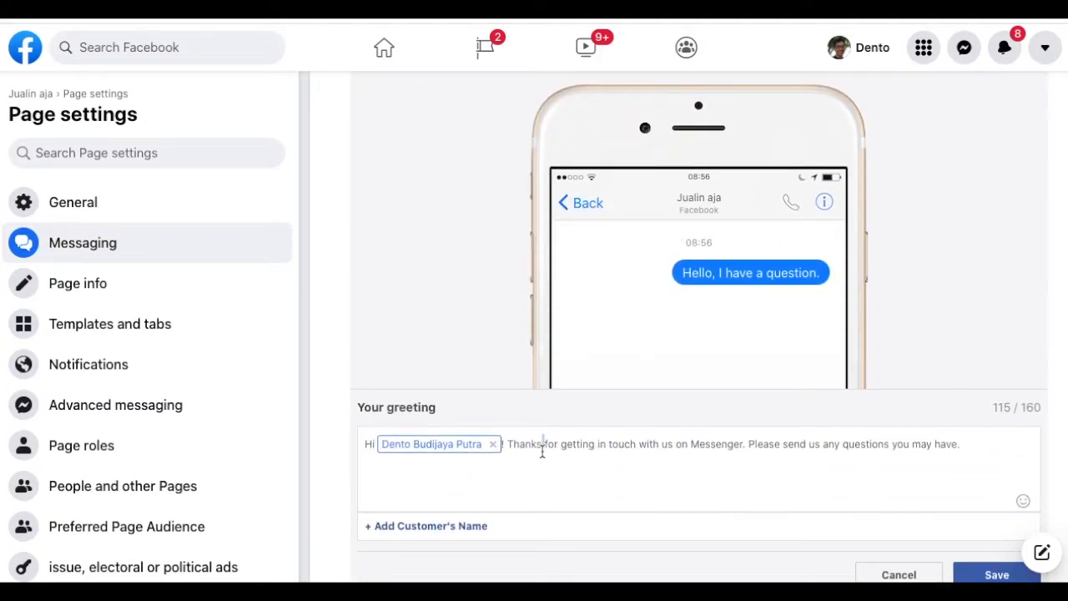
left_click(710, 455)
left_click(774, 452)
left_click_drag(977, 443, 510, 446)
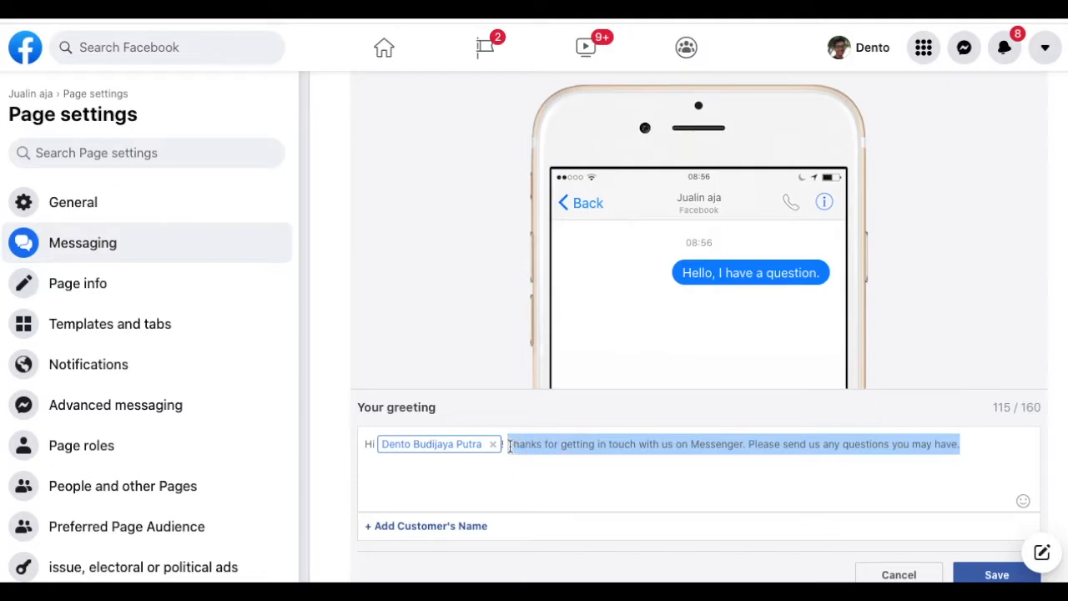
key("BackSpace")
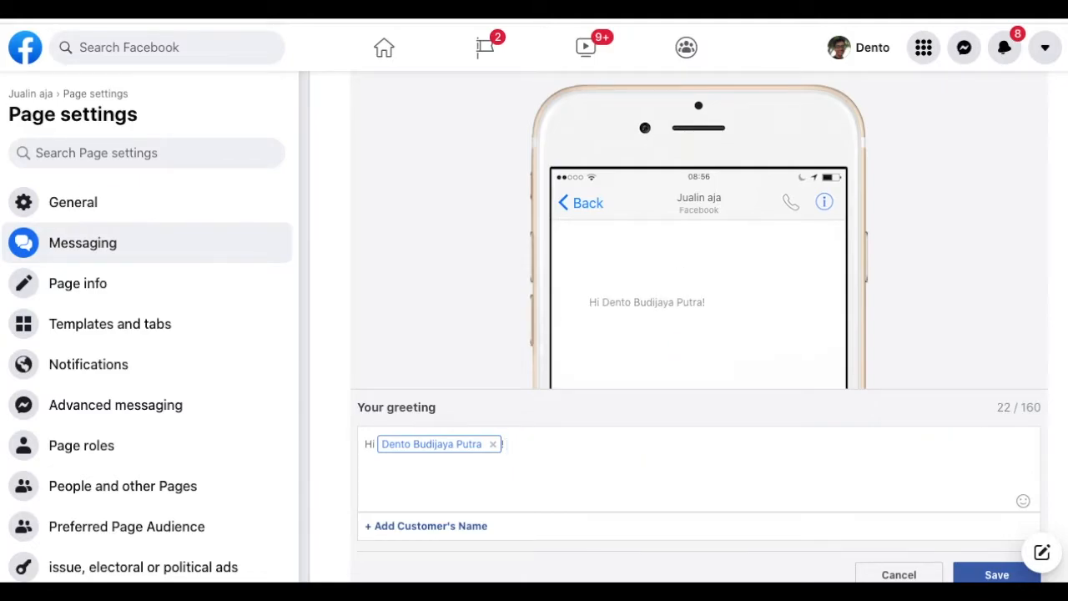
type("Terimakasih ")
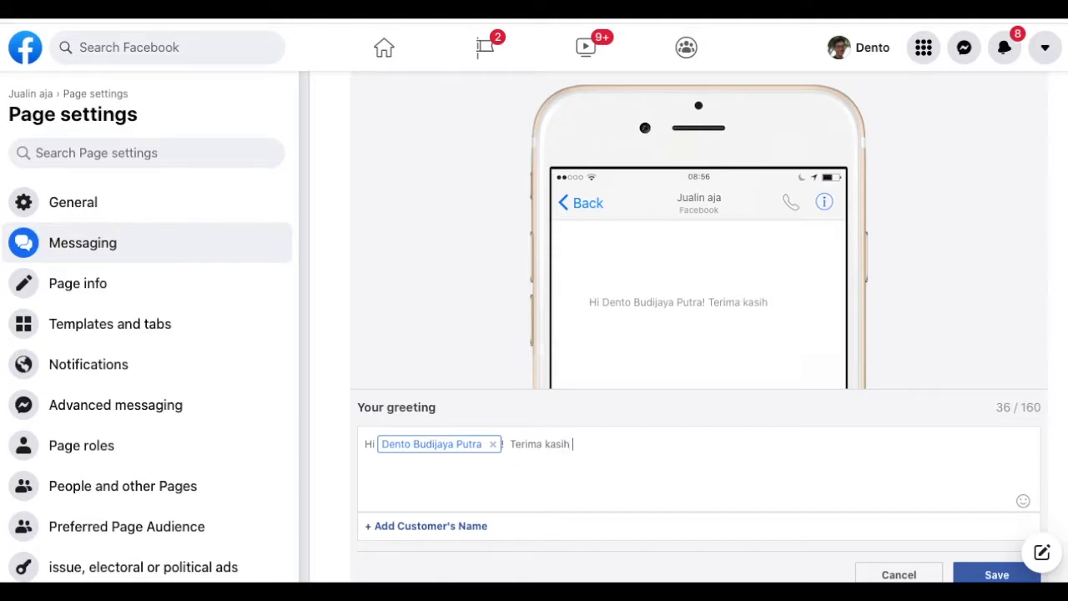
type("sudah meng")
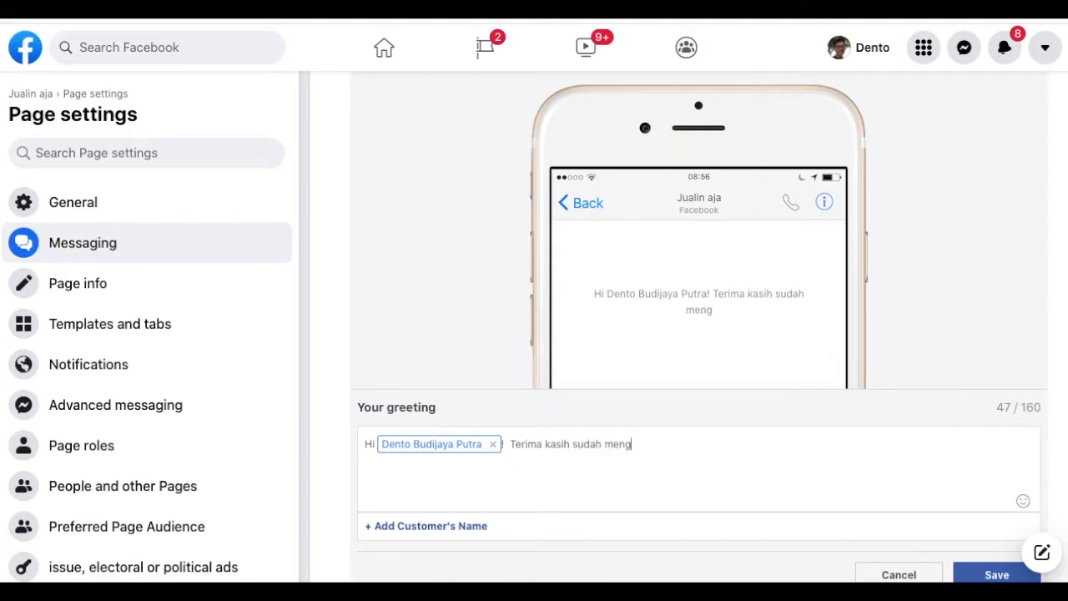
type("unjungi ")
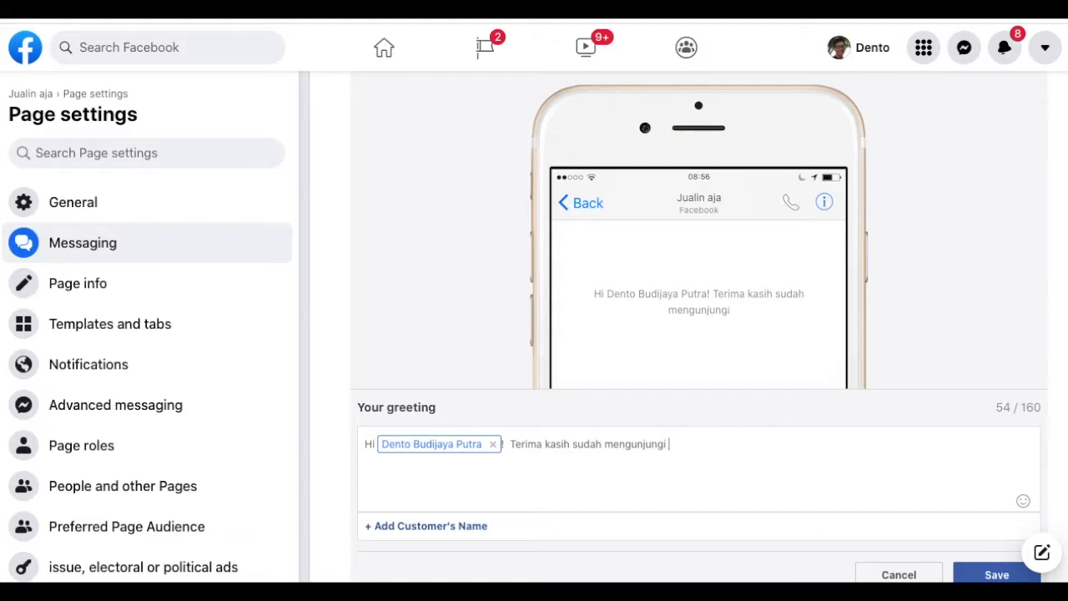
type("fanspag")
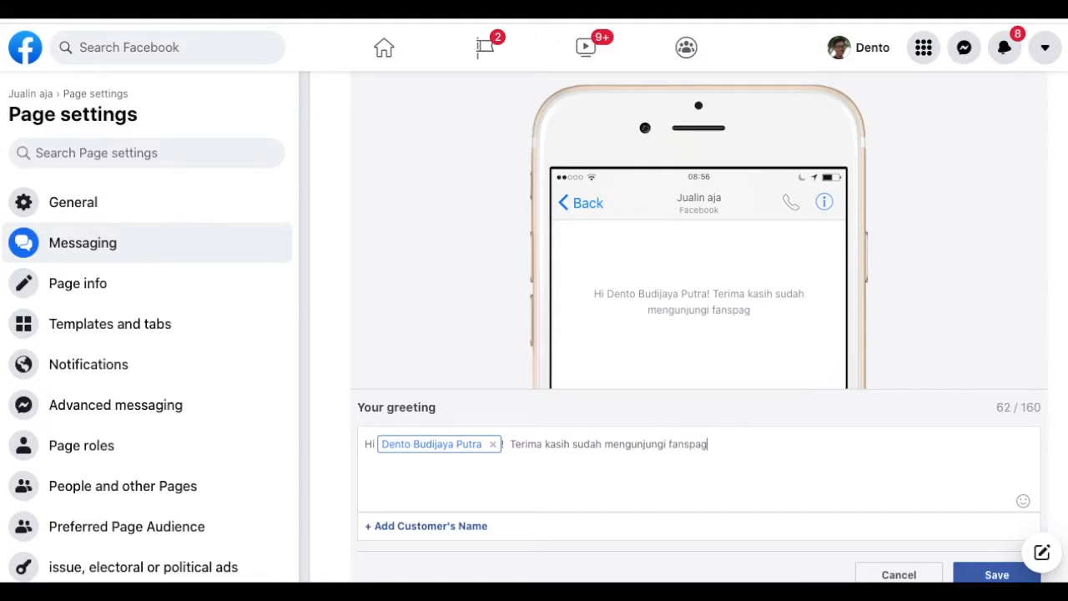
type("es jua")
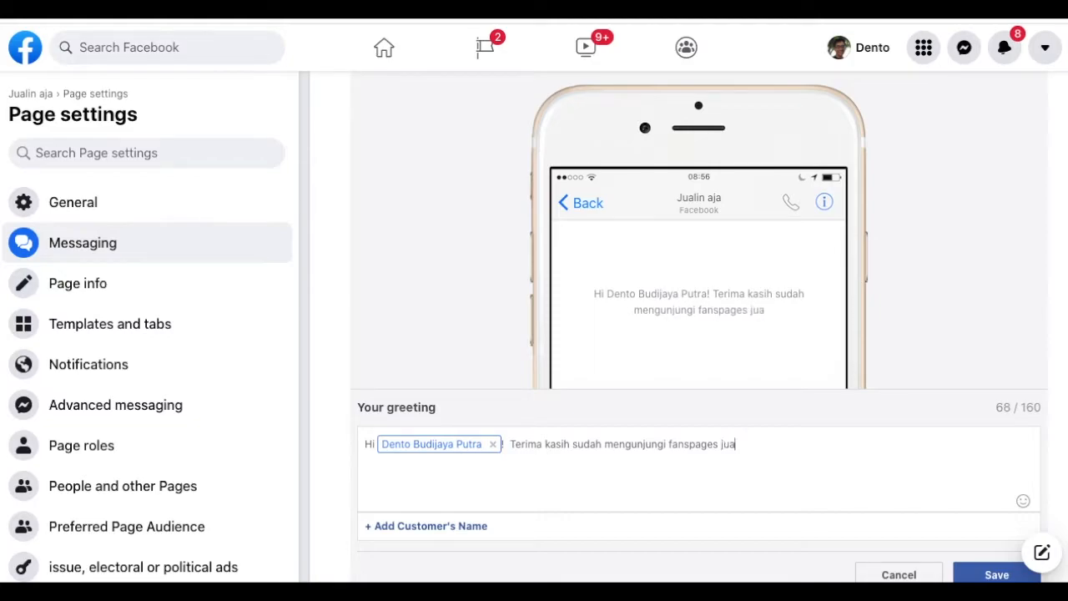
type("lin aja.")
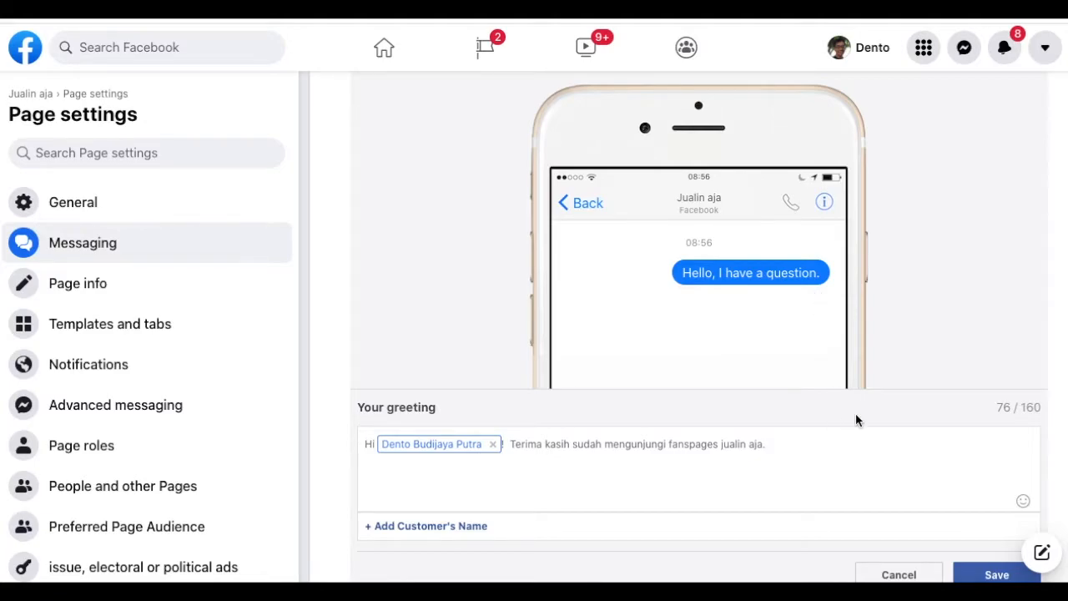
scroll(856, 419, "down", 2)
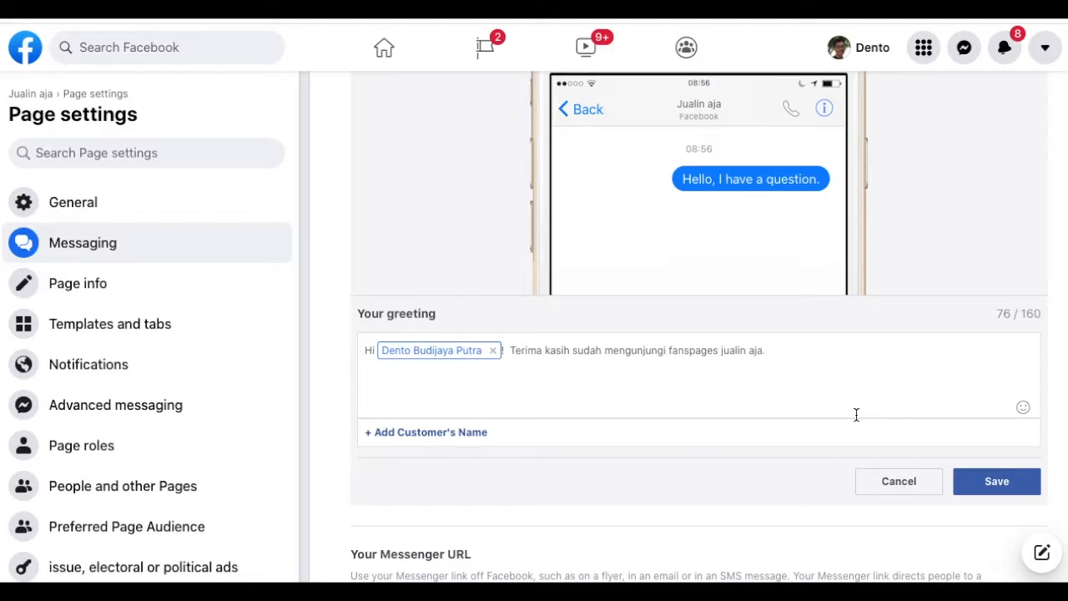
- Save the personalised greeting, then go to the automated responses setup
left_click(991, 480)
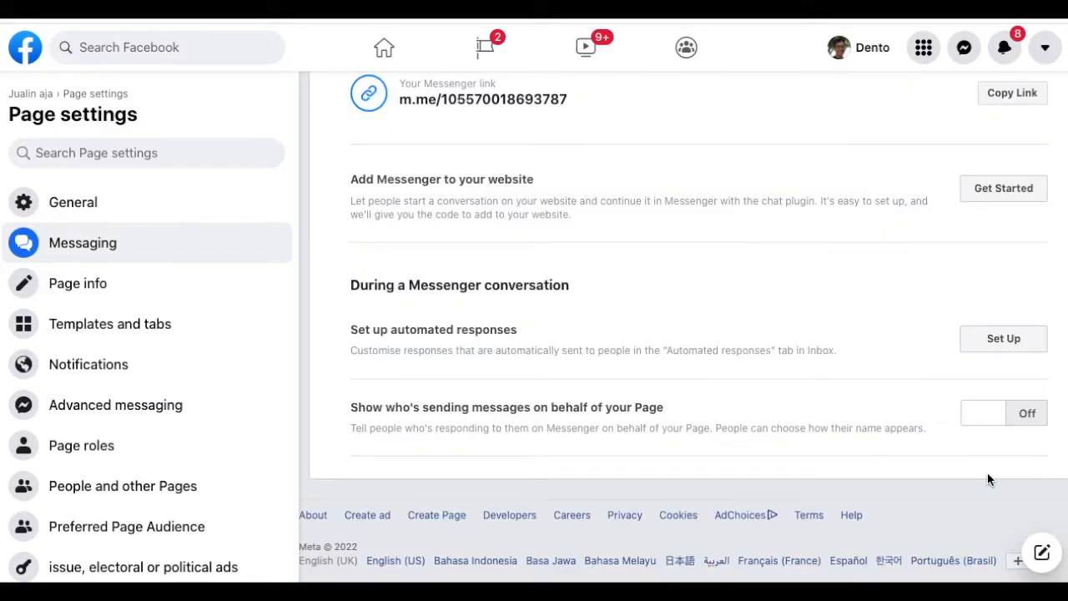
scroll(880, 298, "up", 3)
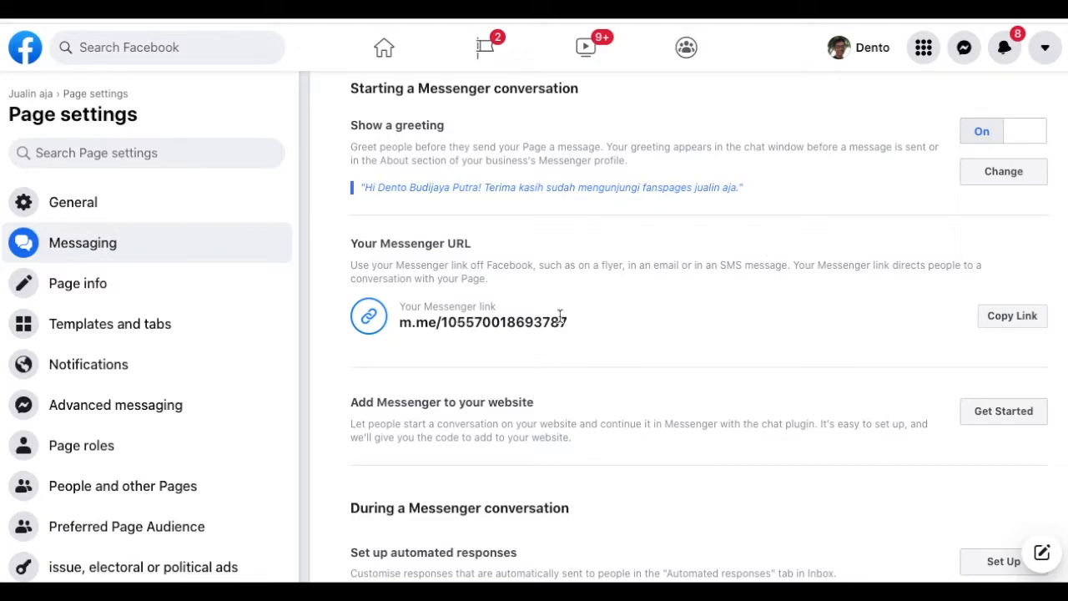
scroll(670, 317, "down", 1)
scroll(670, 316, "down", 2)
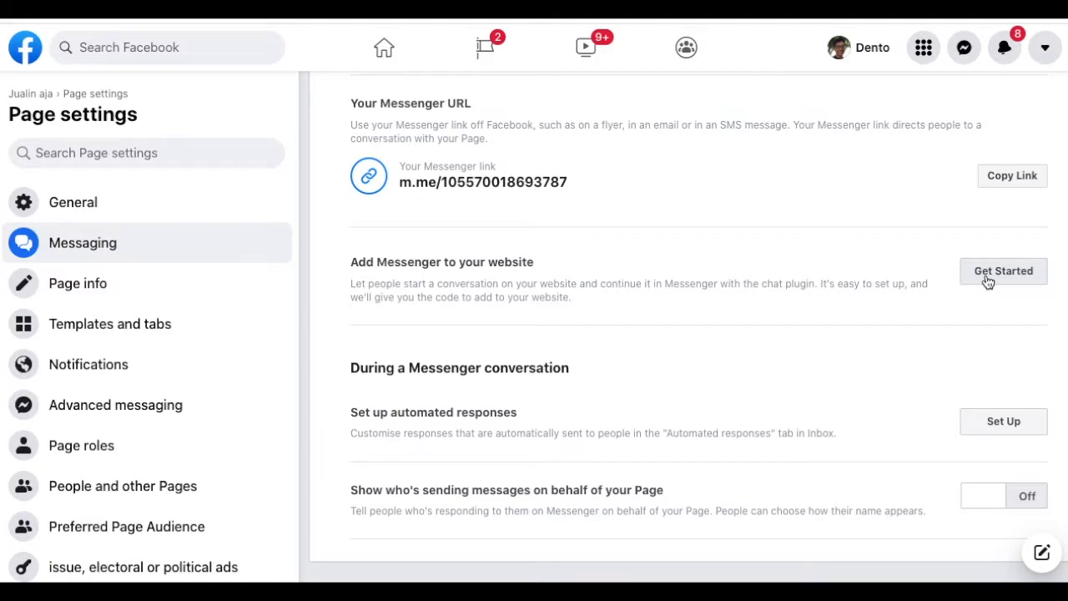
scroll(988, 283, "down", 1)
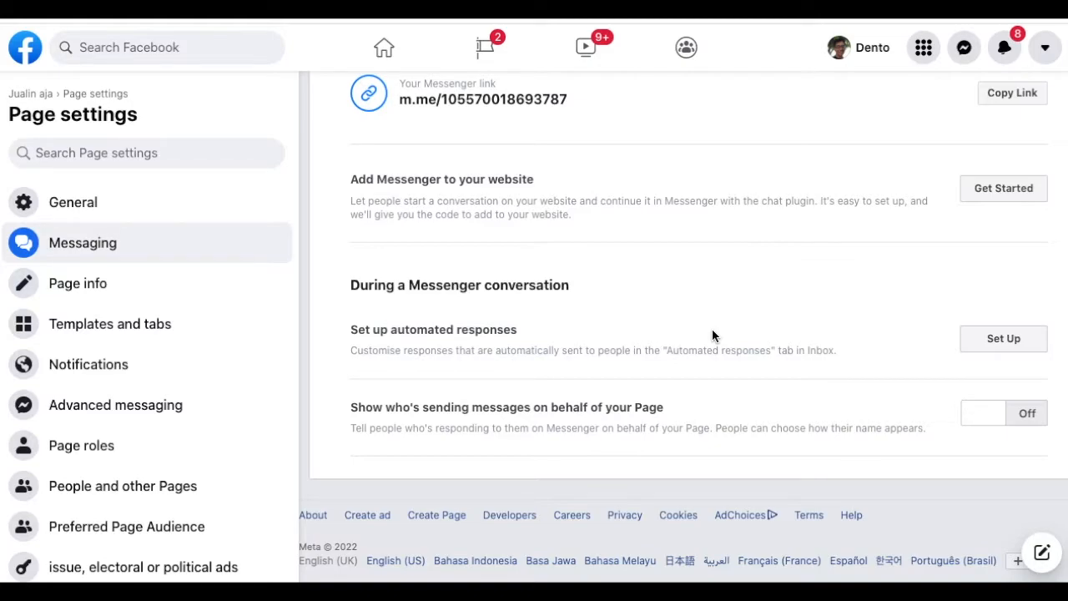
left_click(984, 343)
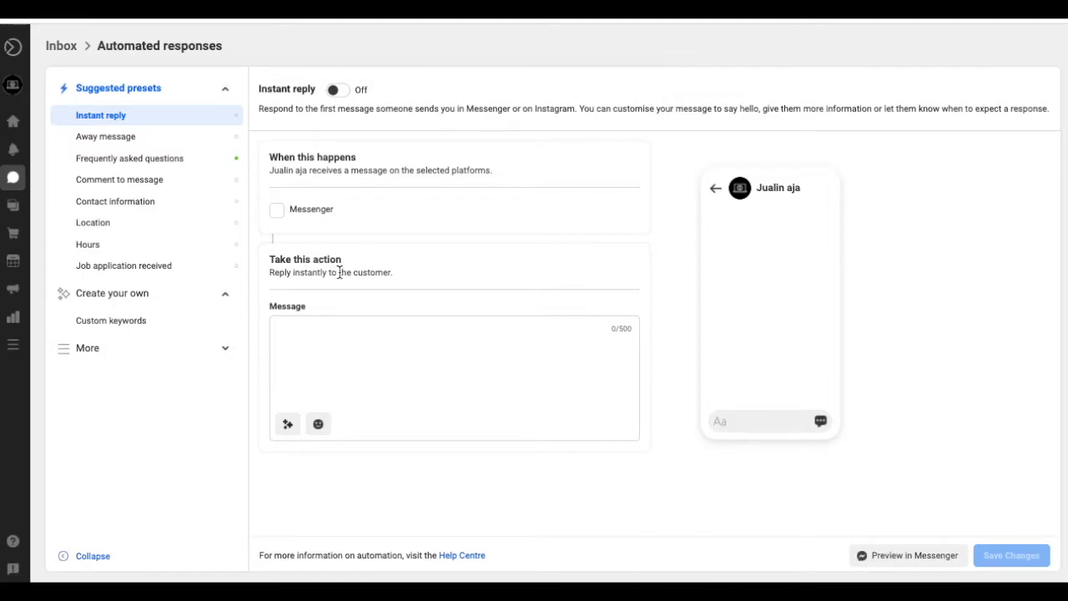
- Tick Messenger for the Instant reply and enter 'Halo sudah menghubungi jualin aja' as the message
left_click(278, 211)
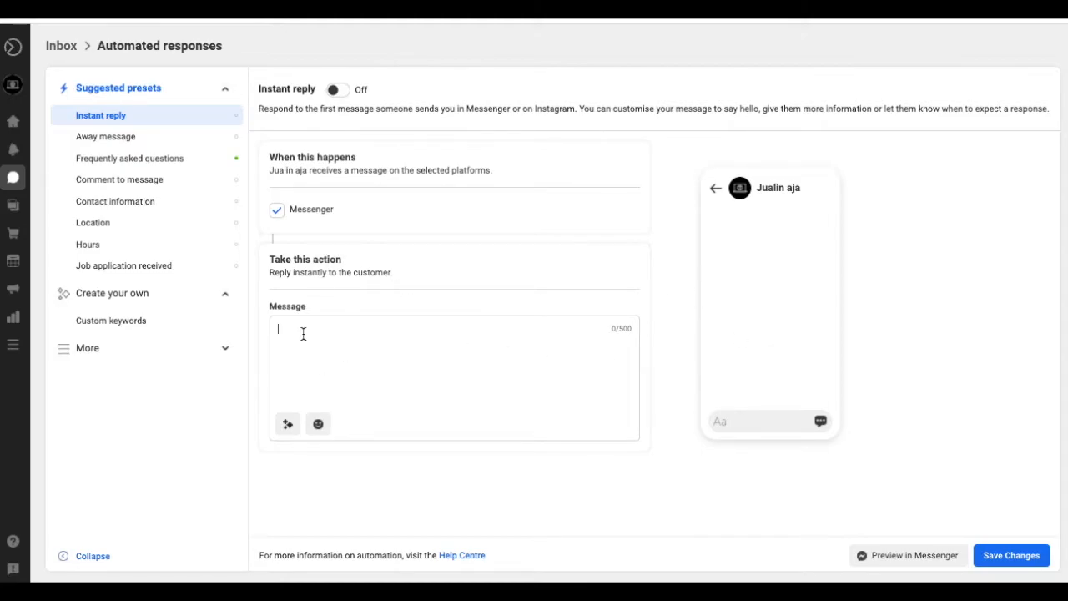
type("Ha")
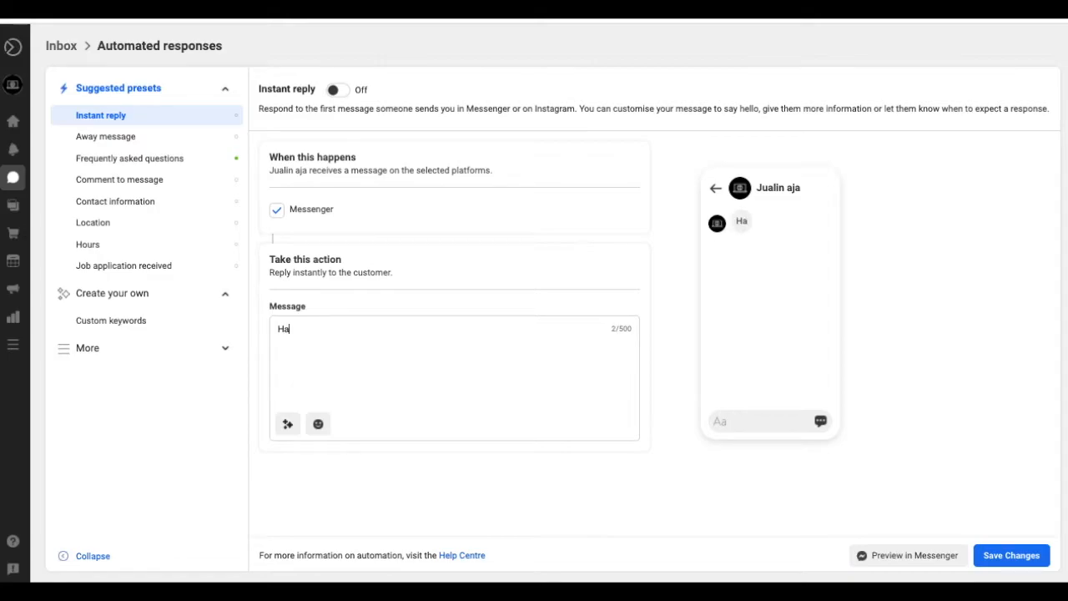
type("lo sudah ")
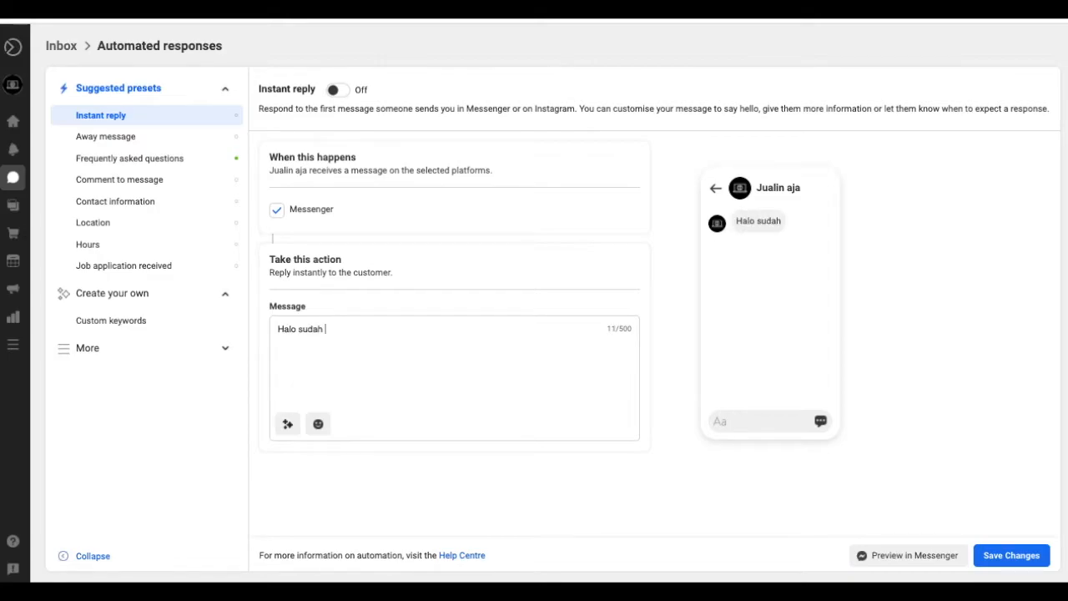
type("menghubungi ")
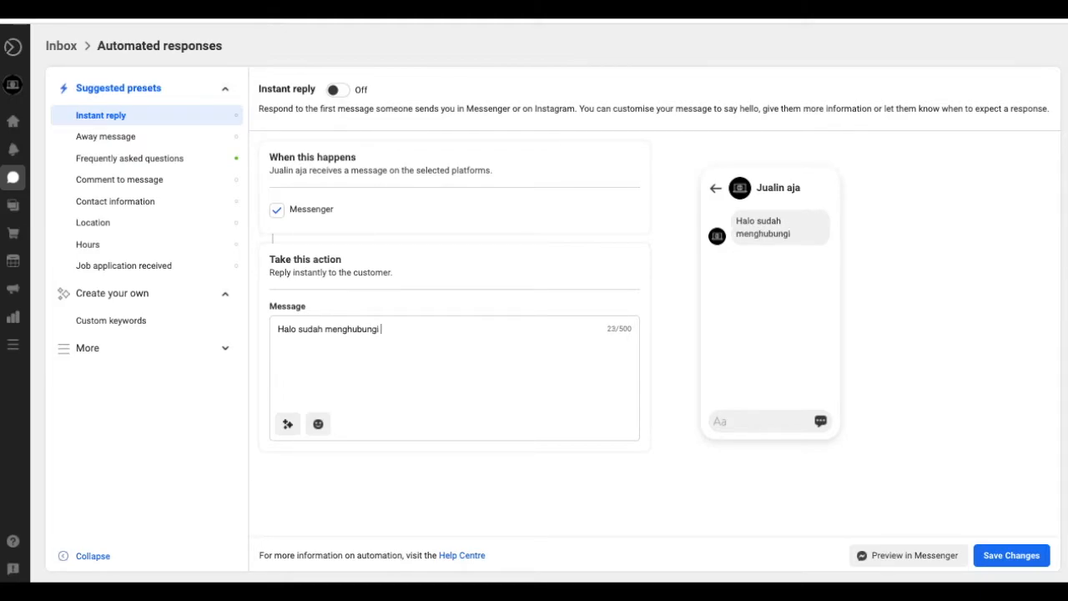
type("jualin aja")
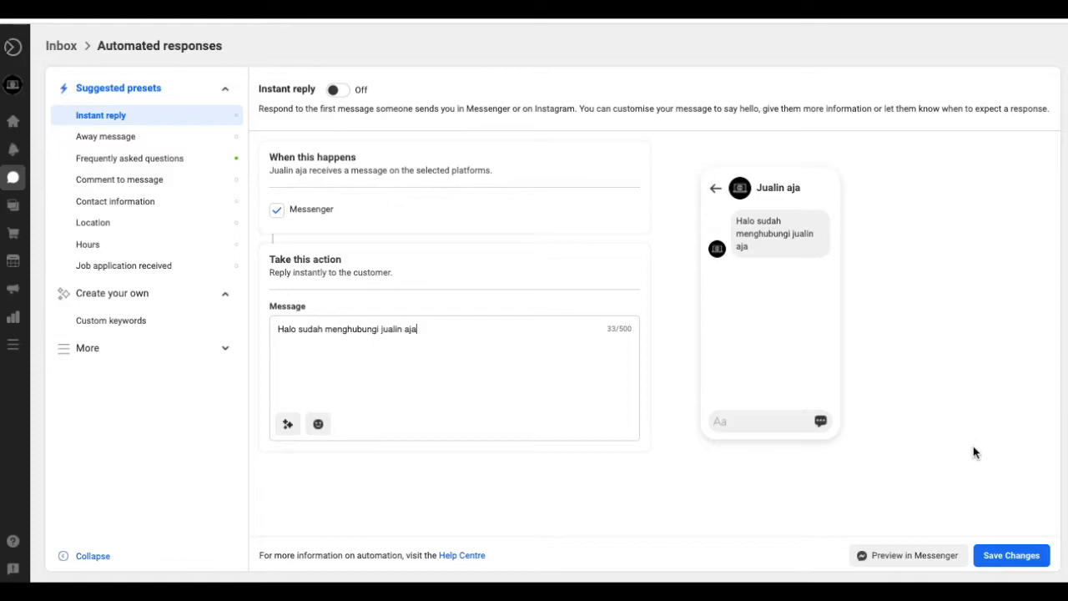
- Dismiss the failed-save warning and add a grinning emoji to the end of the instant reply
left_click(1014, 556)
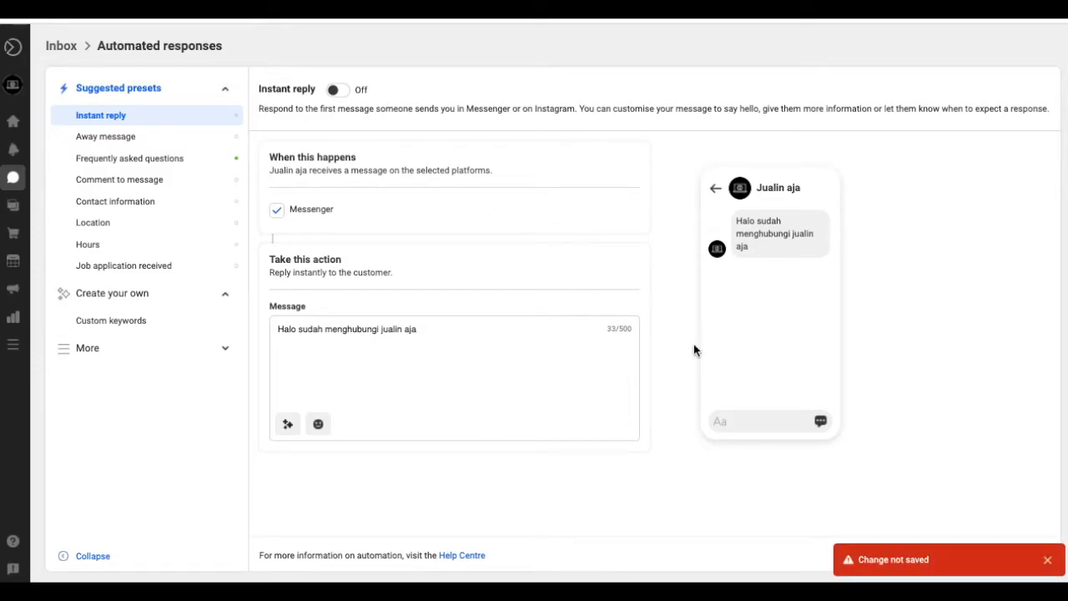
left_click(1048, 561)
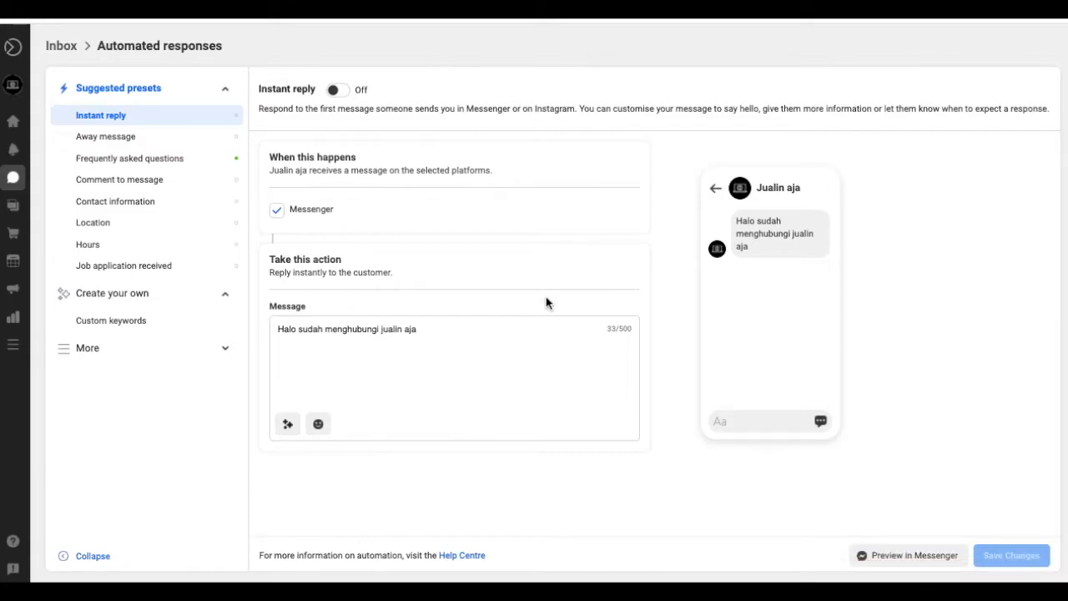
left_click(437, 330)
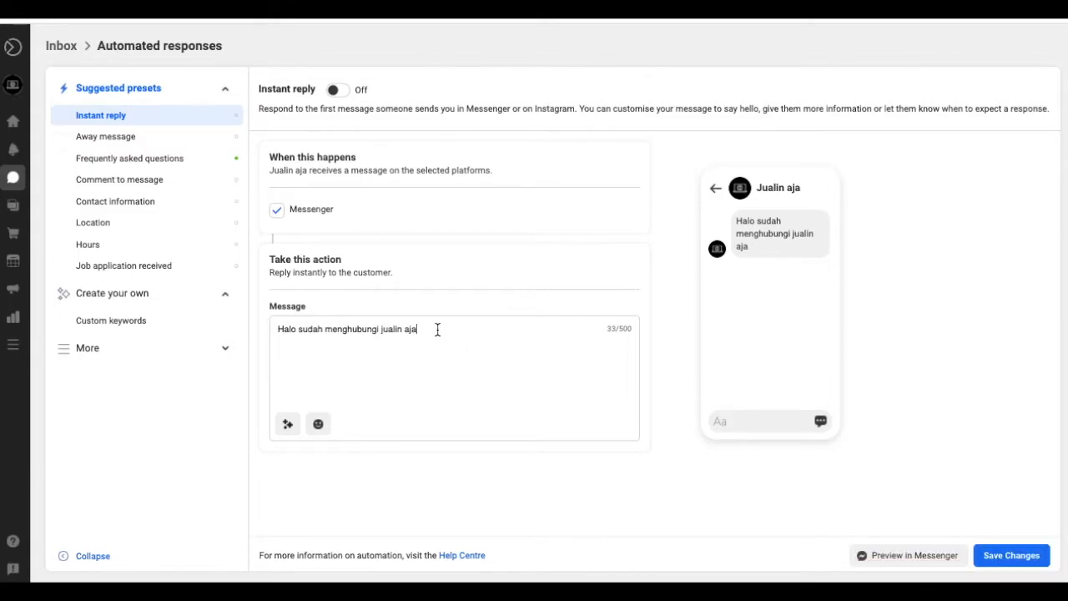
left_click(322, 424)
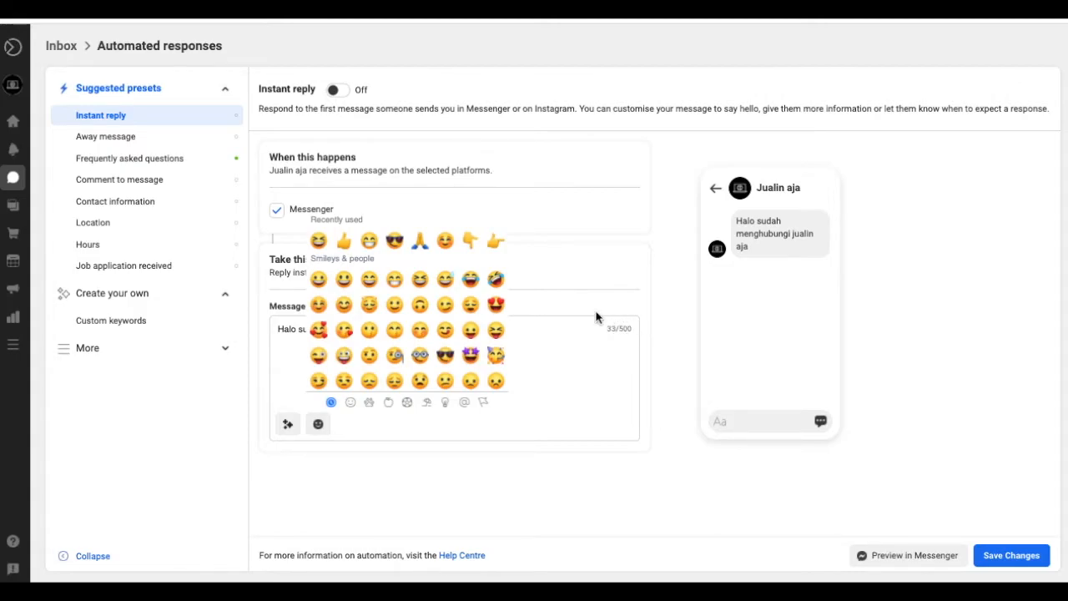
left_click(369, 241)
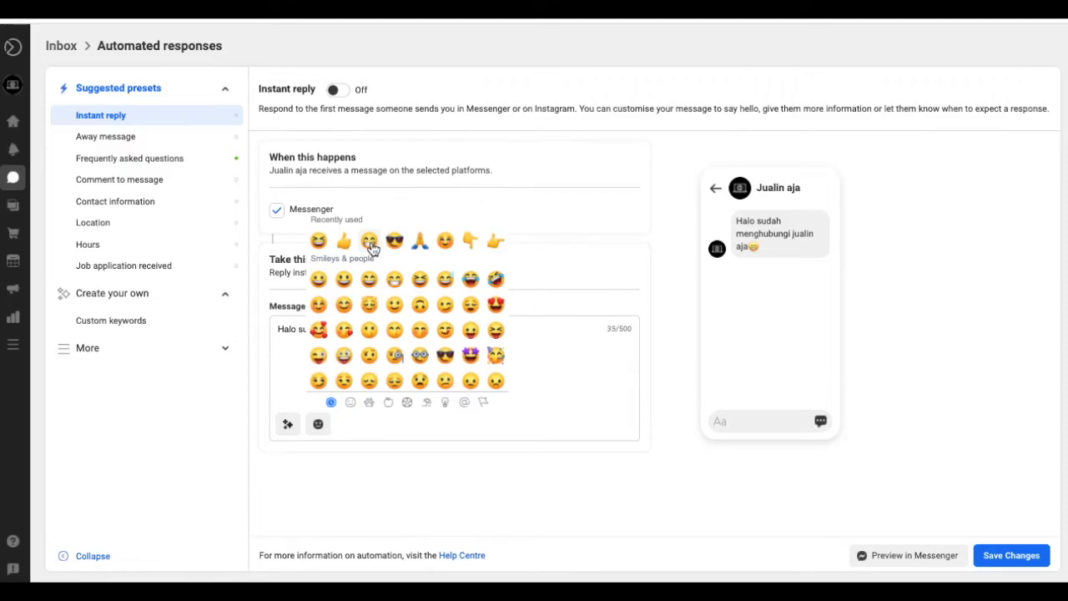
left_click(572, 334)
- Type 'apa yang bisa kami bantu untuk Anda.' after the emoji
left_click(417, 331)
type("😀")
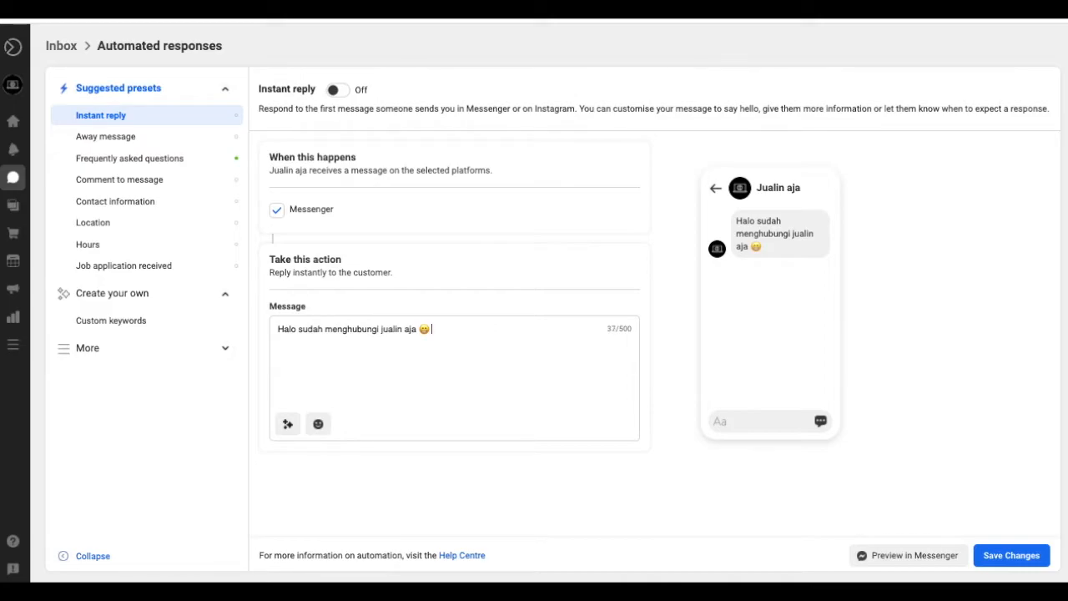
type(" apa yang pe")
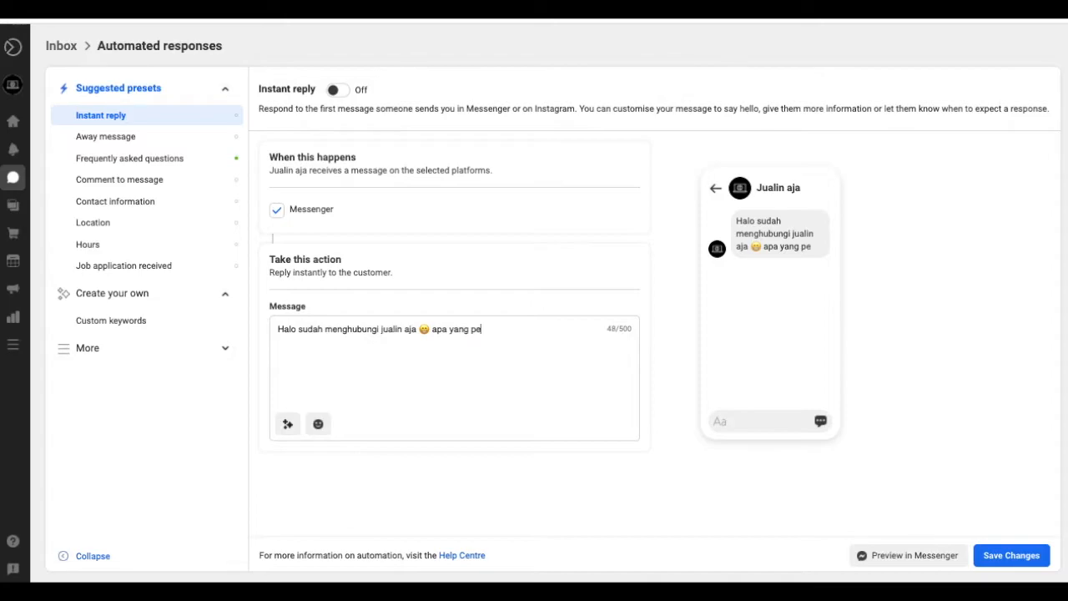
key("BackSpace")
key("BackSpace")
type("bisa kami bantu unt")
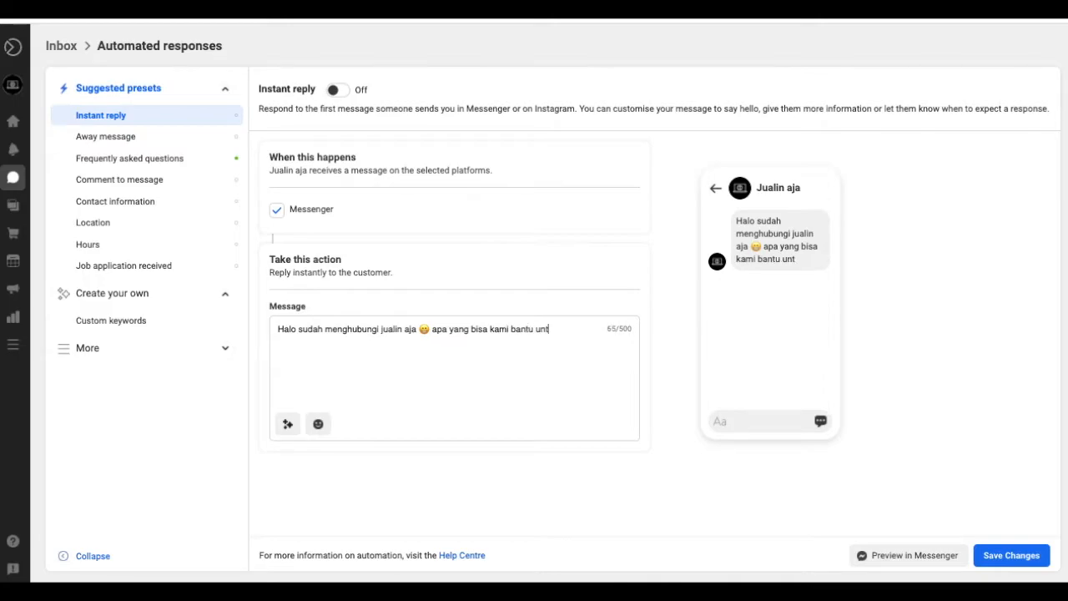
type("uk a")
key("BackSpace")
type("A")
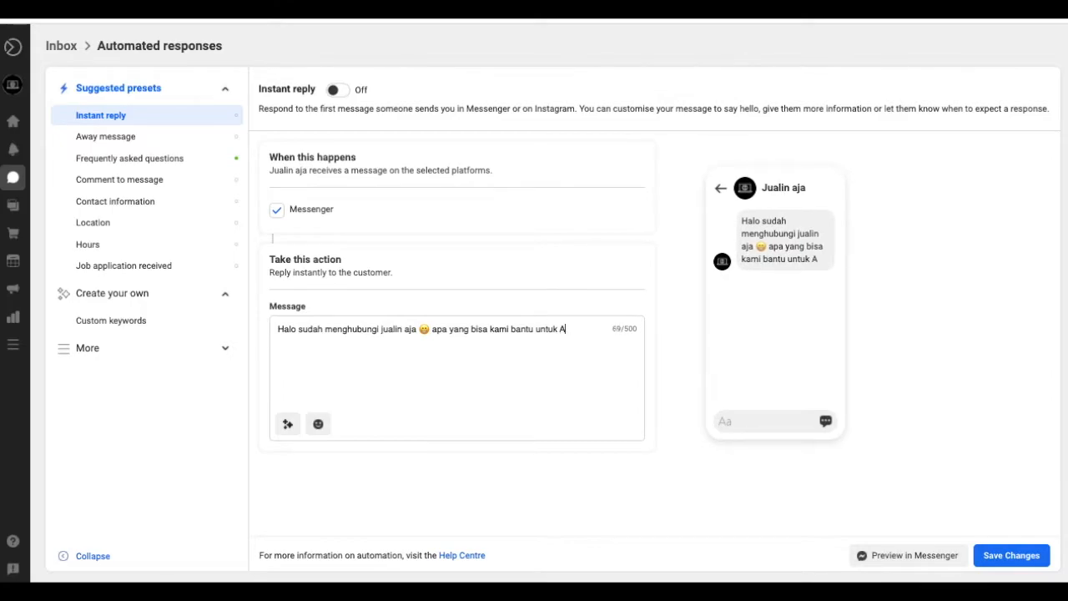
type("nda.")
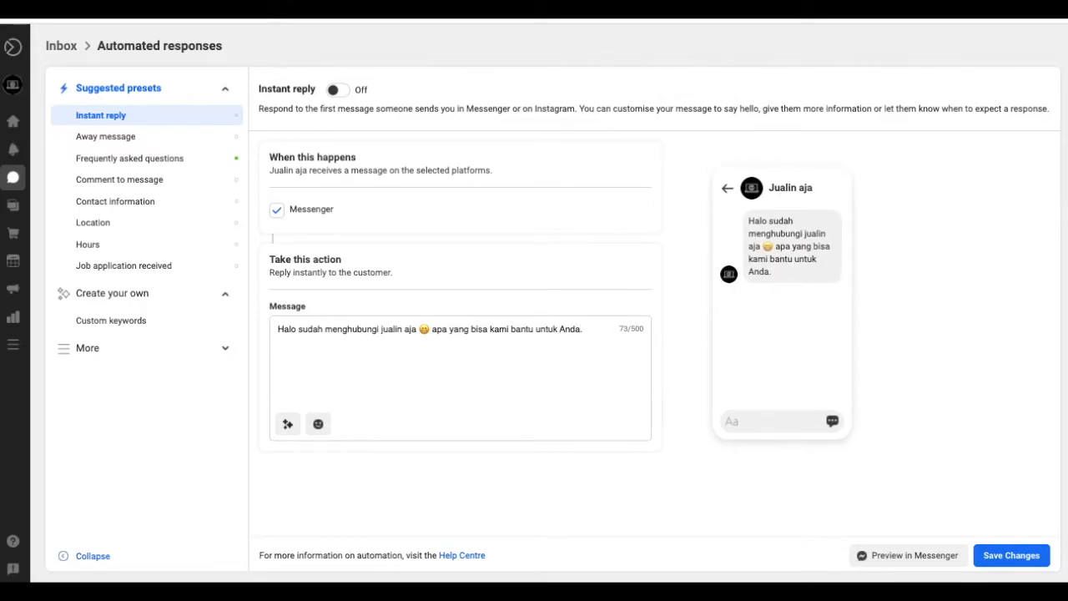
- Insert the recipient's first-name tag into the instant reply message
left_click(288, 426)
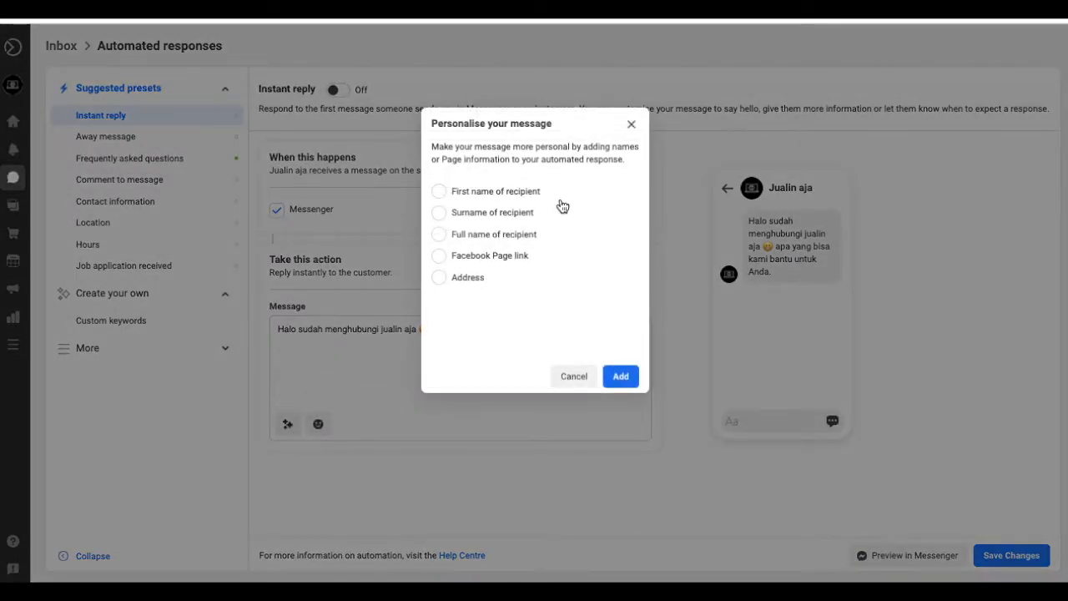
left_click(443, 192)
left_click(621, 377)
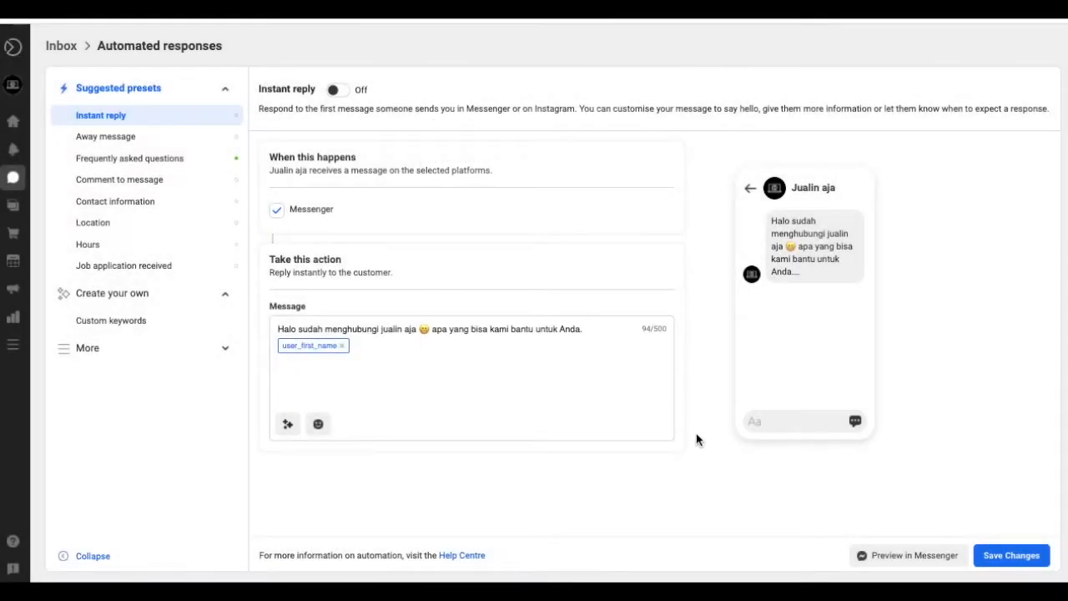
- Save the instant reply, switch it on, and go to the Away message preset
left_click(998, 552)
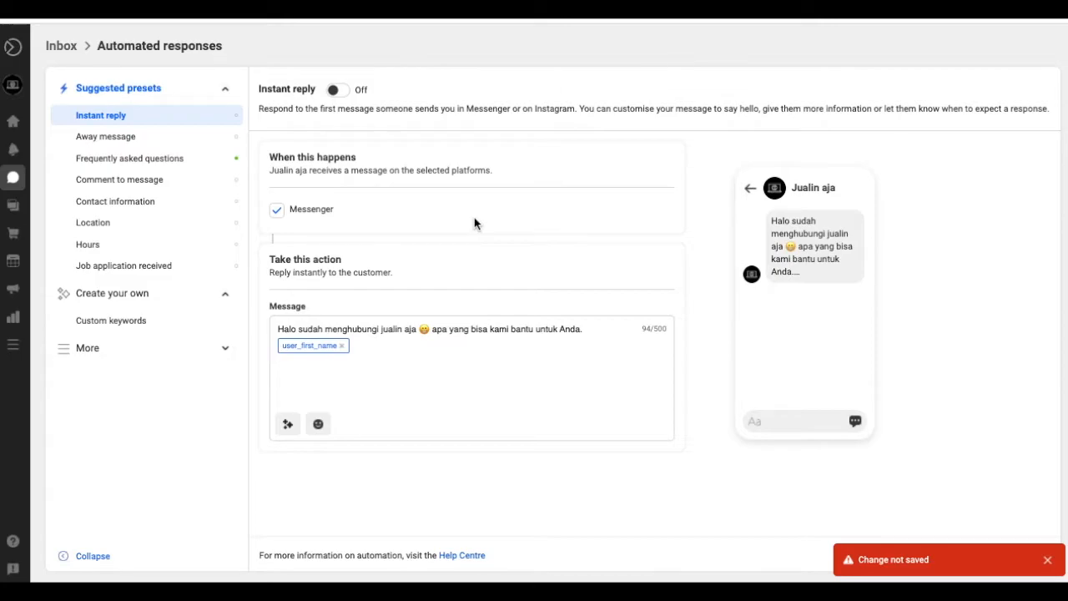
left_click(336, 91)
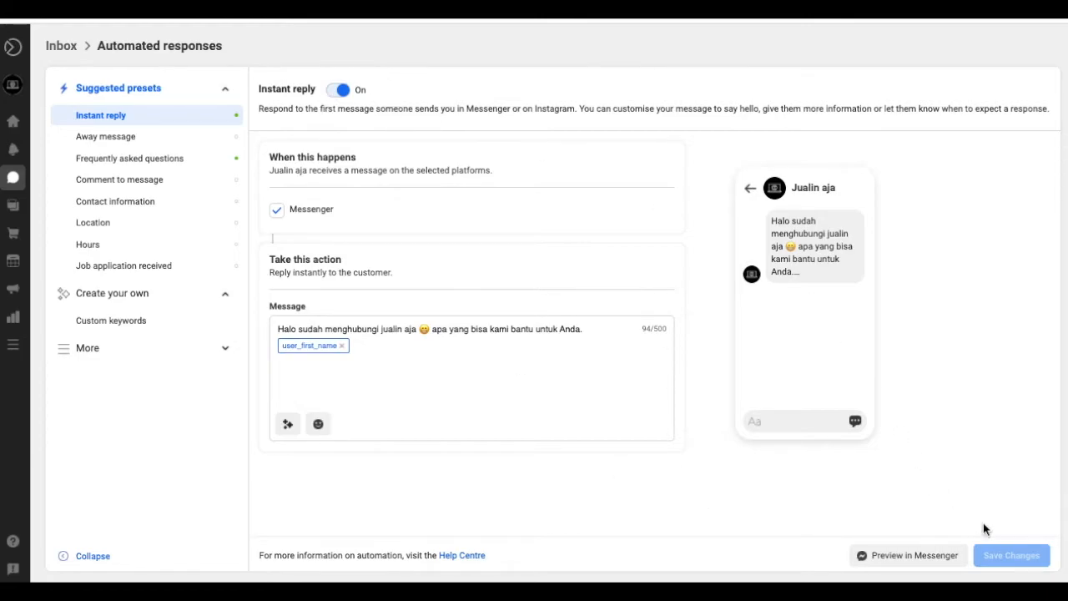
left_click(156, 144)
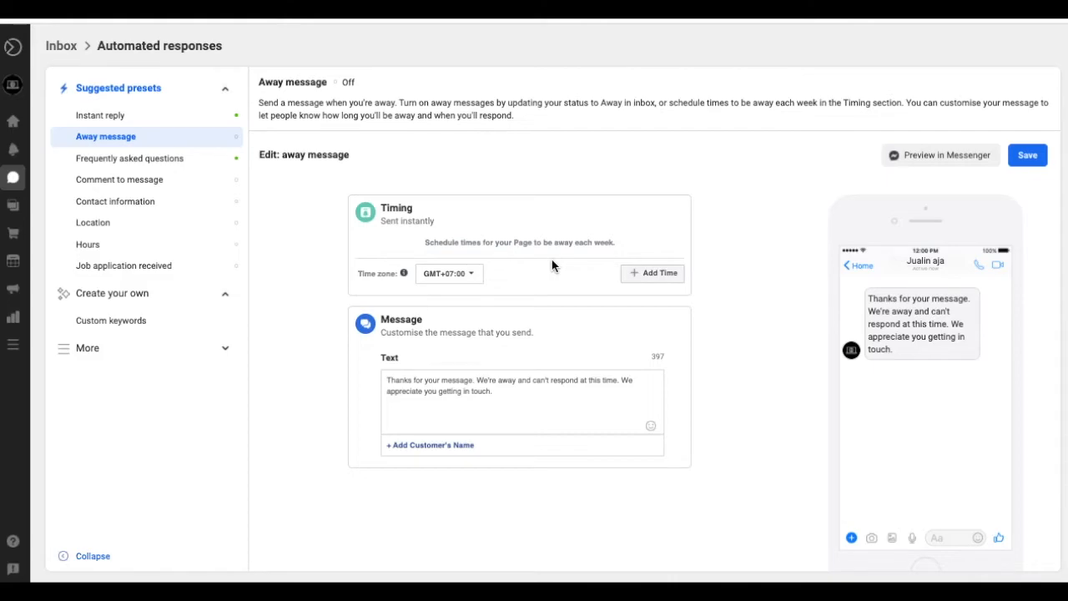
- Set the time zone to GMT-12:00 and add an away period from 18:00 to 08:59
left_click(479, 278)
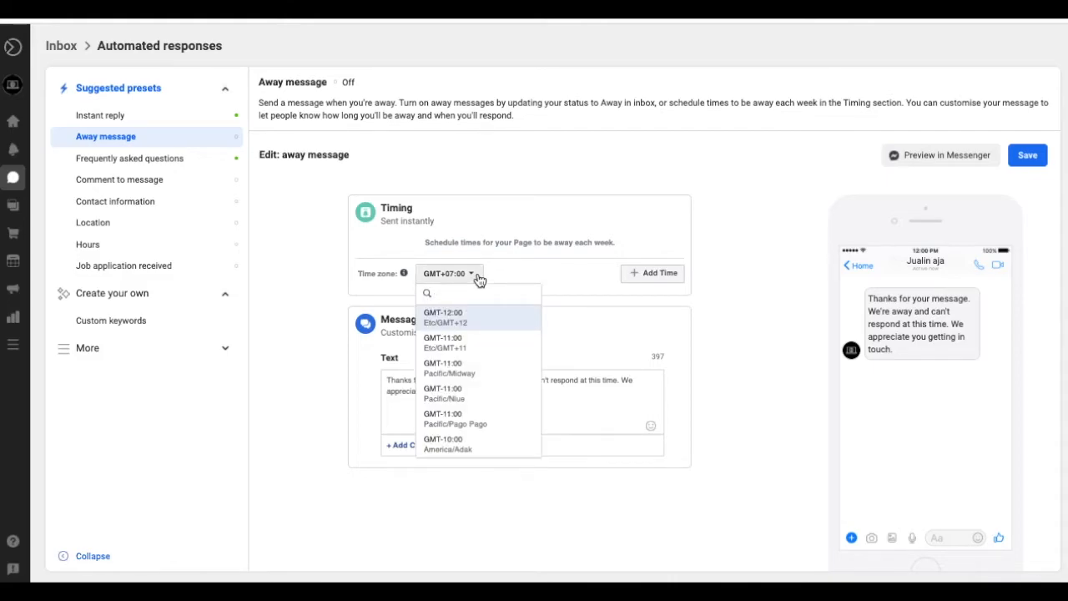
left_click(477, 316)
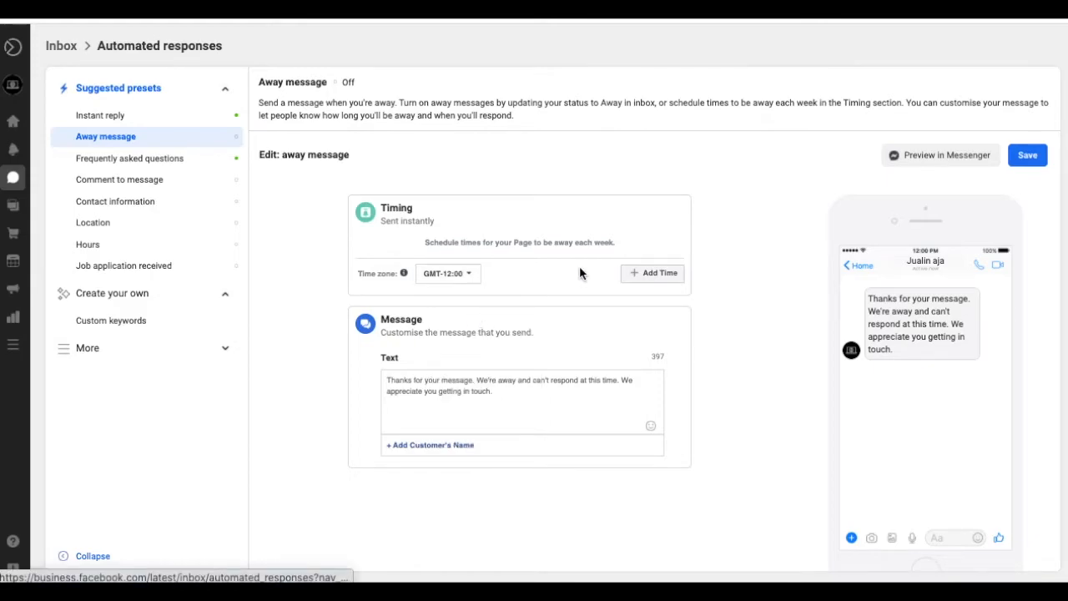
left_click(657, 276)
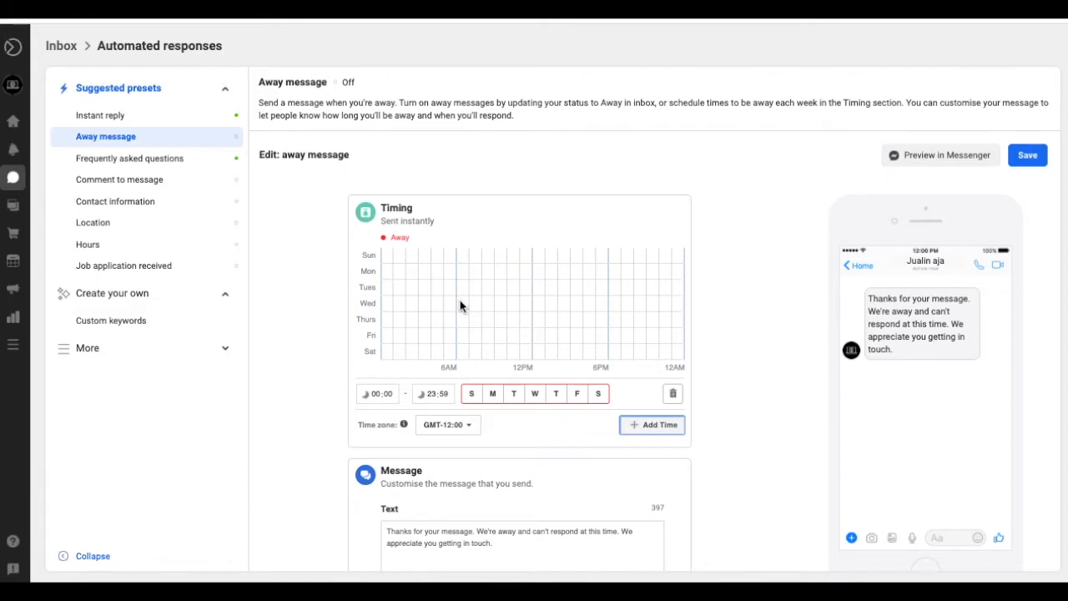
left_click(383, 395)
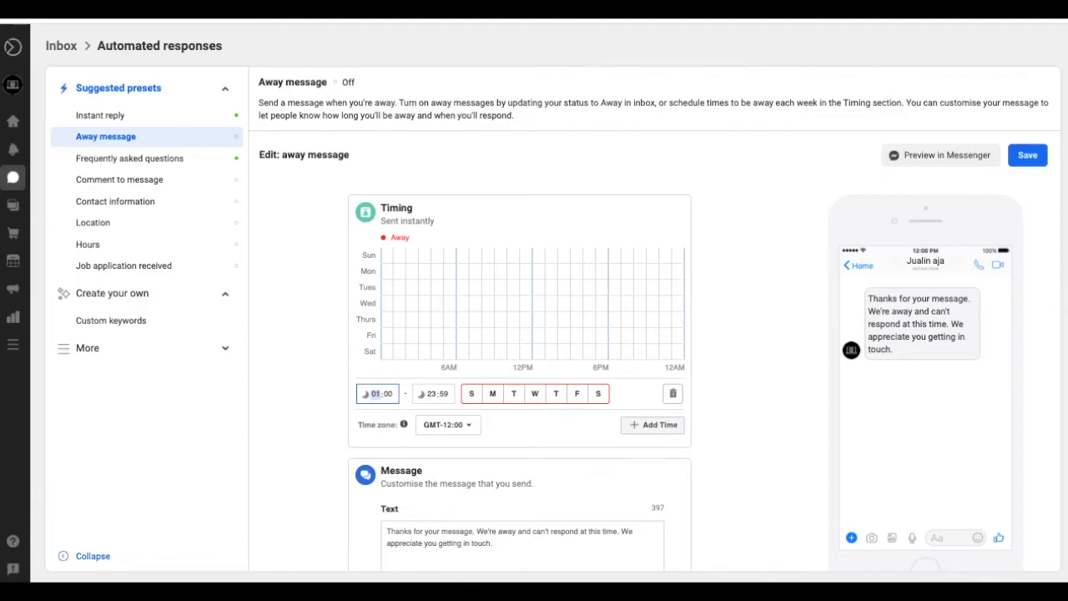
type("8")
left_click(428, 395)
type("08")
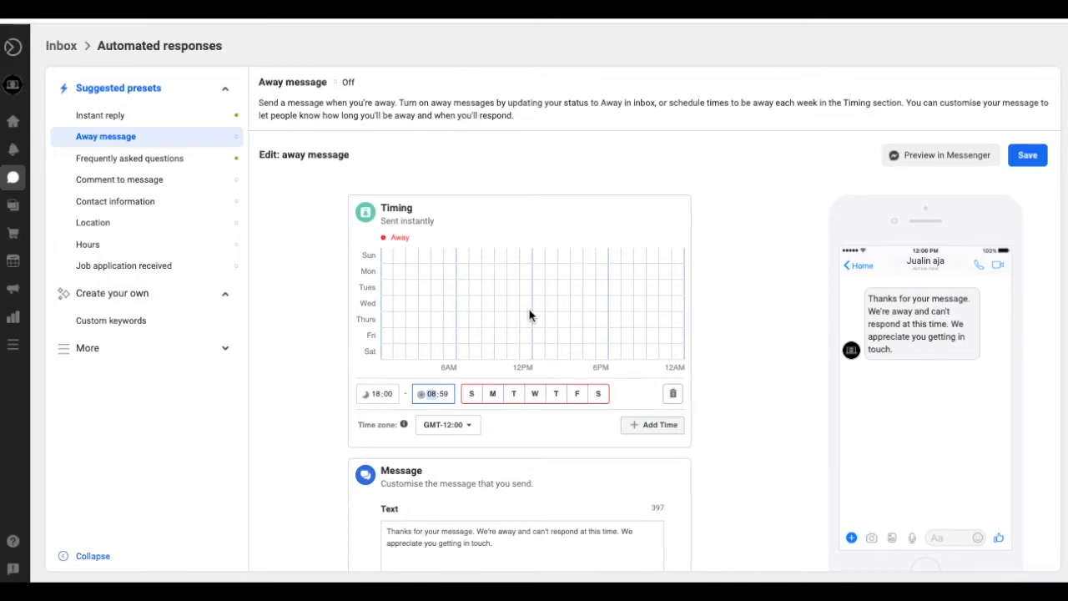
- Select all seven days, Sunday through Saturday, for the away period
left_click(472, 393)
left_click(492, 393)
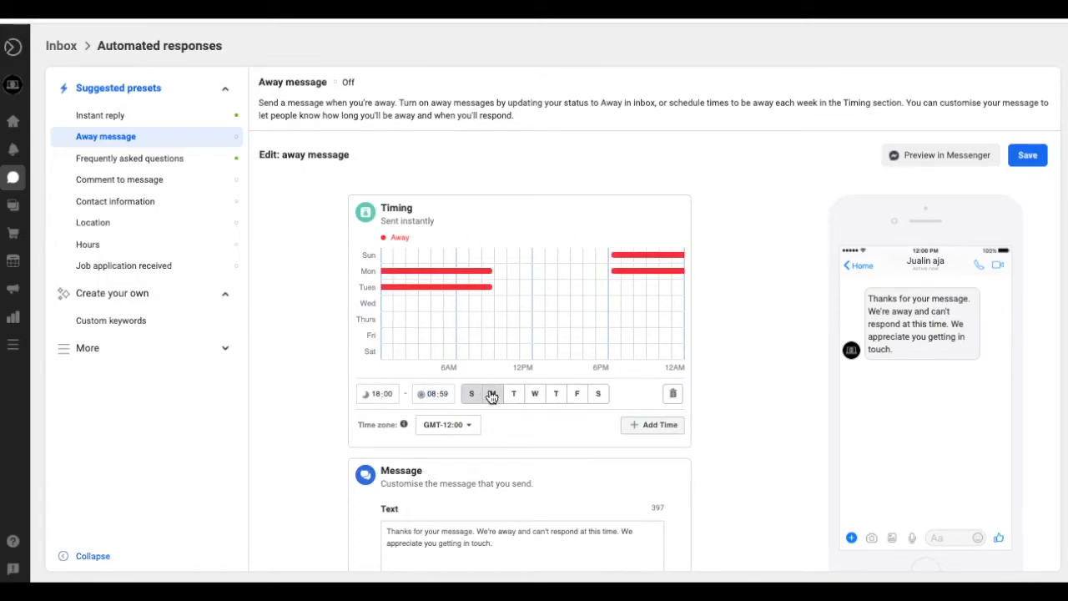
left_click(517, 394)
left_click(538, 395)
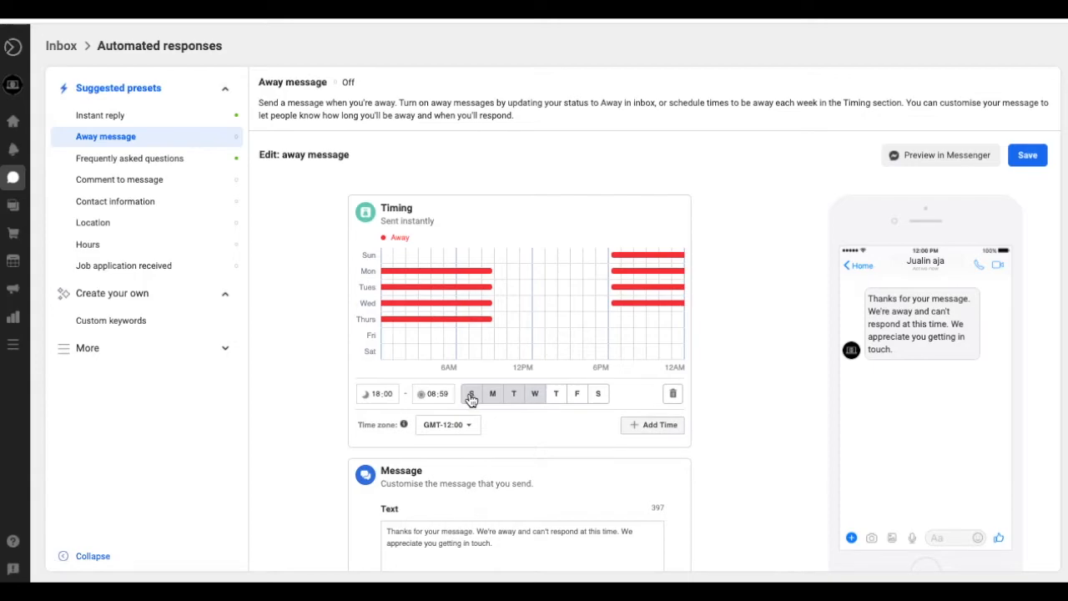
left_click(556, 393)
left_click(558, 398)
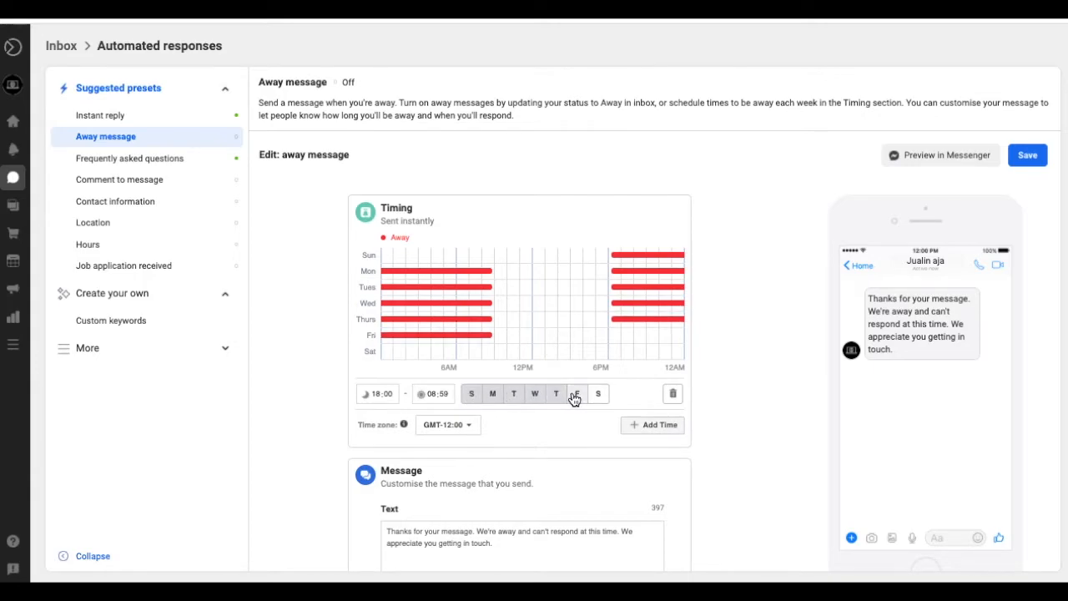
left_click(576, 398)
left_click(600, 397)
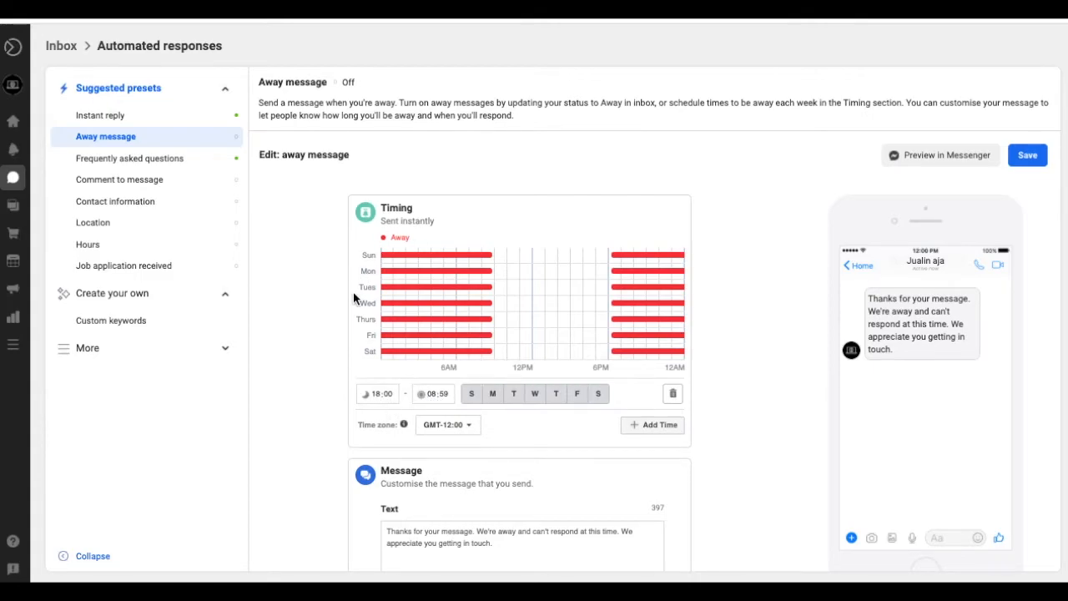
- Replace the default away text with the Indonesian note 'Terima kasih telah menghubungi kami...' about being outside operating hours
scroll(472, 406, "down", 1)
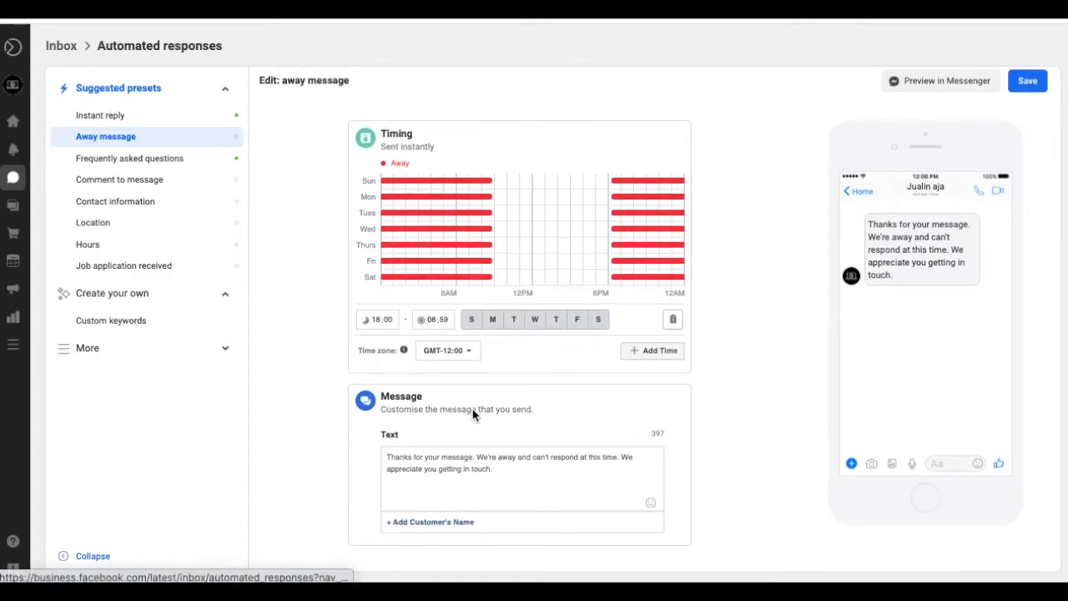
left_click(498, 475)
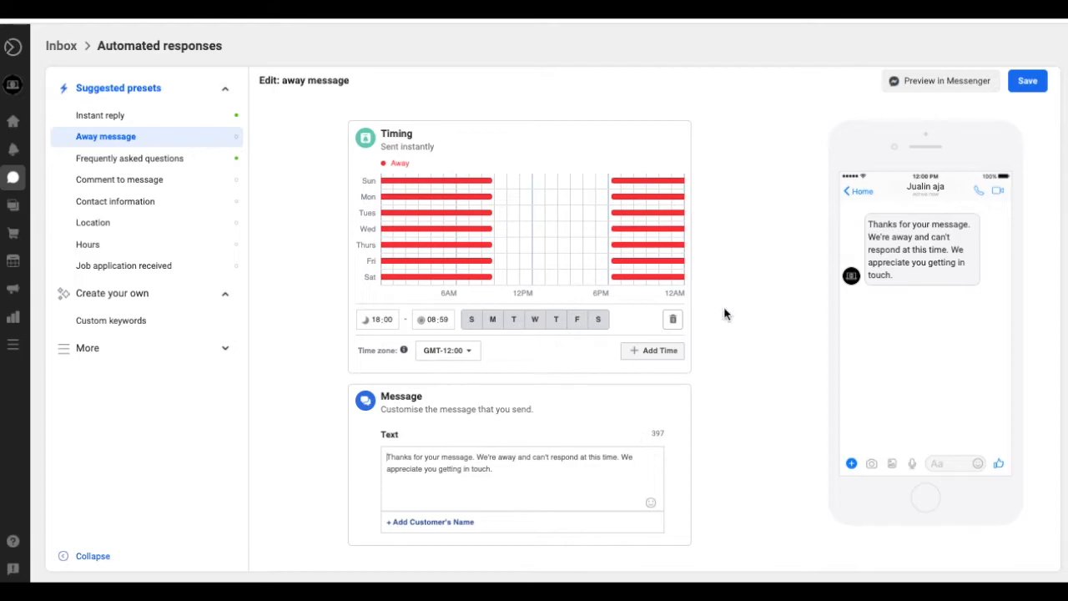
triple_click(544, 465)
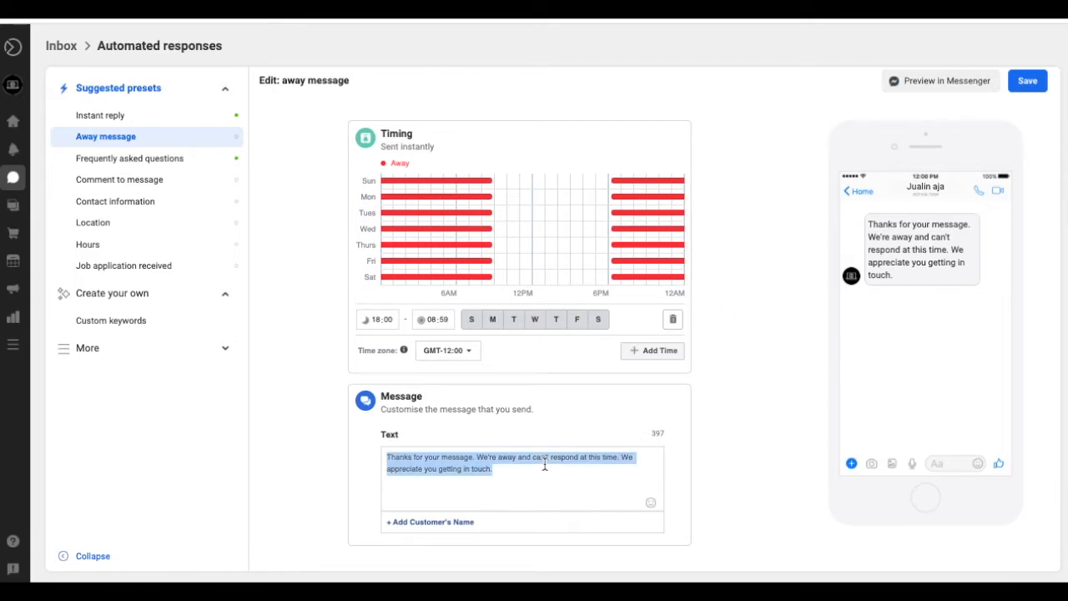
type("Teri")
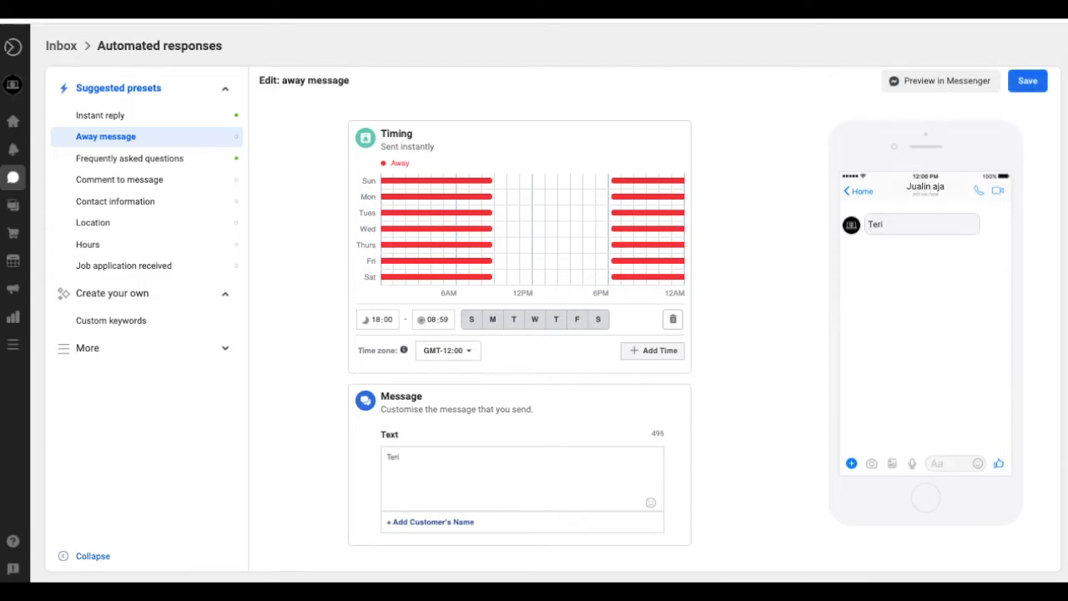
type("ma kasih telah meng")
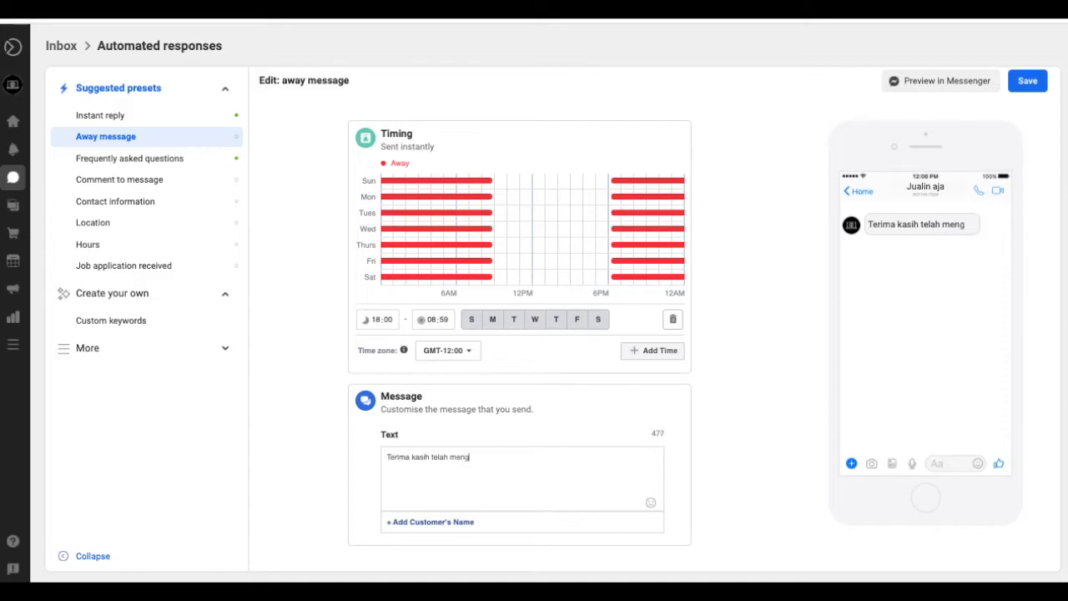
type("hubun")
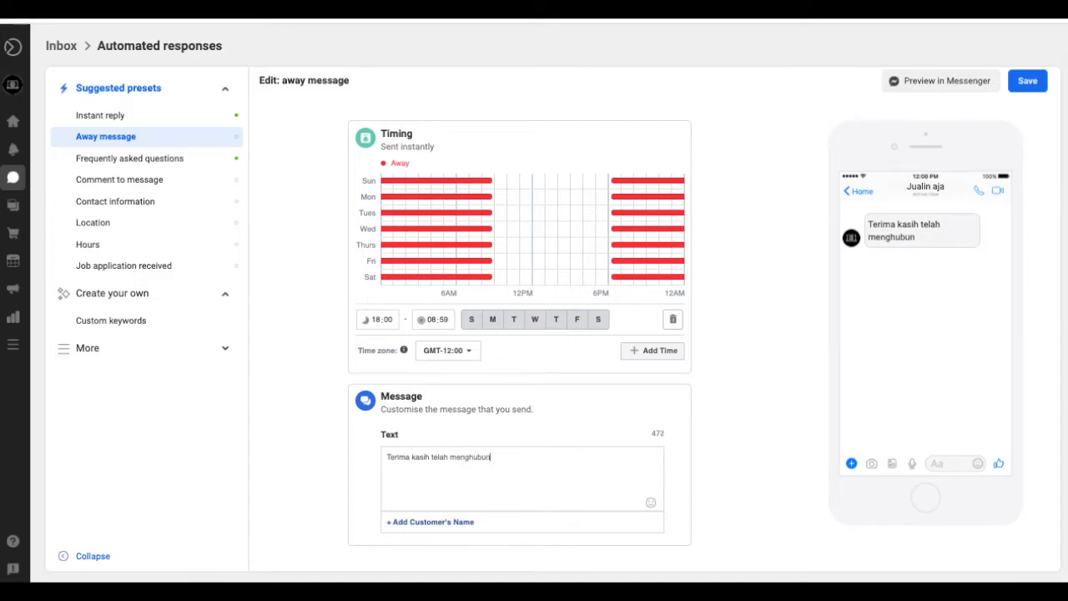
type("gi kami. kami sed")
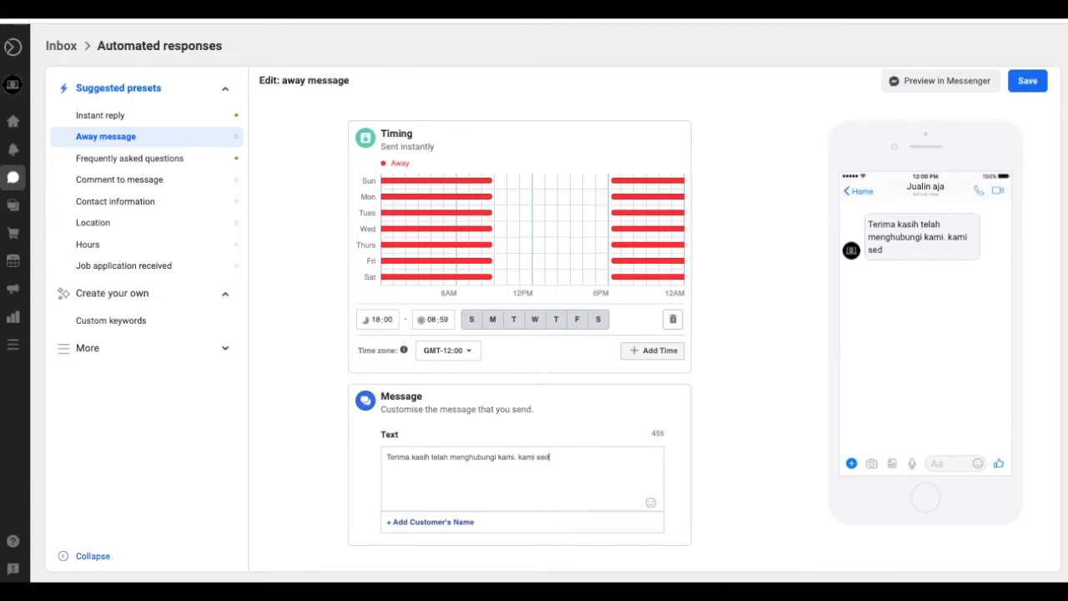
type("ang diluar jam op")
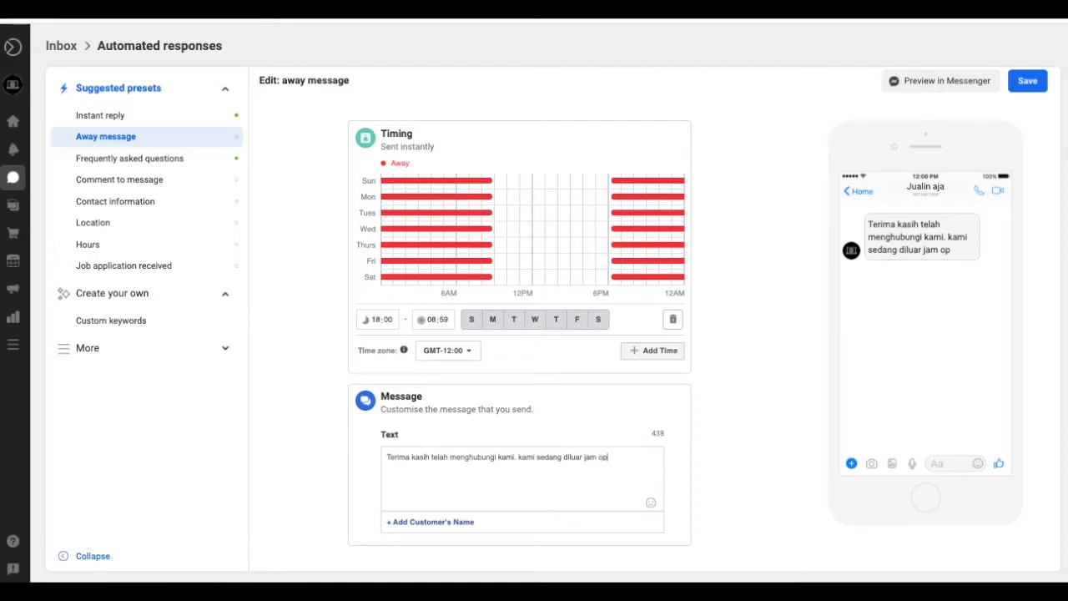
type("erasiona")
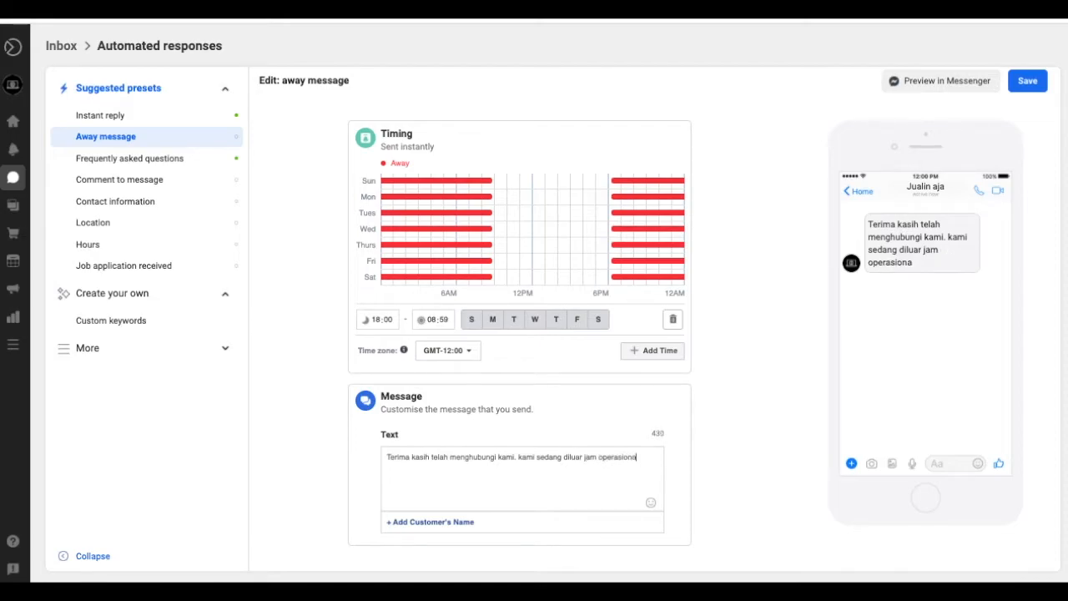
type("l, jika berkenan bisa  menghung")
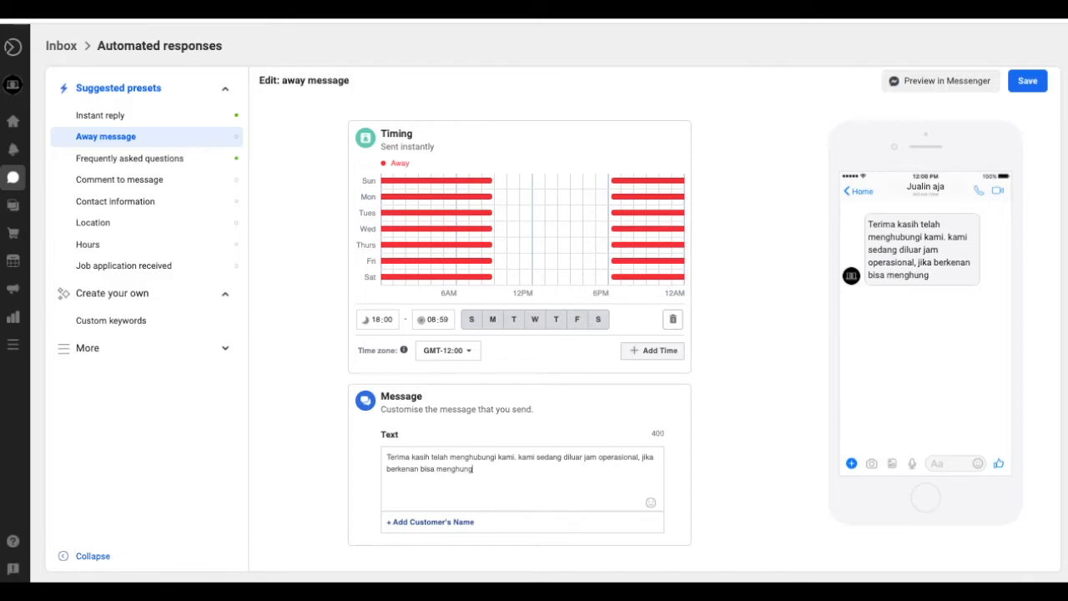
type("i nomor whats")
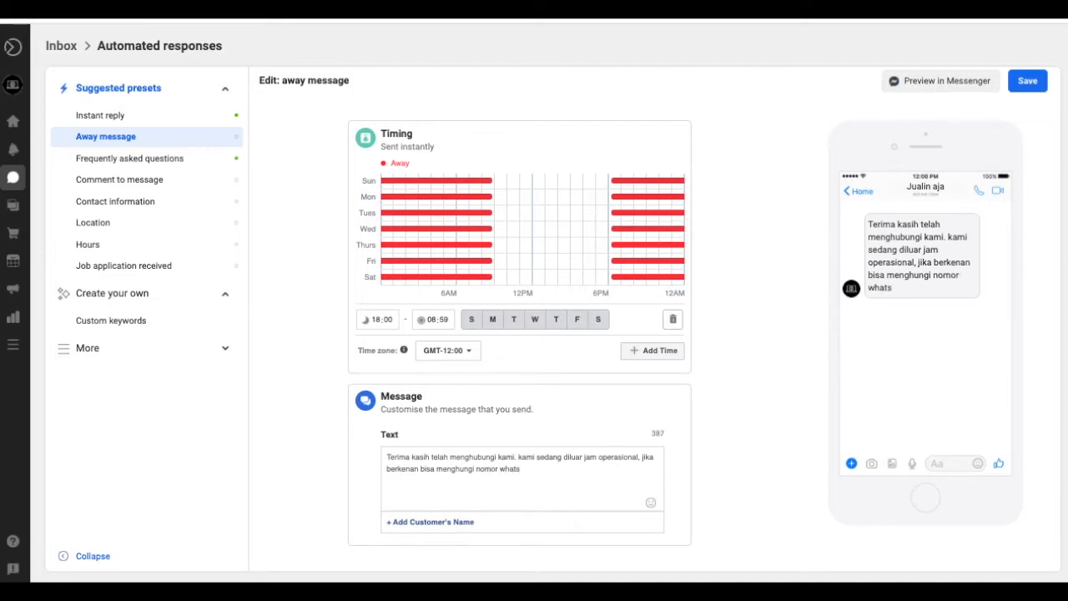
type("app kami.")
- Put the recipient's first-name tag at the start and add the WhatsApp number at the end
left_click(392, 455)
left_click(419, 526)
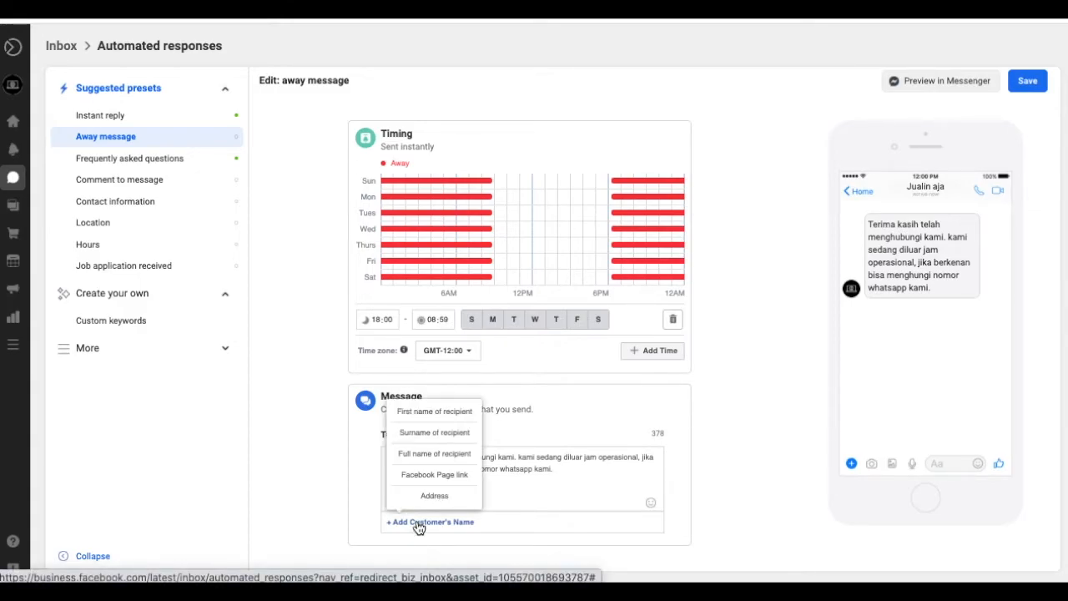
left_click(455, 419)
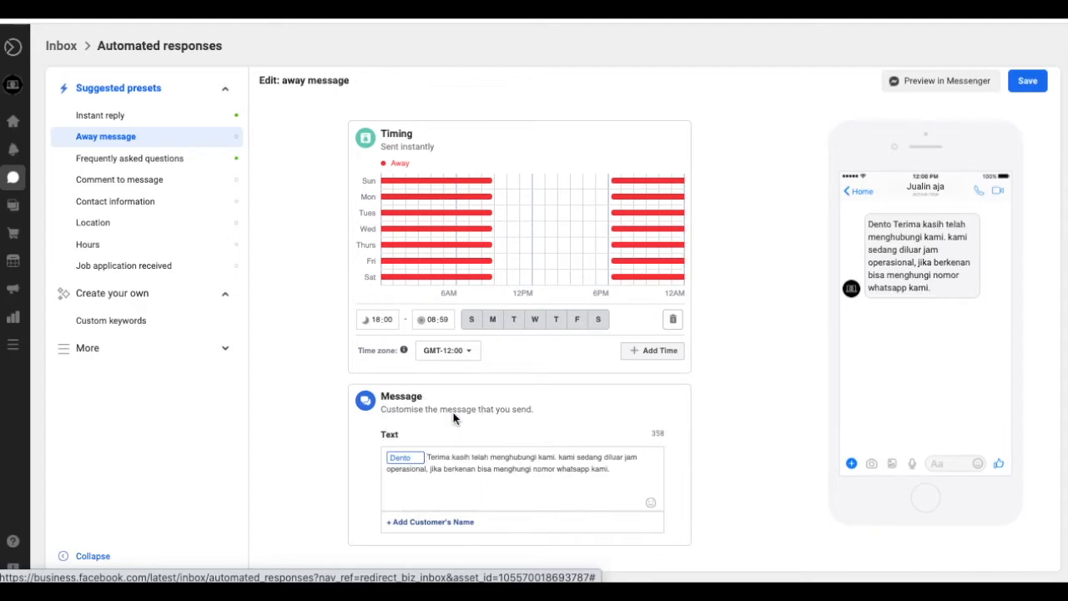
left_click(631, 469)
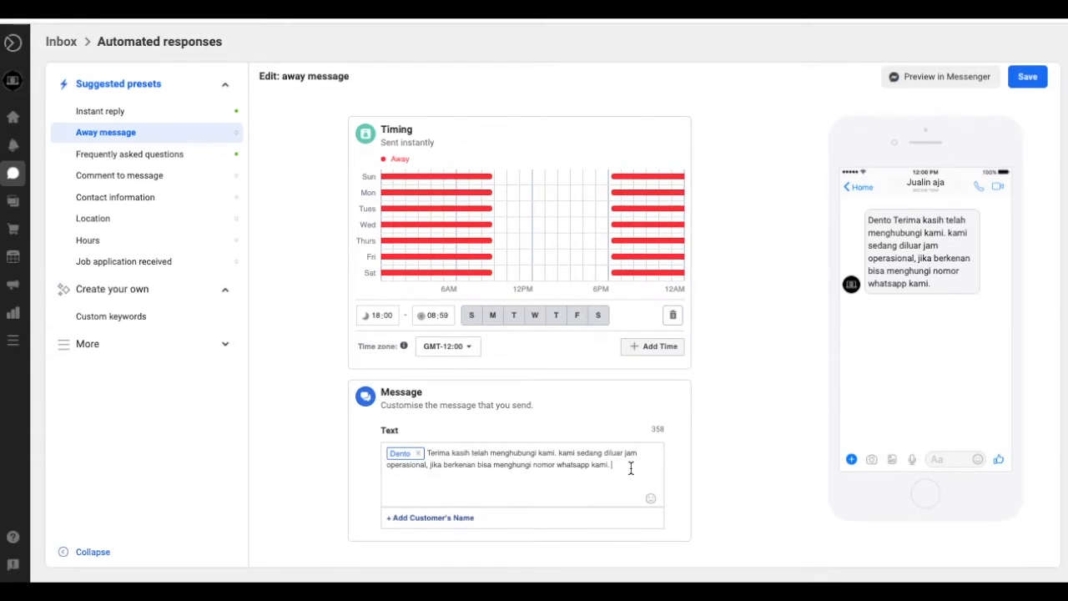
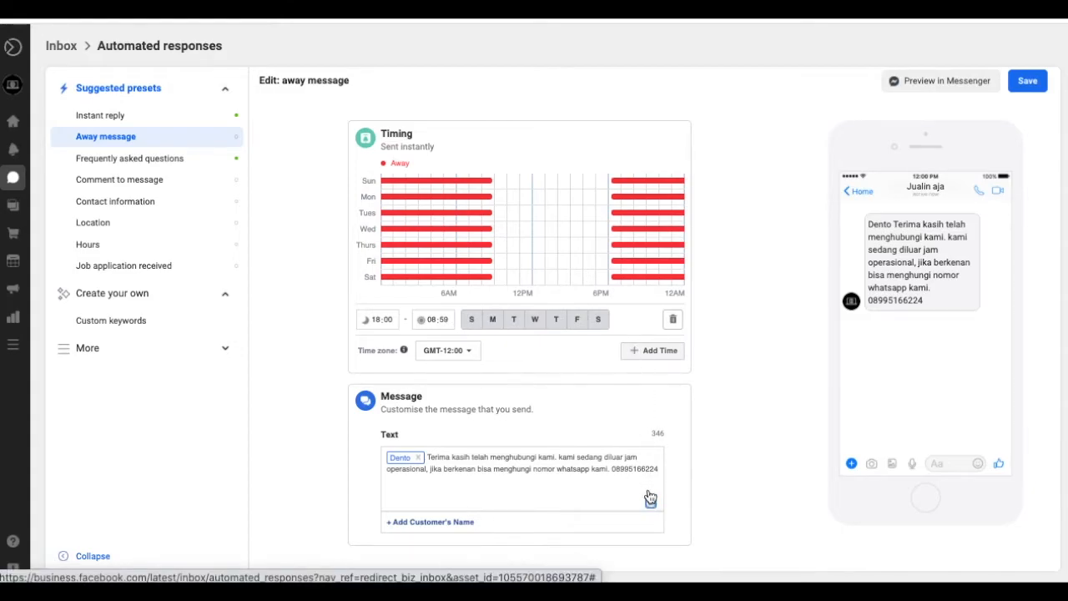
- Add praying-hands and smiley emojis, then save the away message
left_click(650, 501)
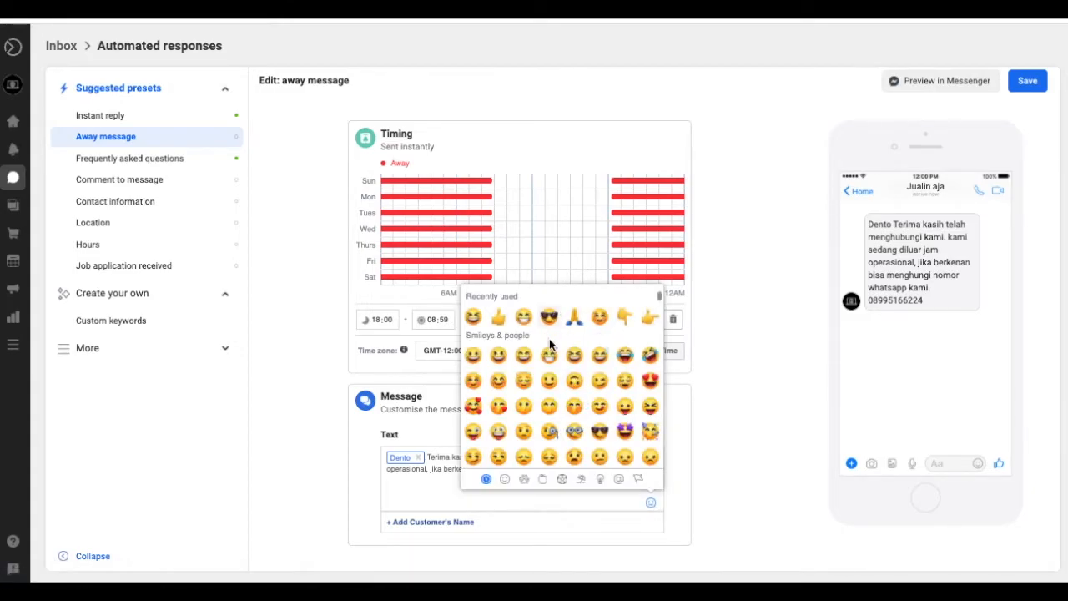
left_click(574, 318)
left_click(600, 319)
left_click(729, 378)
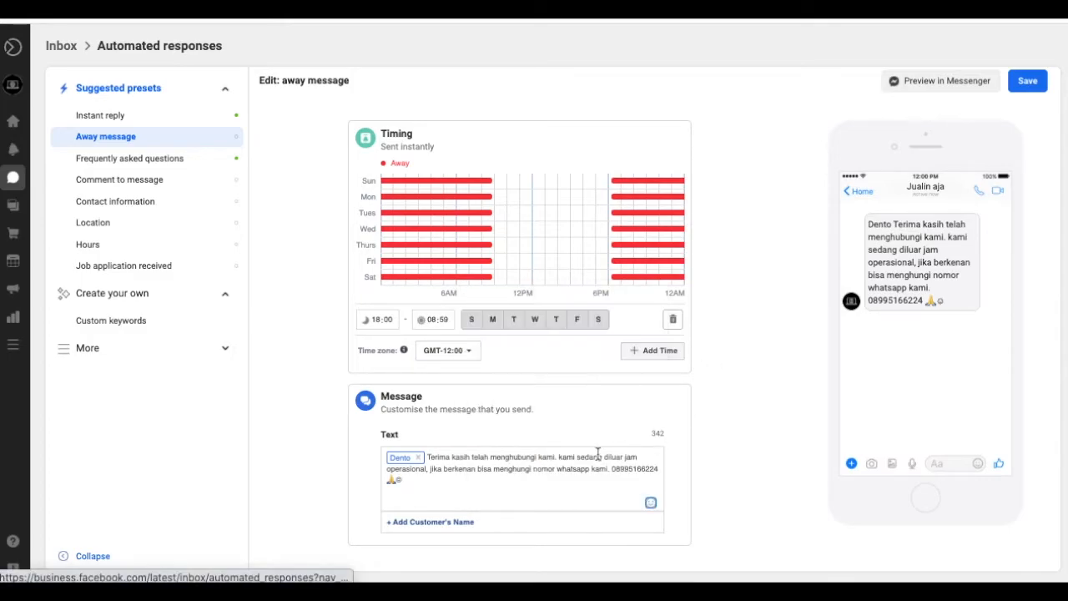
left_click(1039, 85)
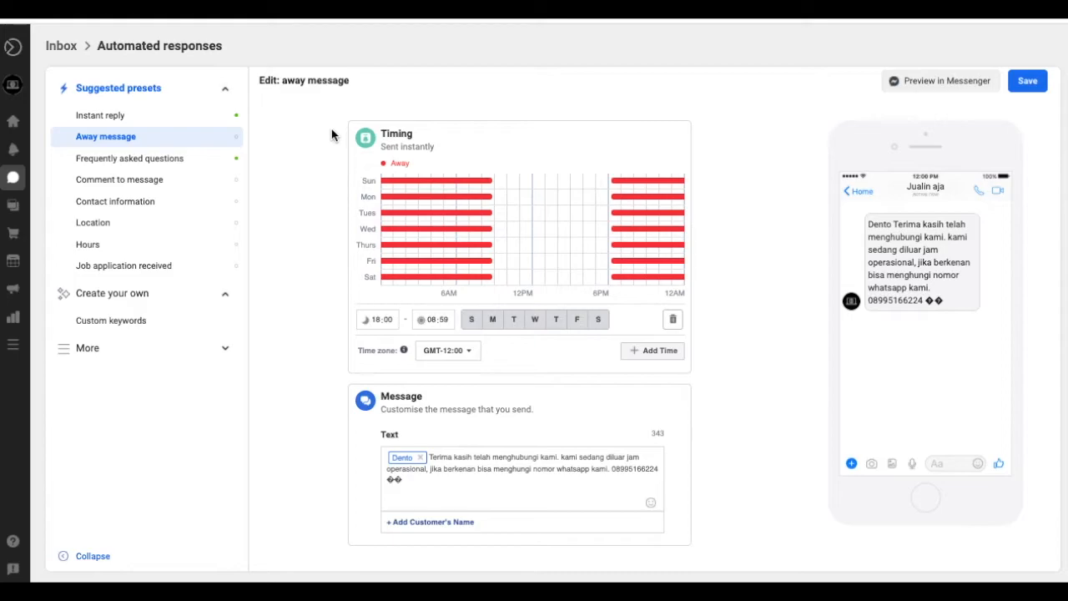
scroll(328, 174, "up", 1)
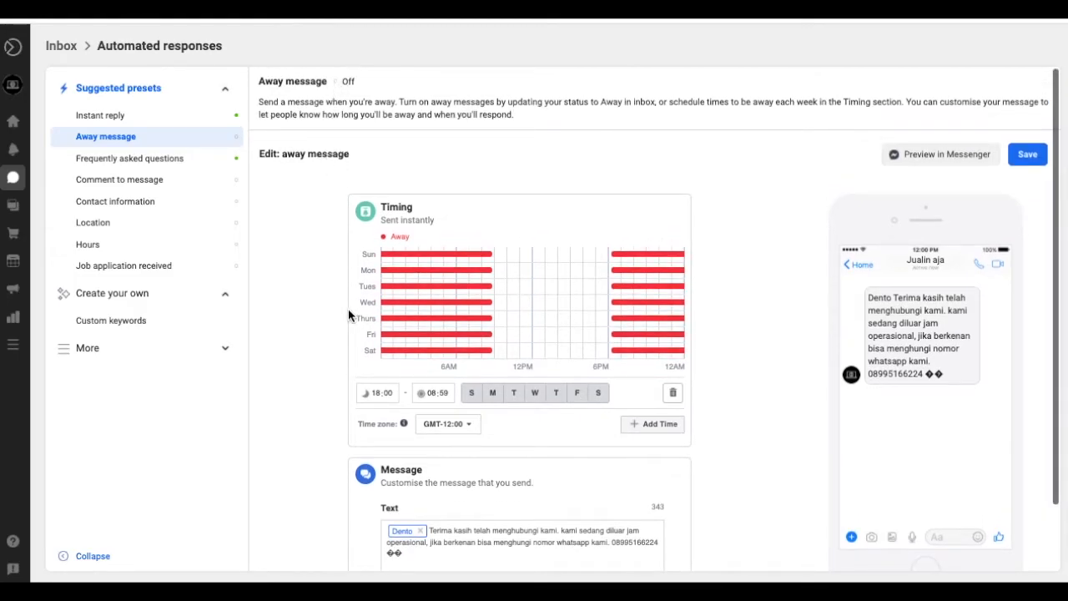
scroll(349, 315, "down", 1)
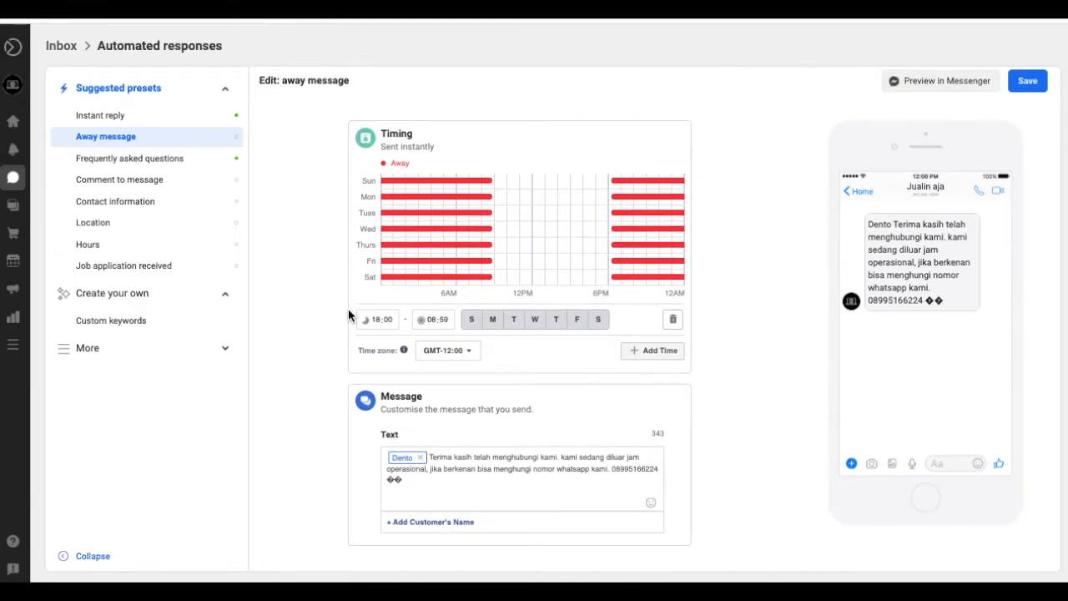
scroll(349, 314, "up", 1)
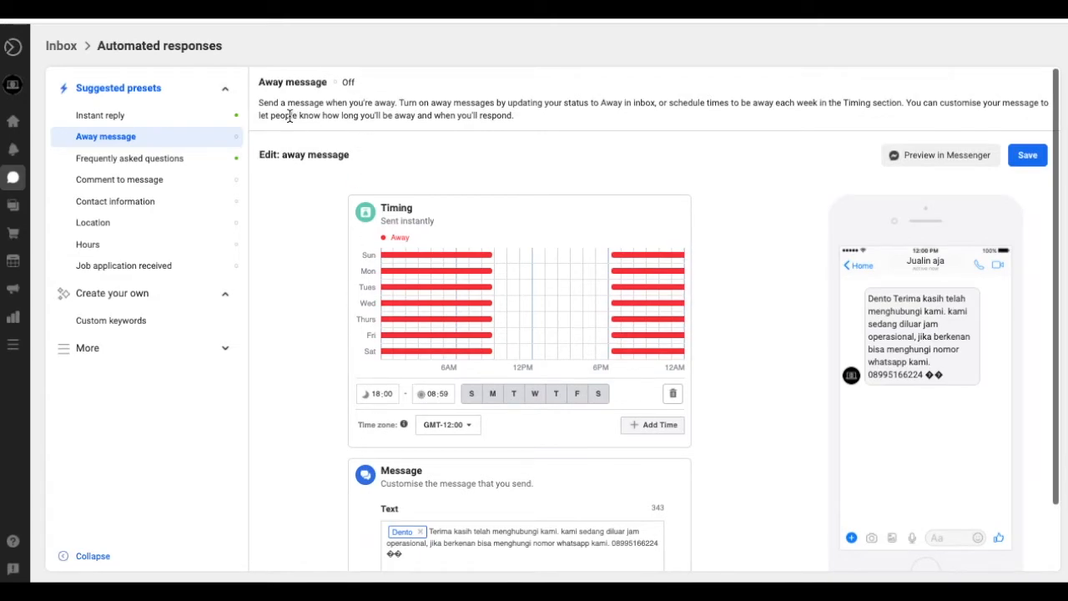
- Open Frequently asked questions, then the Comment to message automated response
left_click(176, 164)
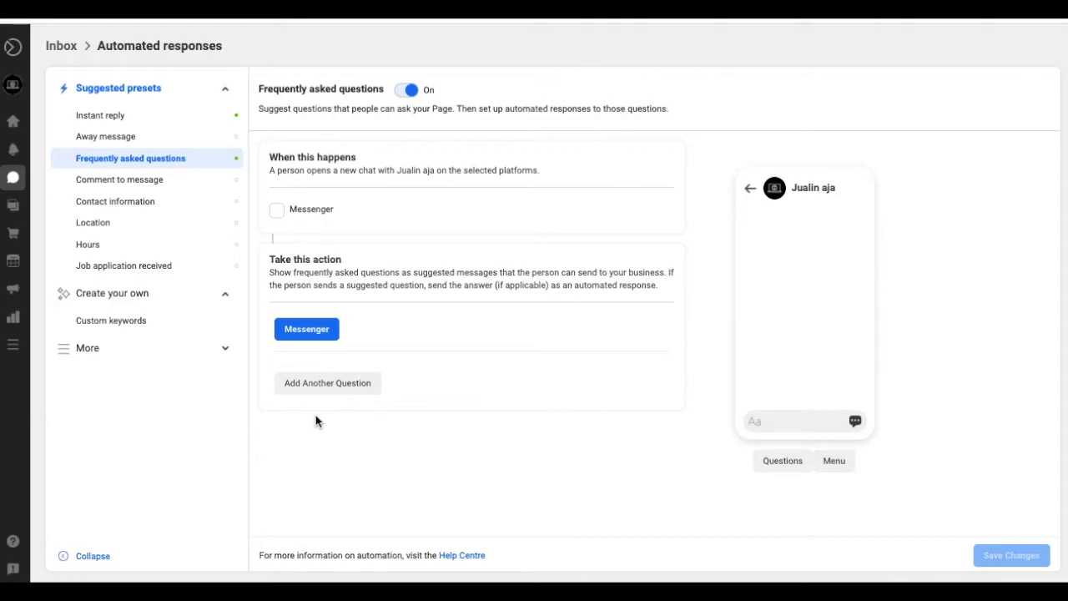
left_click(195, 188)
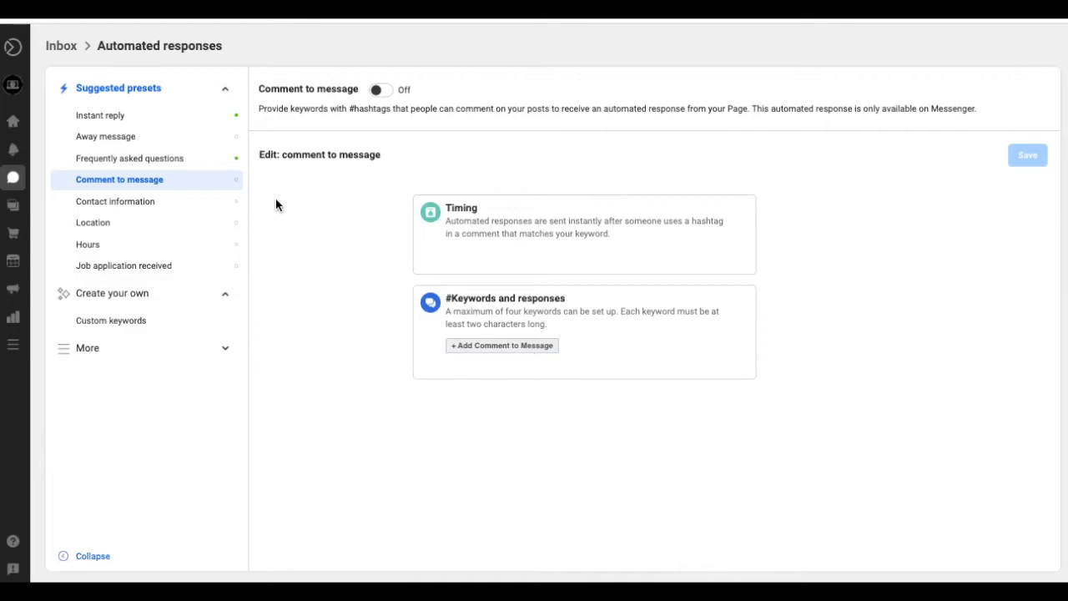
- Open the Contact information preset and scroll down to its Button (optional) section
left_click(181, 203)
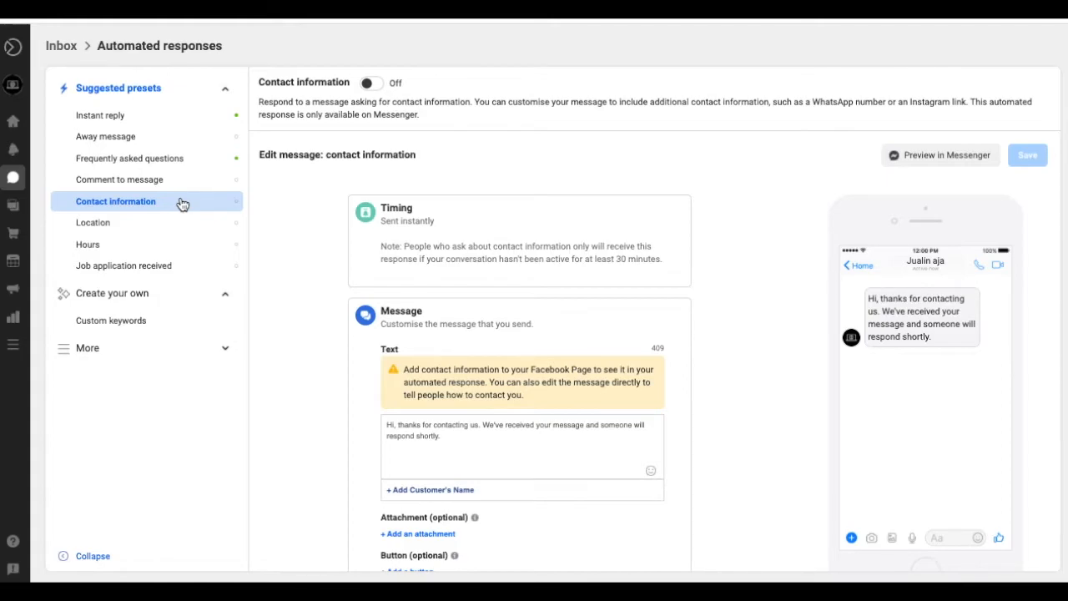
scroll(282, 315, "down", 1)
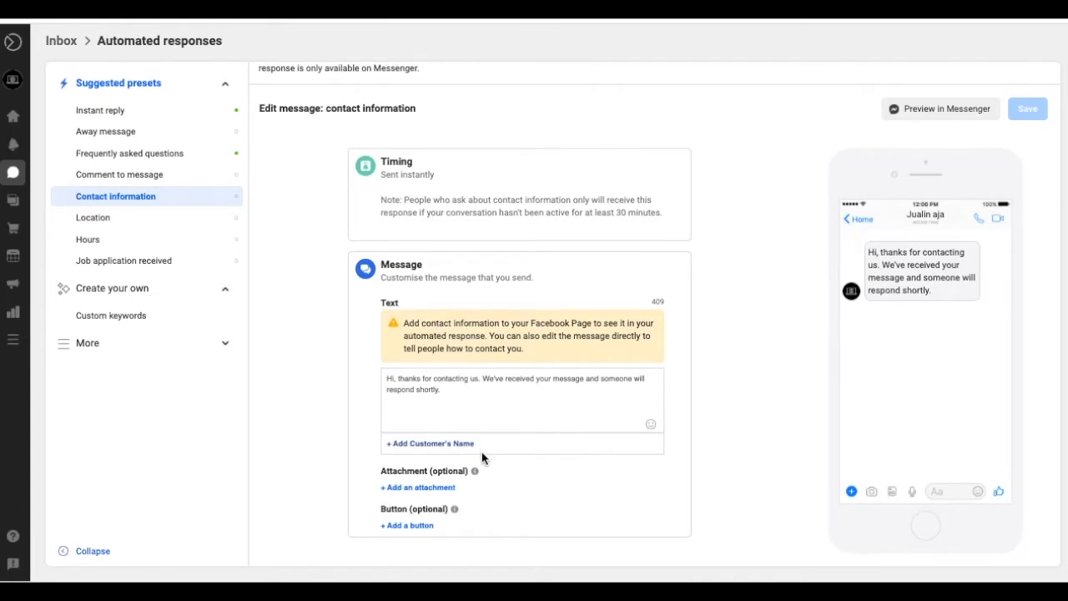
- Add a 'Whatsapp me!' button linking to the wa.me WhatsApp number, removing a stray digit
left_click(409, 531)
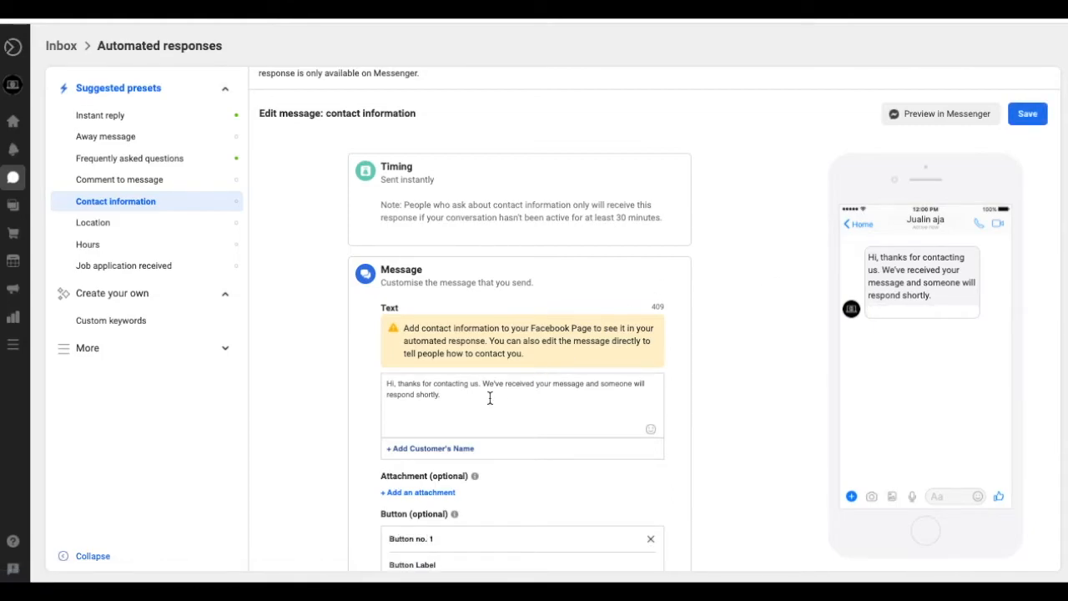
scroll(509, 384, "down", 2)
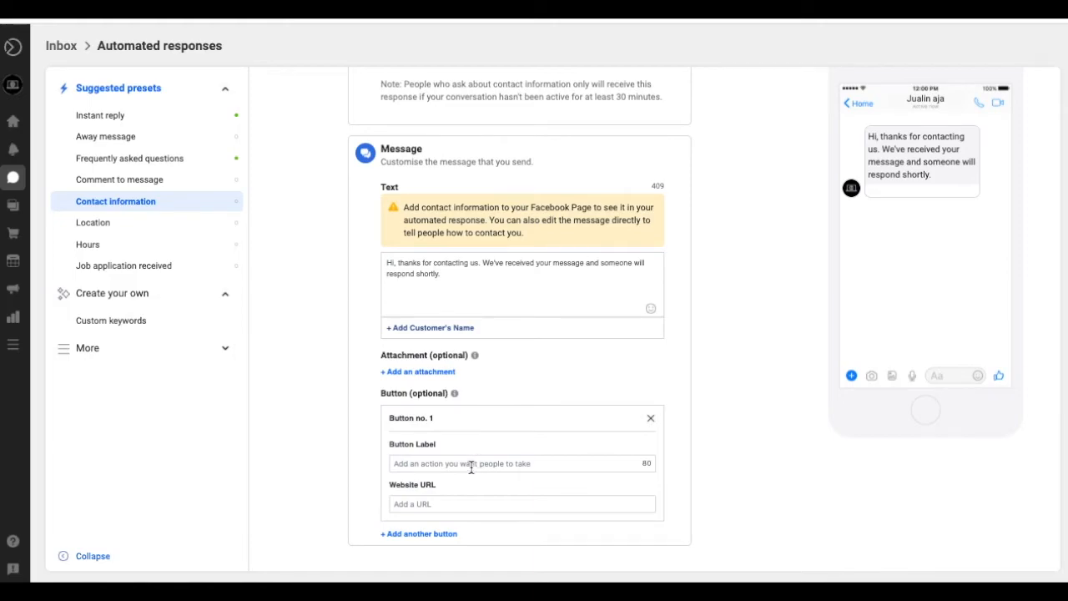
left_click(621, 464)
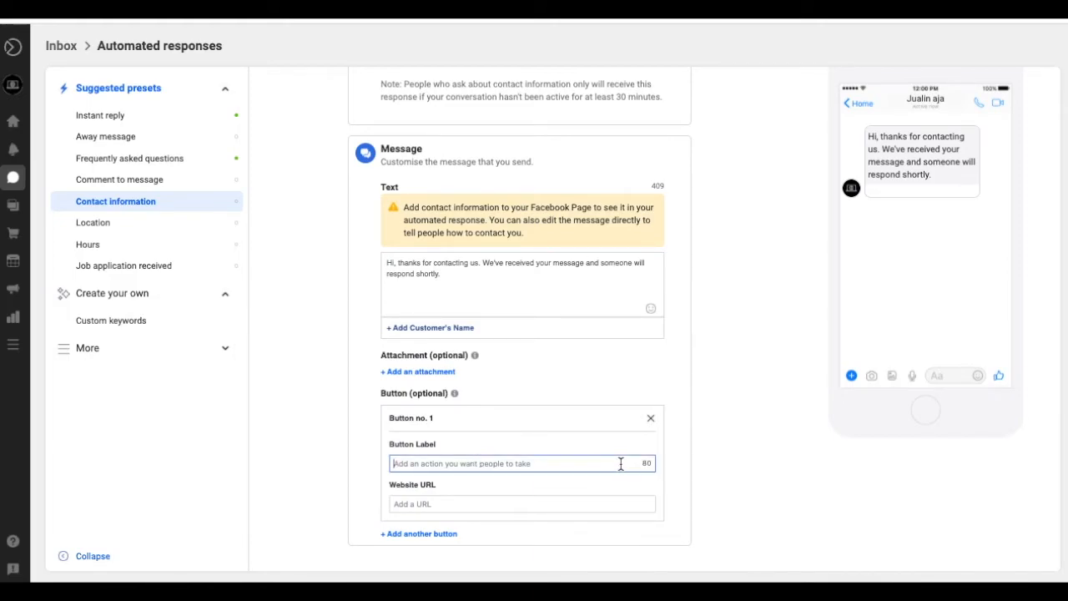
type("W")
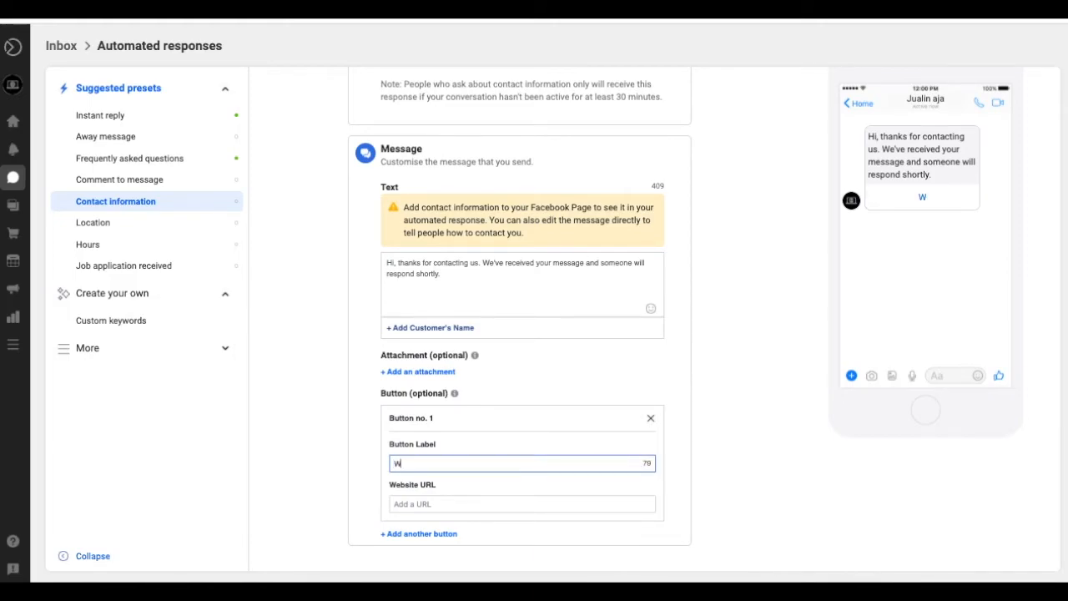
type("hatsapp me!")
left_click(544, 503)
type("w")
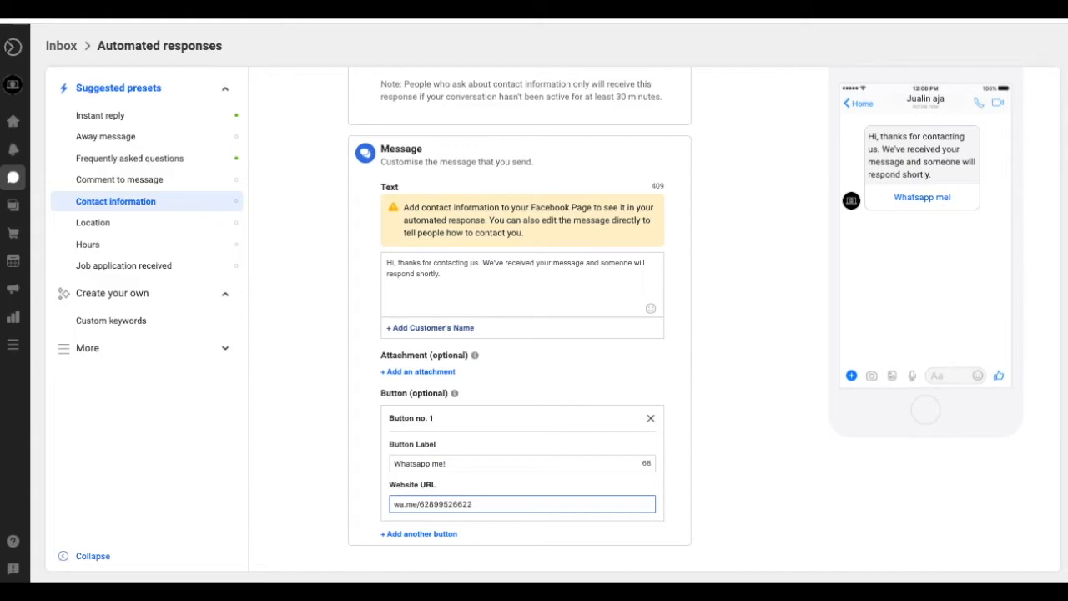
left_click(452, 505)
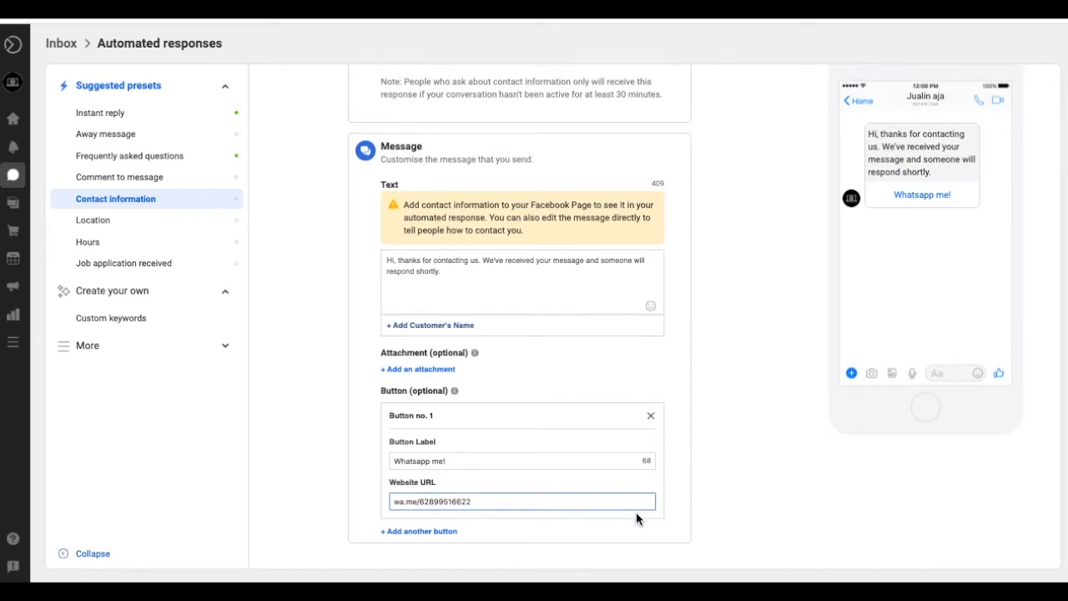
key("Delete")
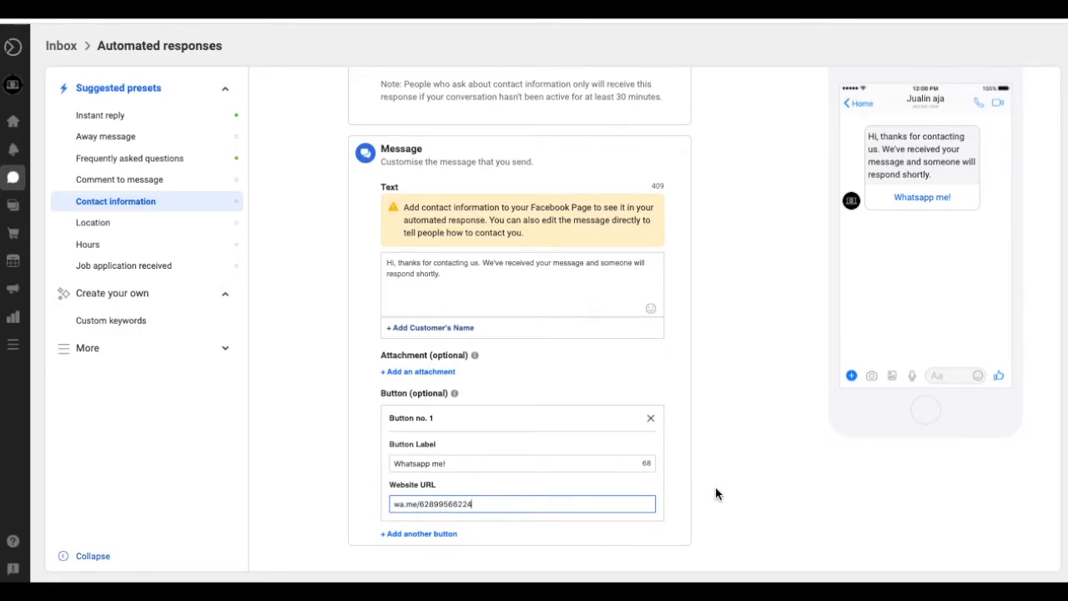
- Save the Contact information reply and open the Location preset
scroll(715, 494, "up", 2)
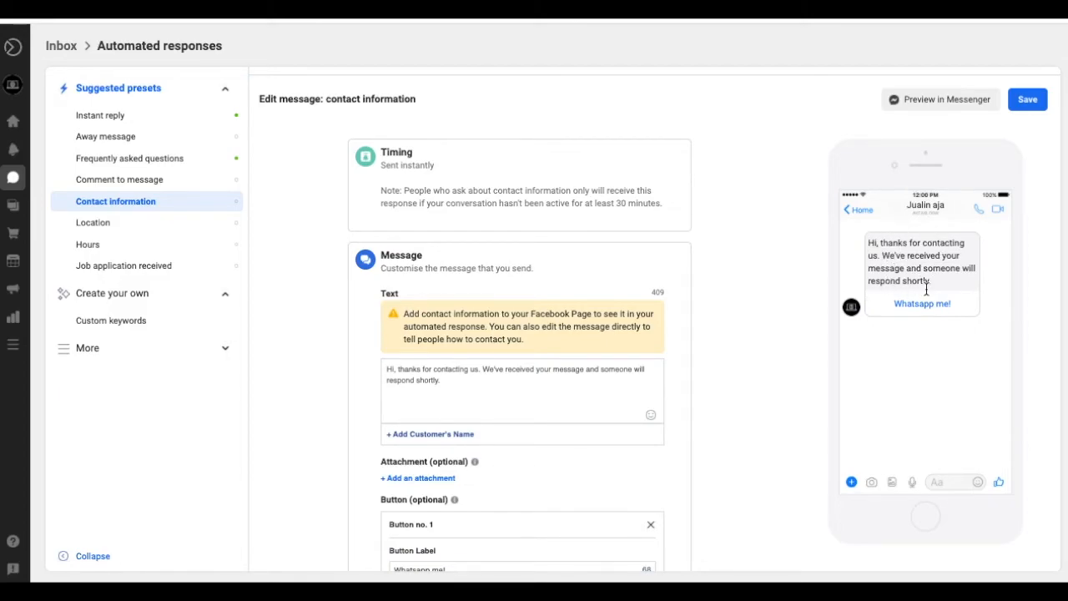
left_click(1023, 100)
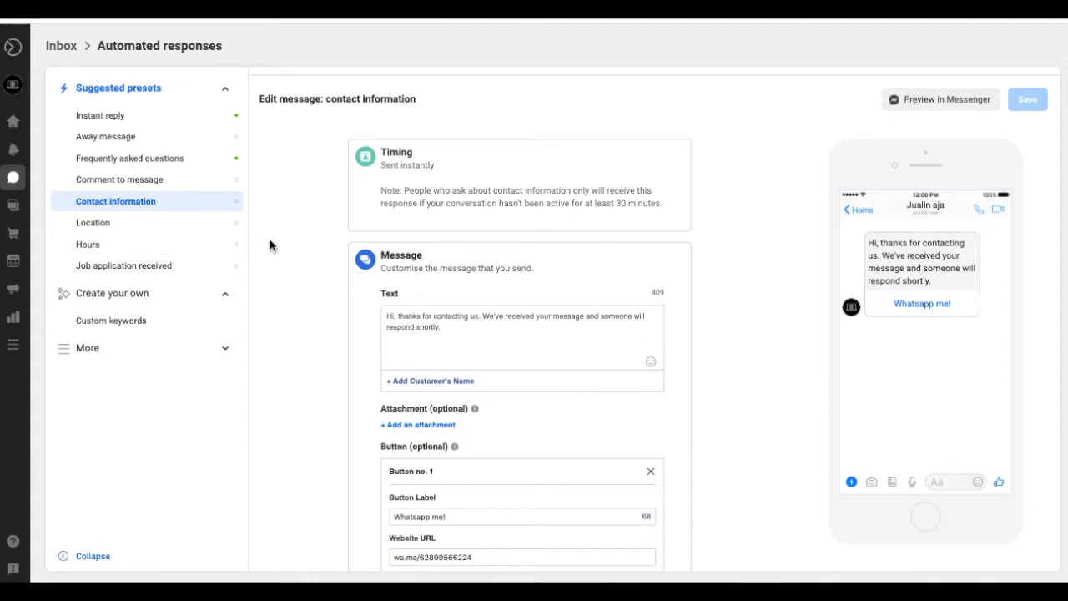
left_click(188, 235)
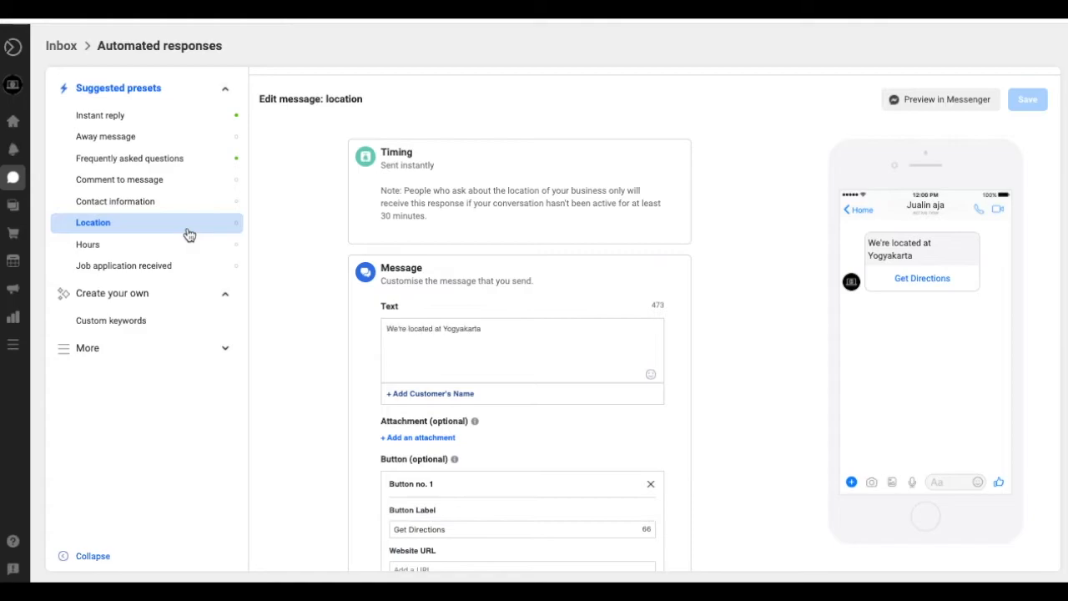
- Review the Hours and Job application received replies, collapse Create your own, and expand More
scroll(337, 358, "down", 2)
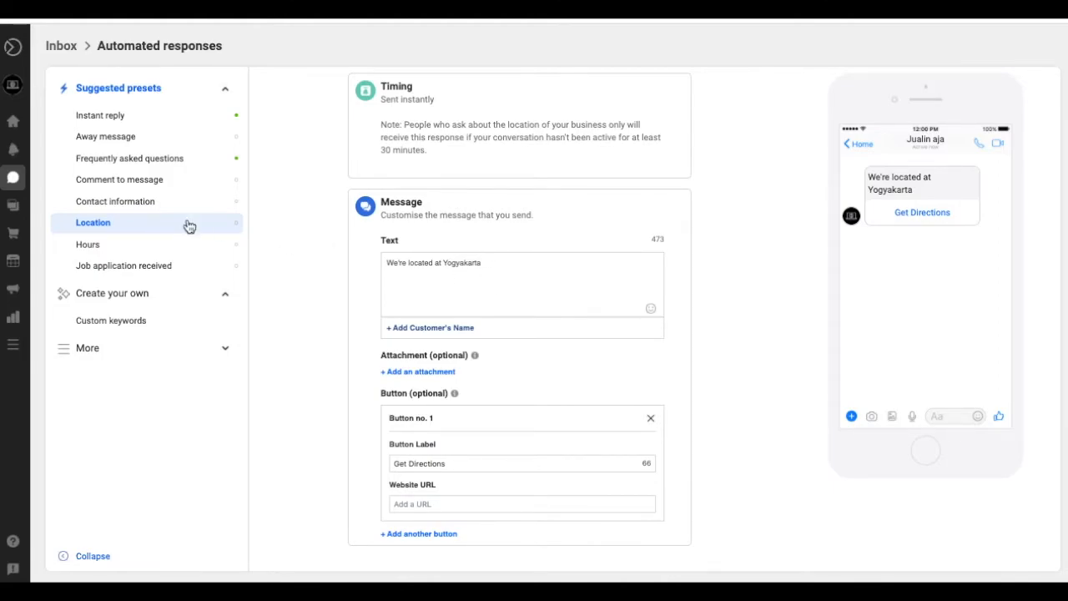
left_click(149, 245)
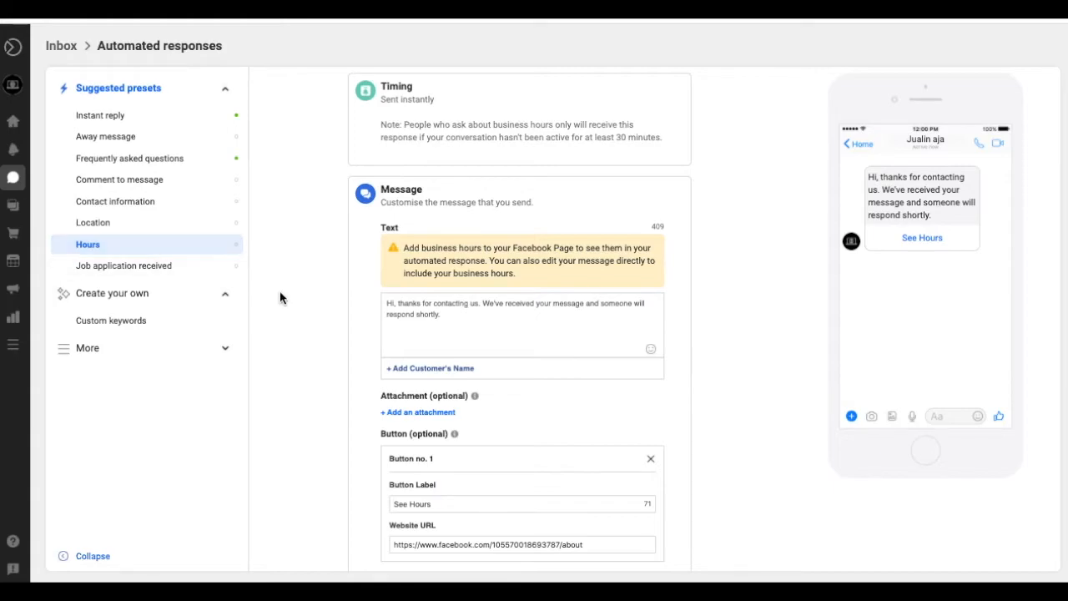
scroll(295, 305, "down", 2)
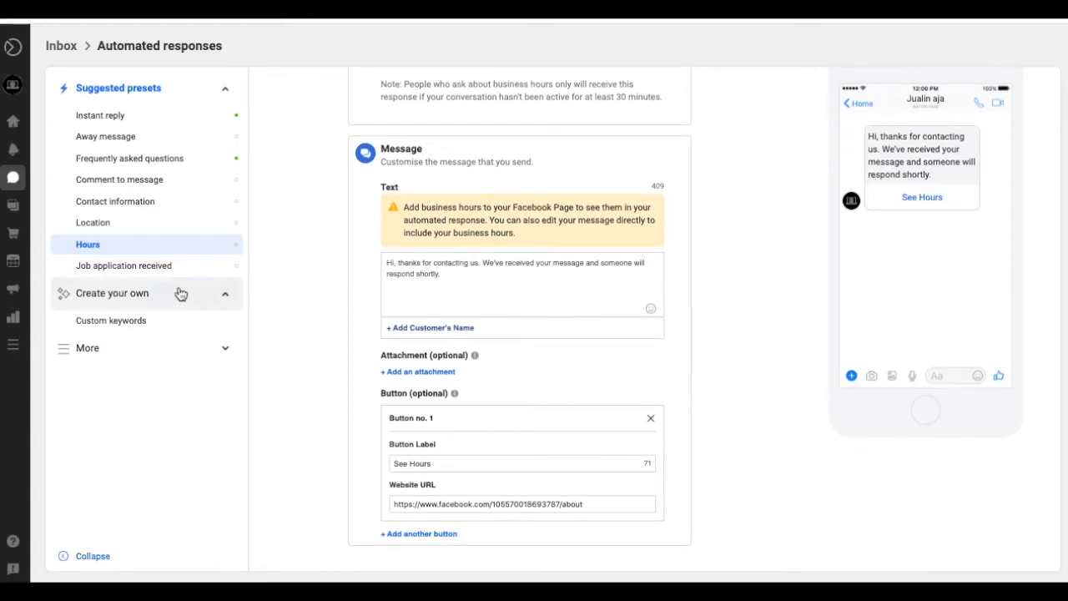
left_click(154, 267)
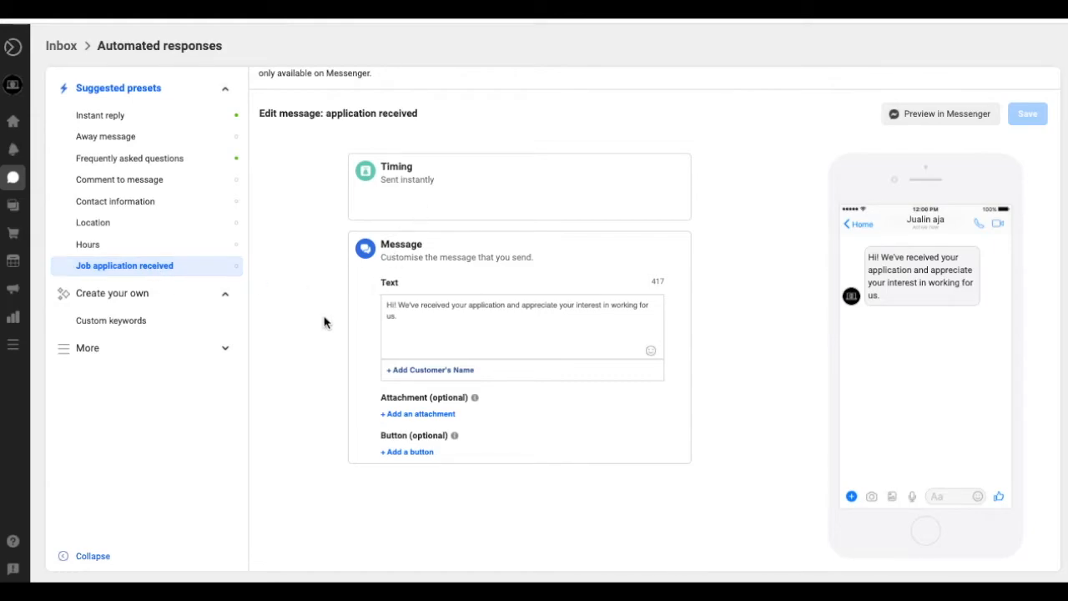
left_click(167, 293)
left_click(171, 329)
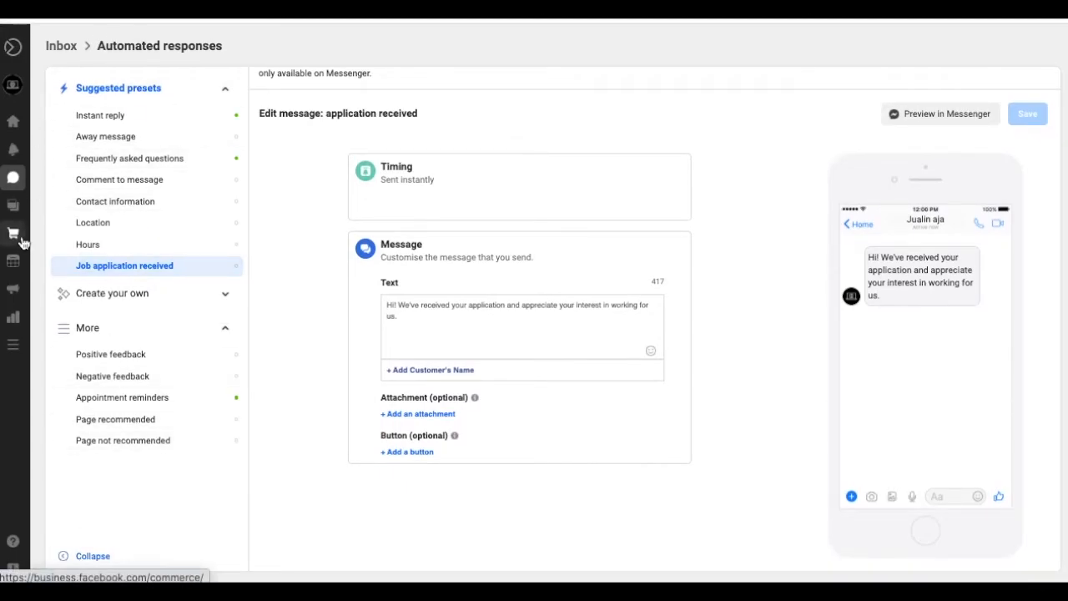
mouse_move(22, 135)
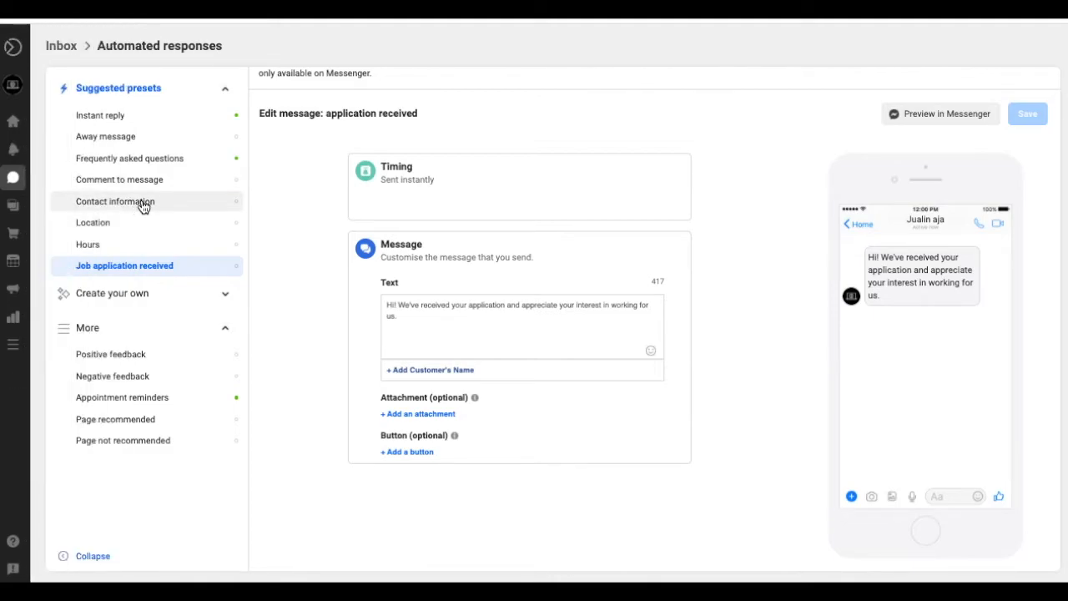
mouse_move(19, 191)
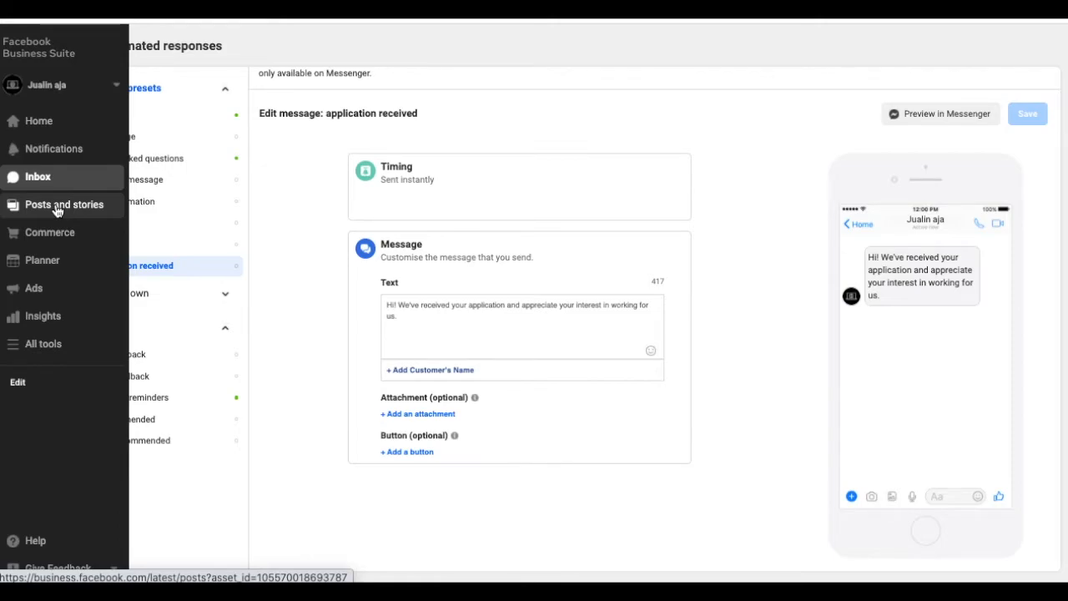
- Go to Posts and stories, view the empty Scheduled tab, and start a new scheduled post
left_click(57, 207)
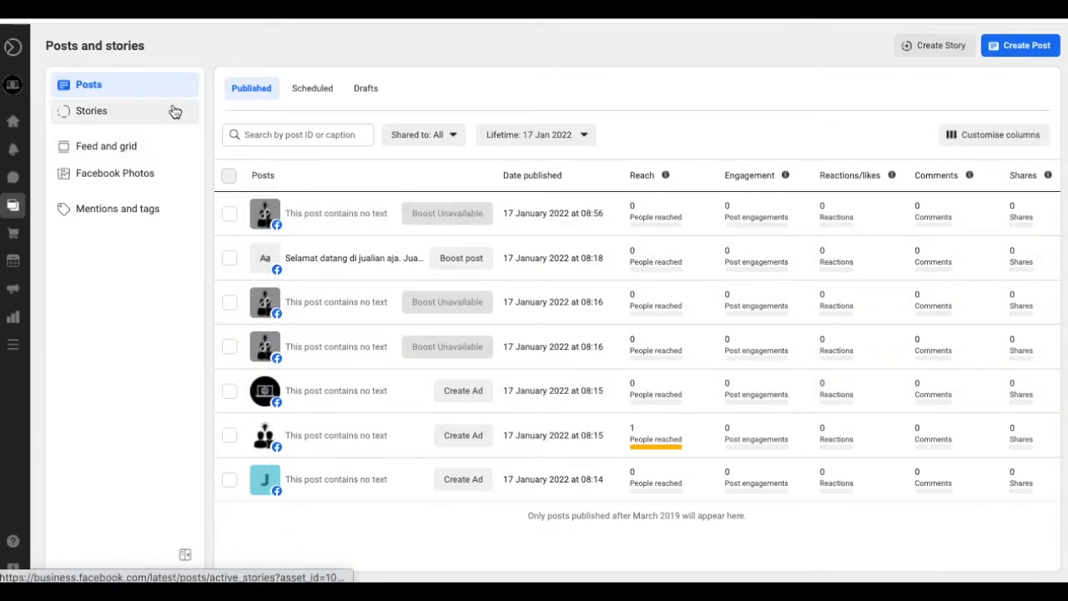
left_click(300, 96)
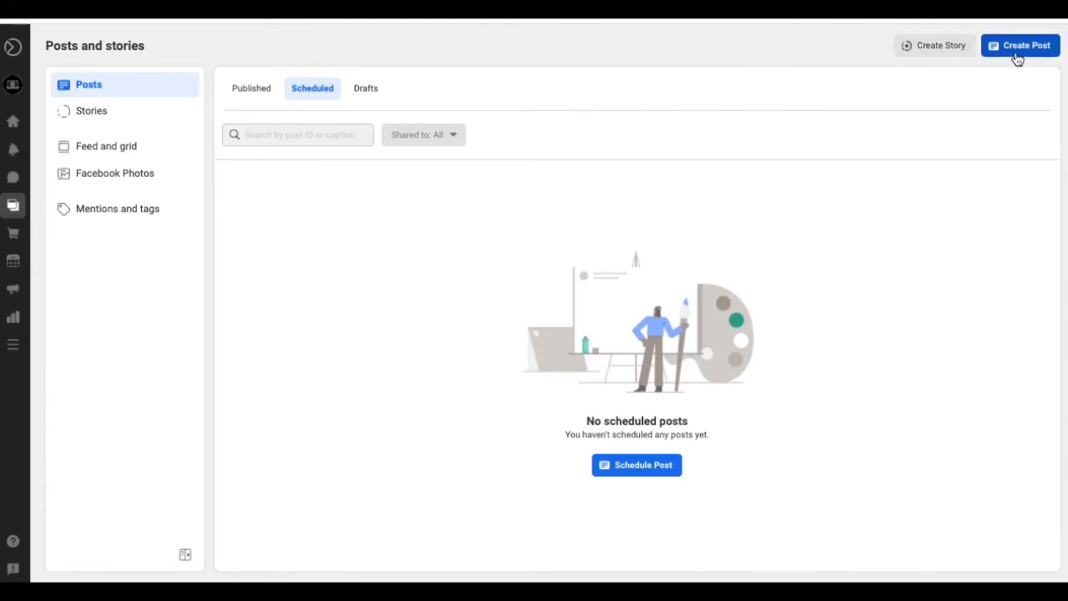
left_click(632, 465)
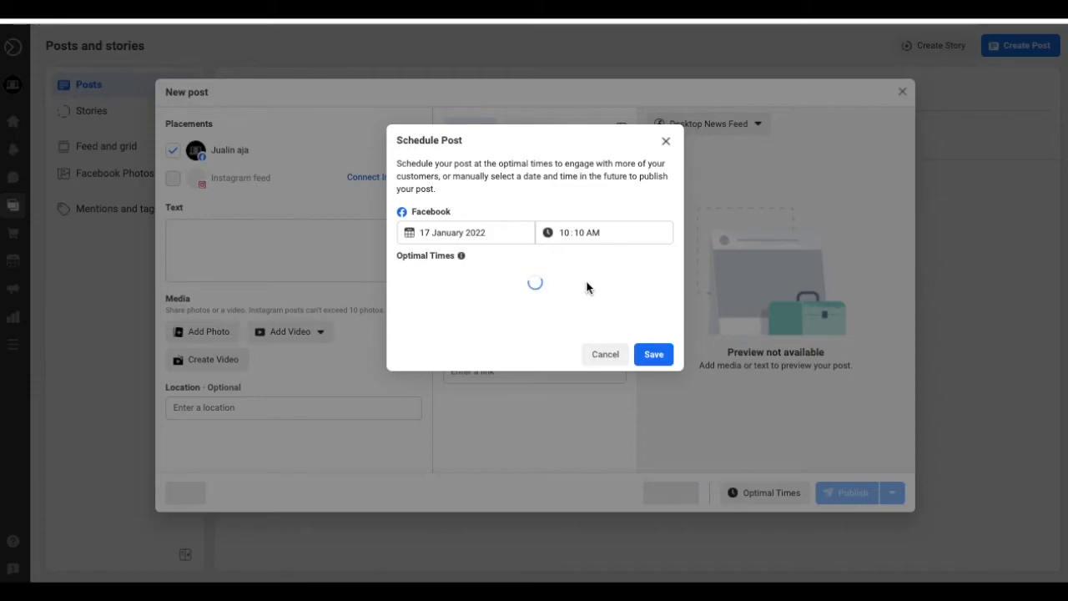
- Set the new post's scheduled publish time to 12:10 PM on 17 January 2022
left_click(570, 237)
type("12")
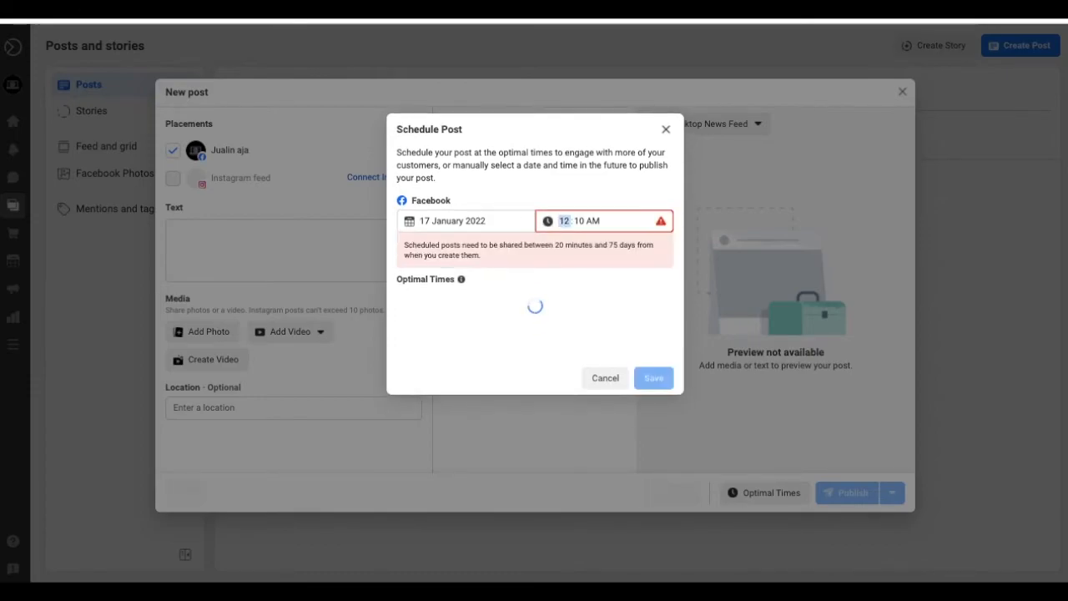
left_click(579, 218)
left_click(590, 220)
type("p")
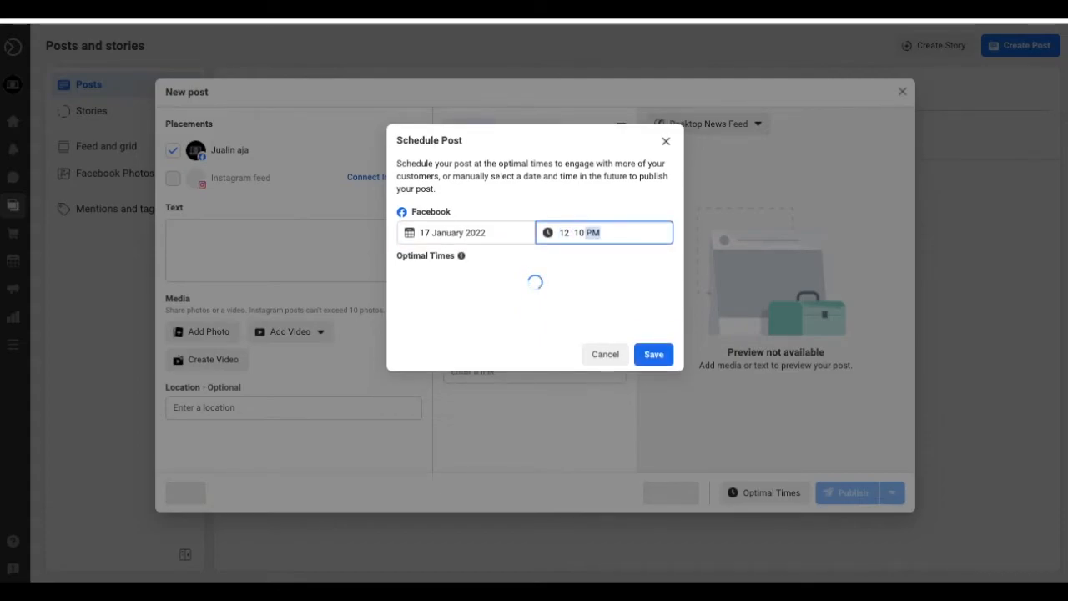
left_click(654, 356)
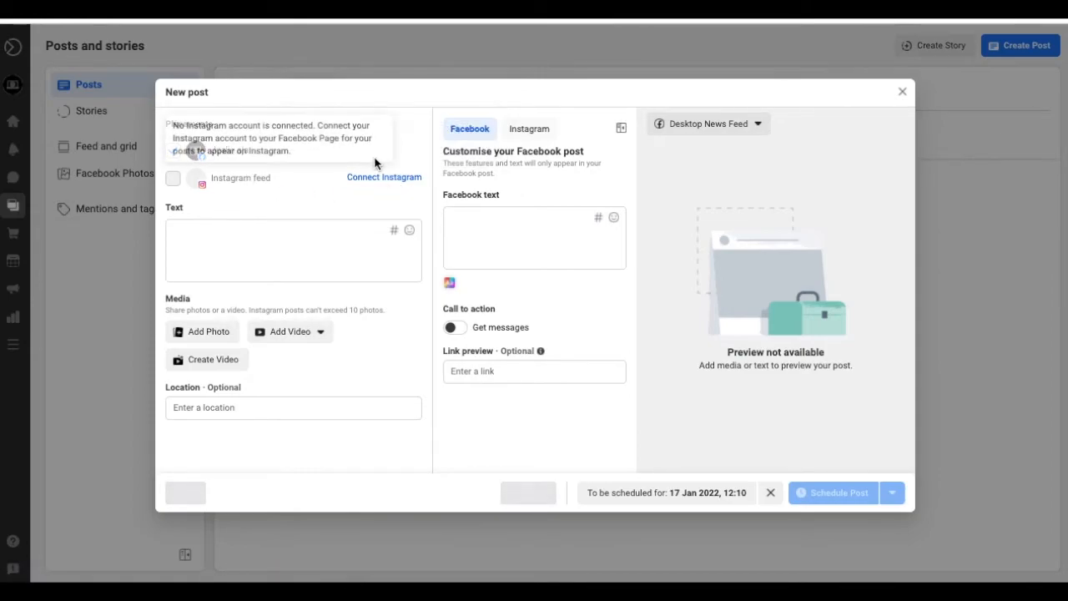
- Write the caption 'Jualan produk Anda di Jualin Aja hanya dengan 50ribu/hari sesuai dengan target pasar Anda', fixing typos
left_click(285, 254)
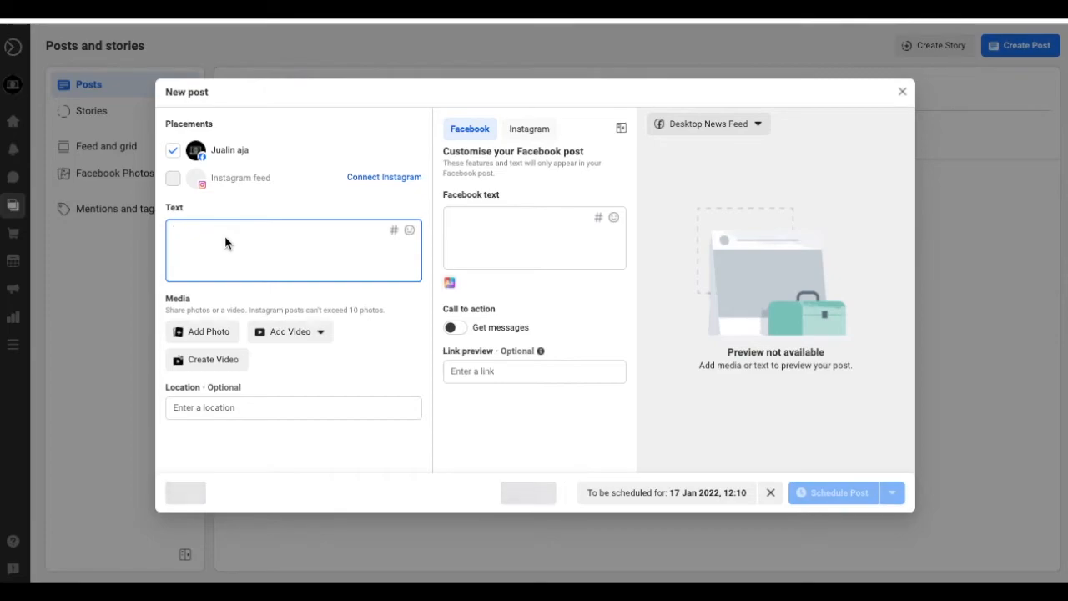
type("J")
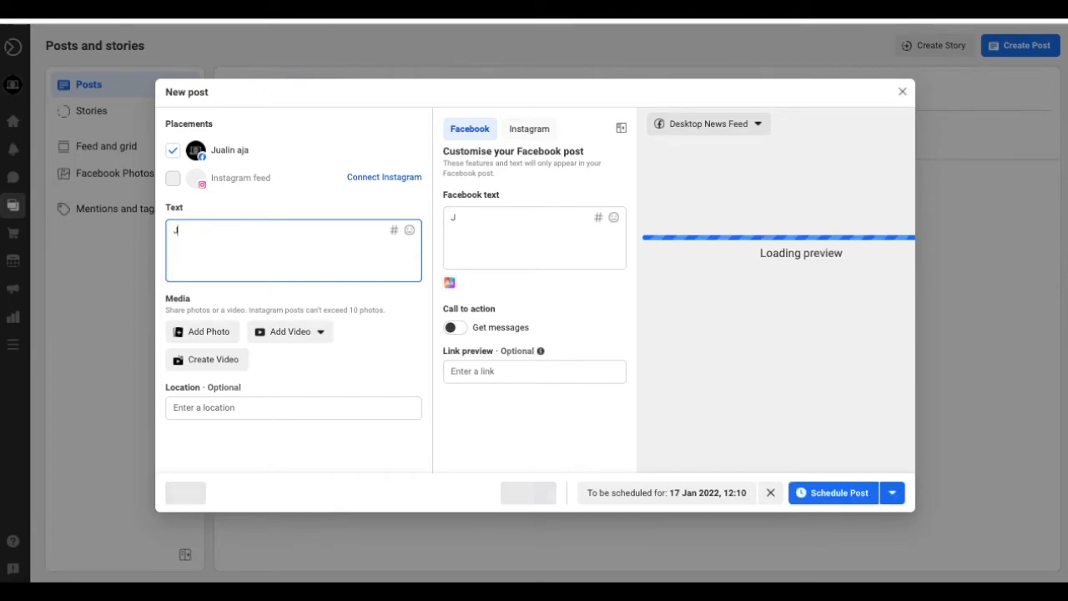
type("ualan p")
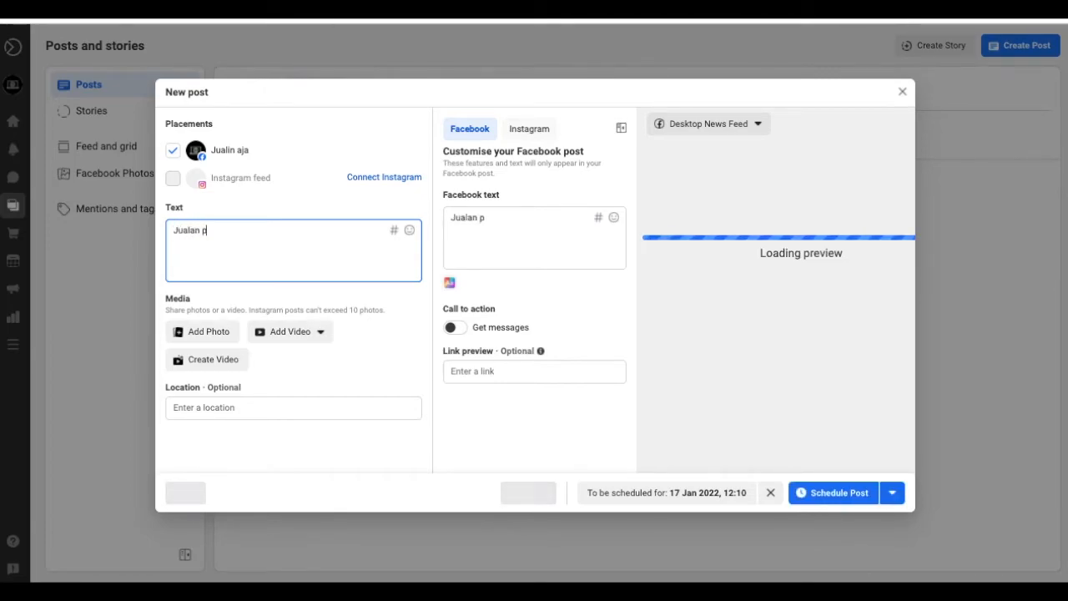
type("roduk aj")
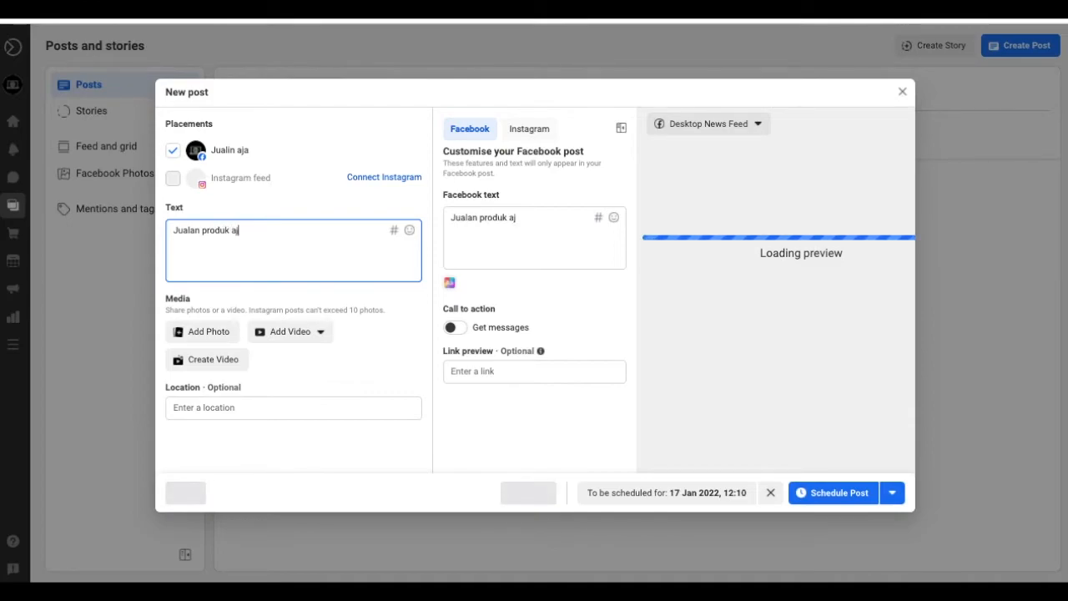
key("BackSpace")
key("BackSpace")
type("Anda")
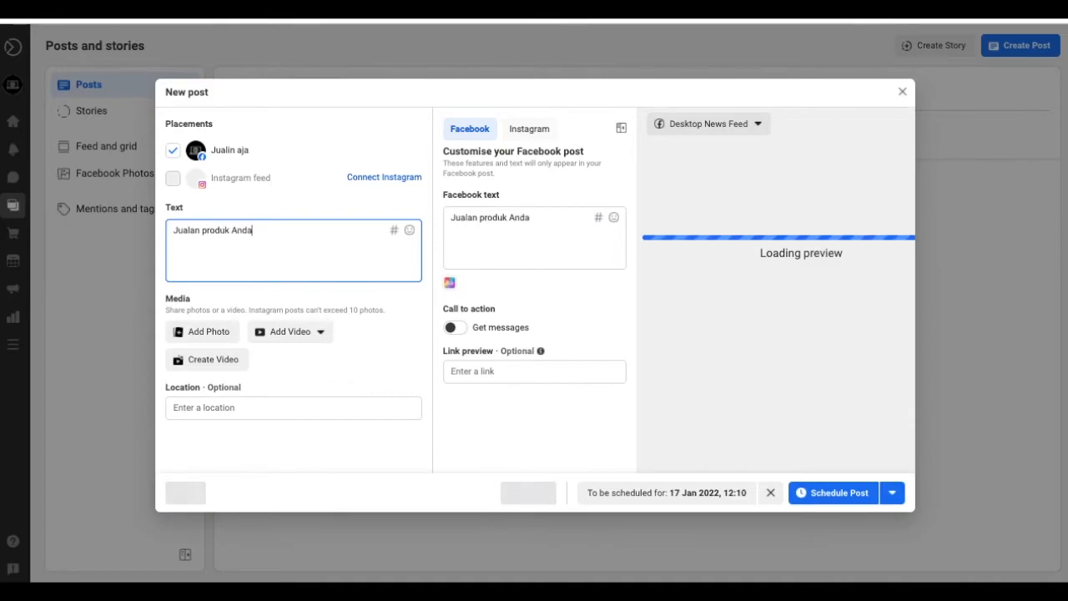
type(" di Jual")
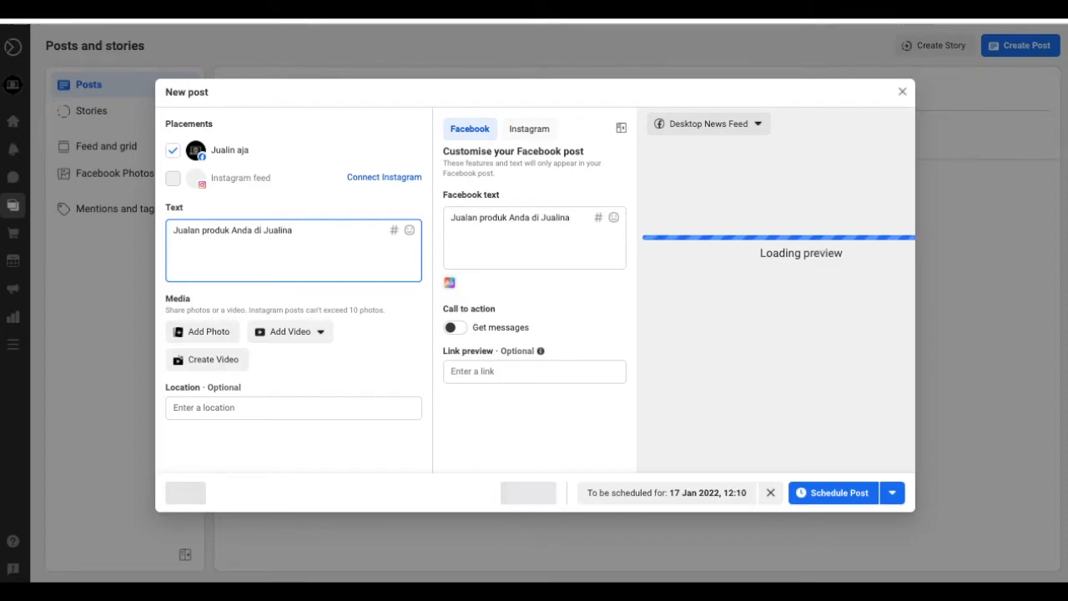
type("in Aja ")
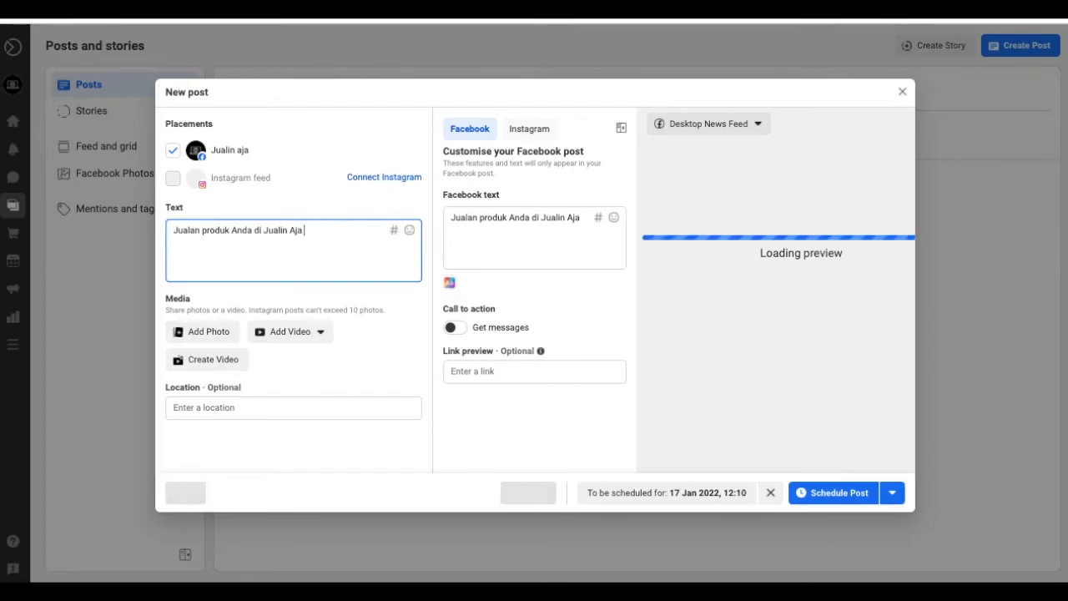
type("hanya ")
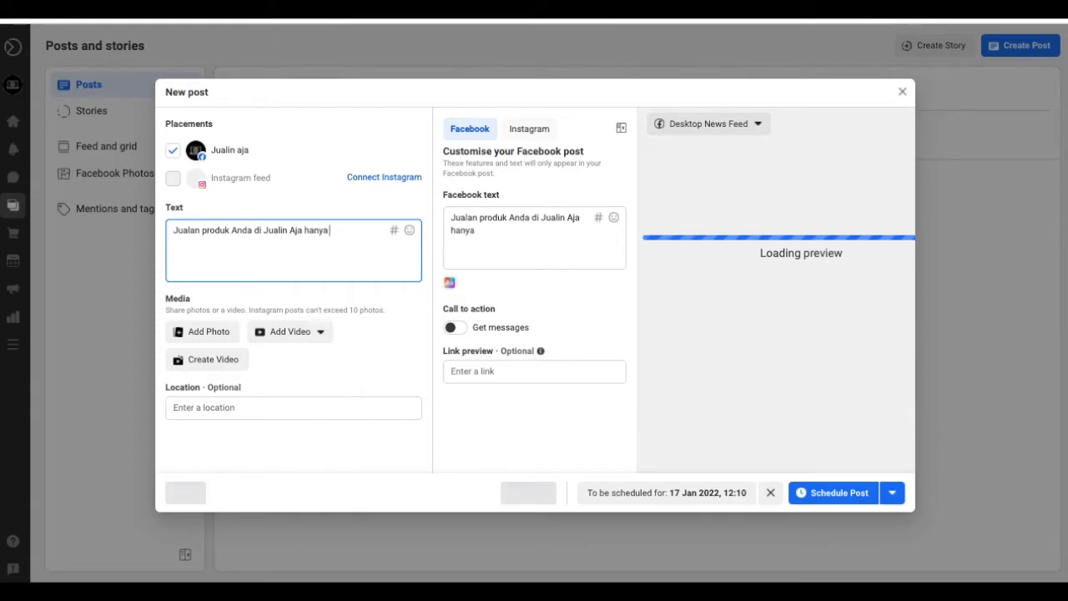
type("dengan ")
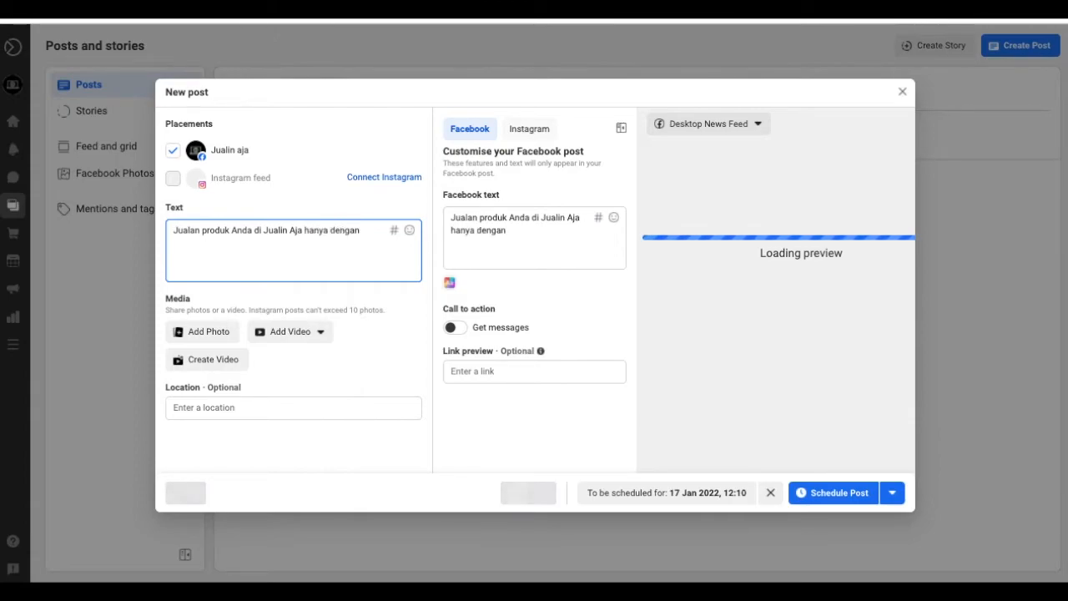
type("5")
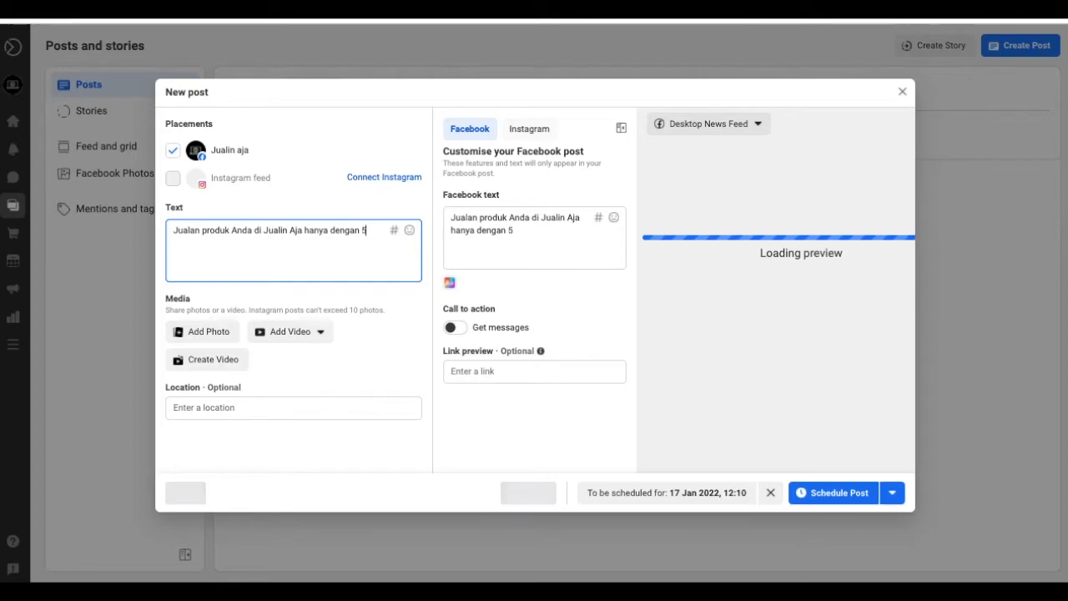
type("0ribu")
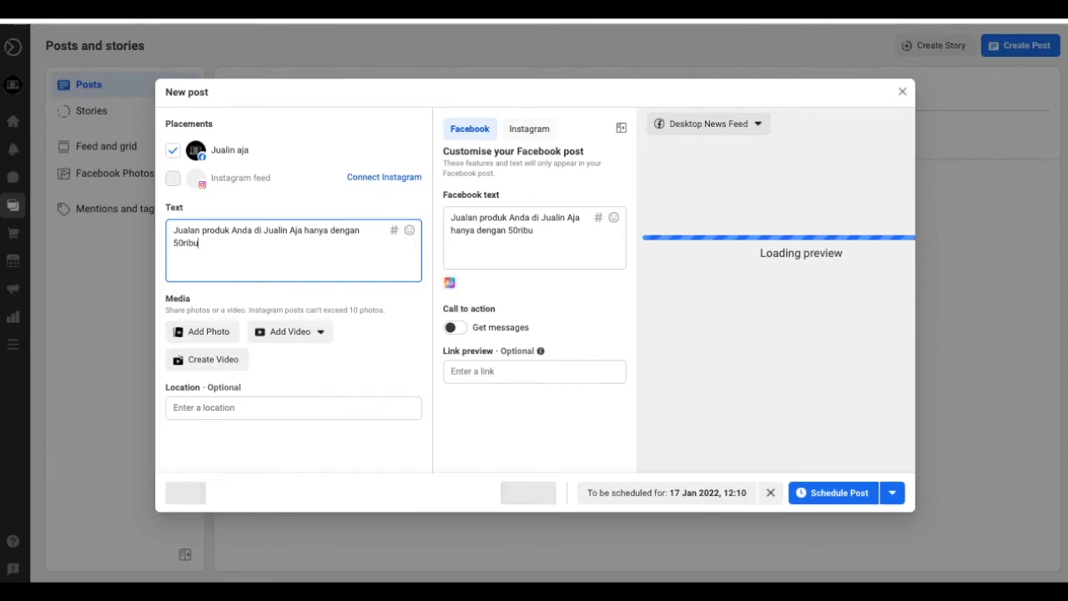
type("/h")
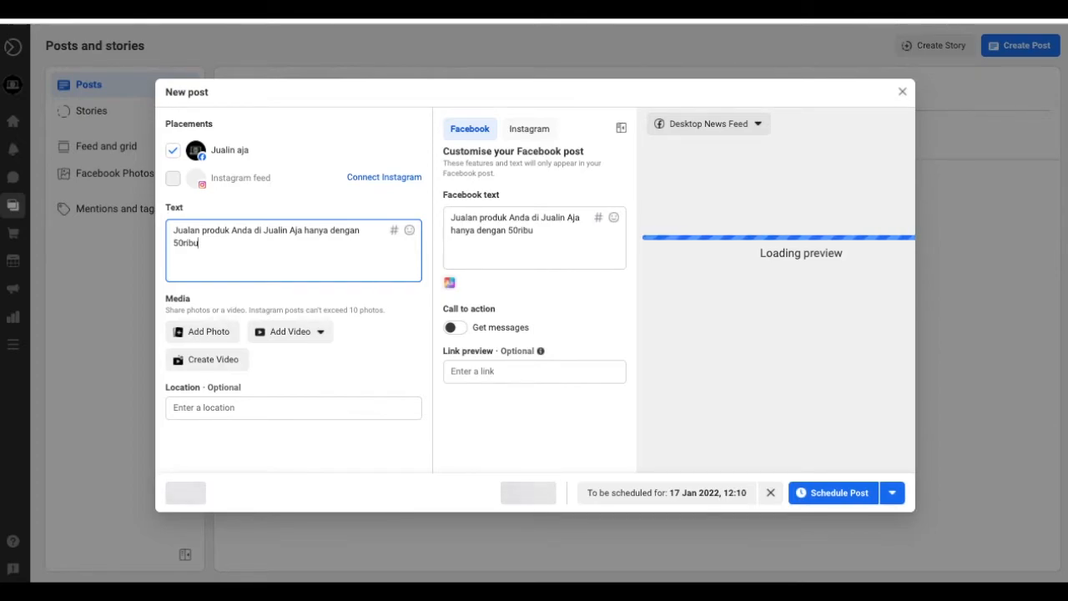
type("a")
key("BackSpace")
type("ha")
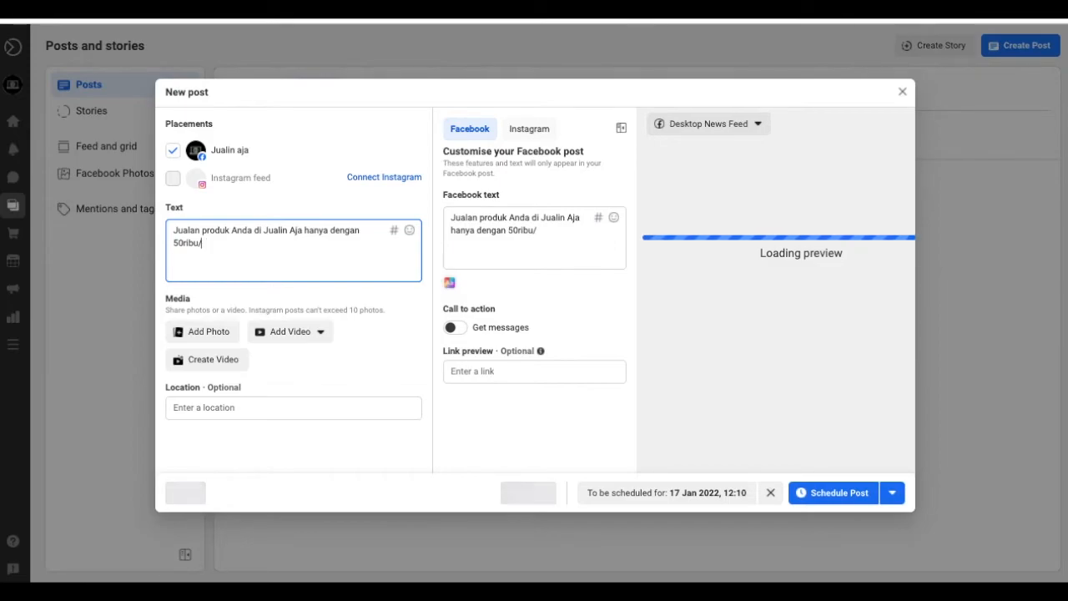
type("ri")
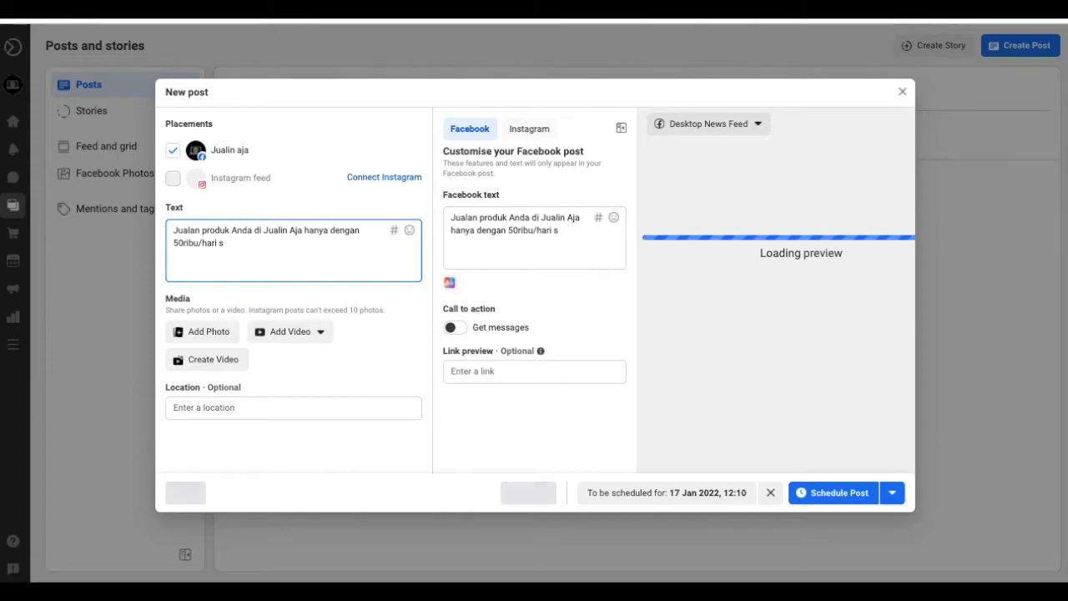
type(" sesuai d")
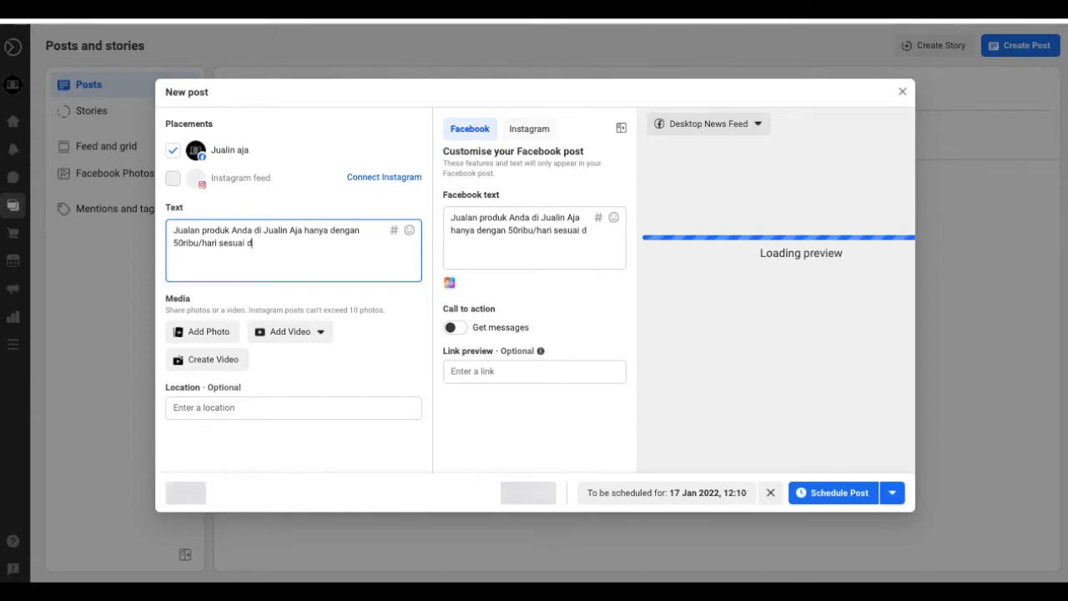
type("engan targ")
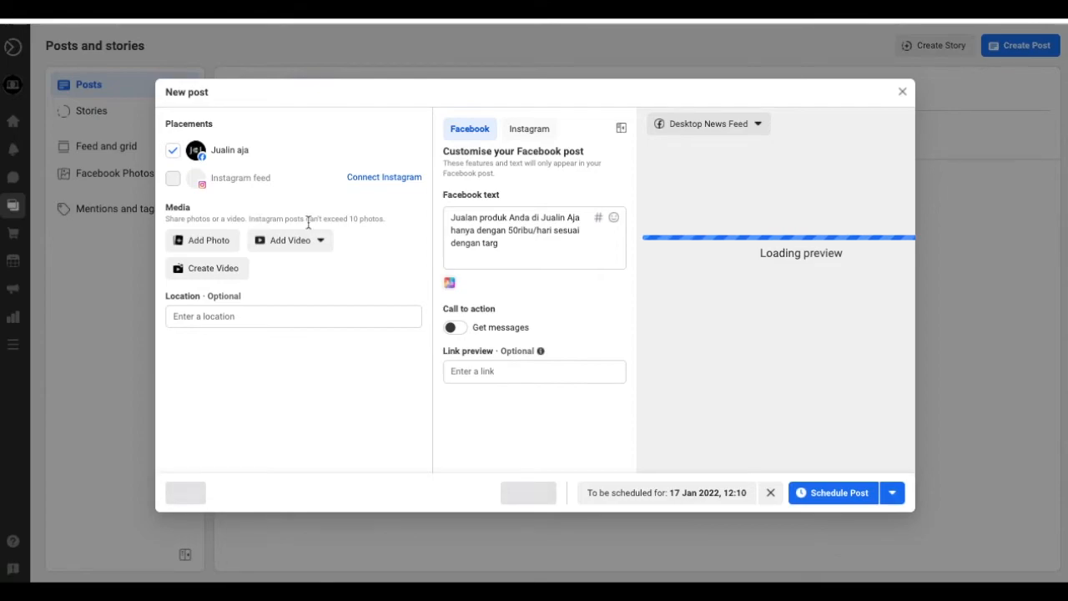
left_click(520, 244)
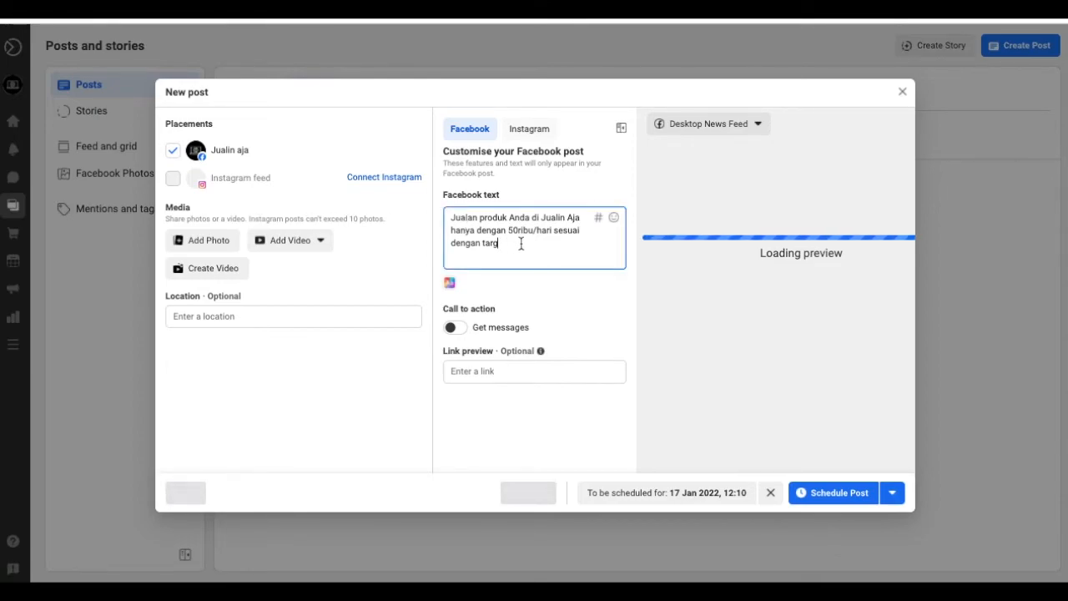
type("et")
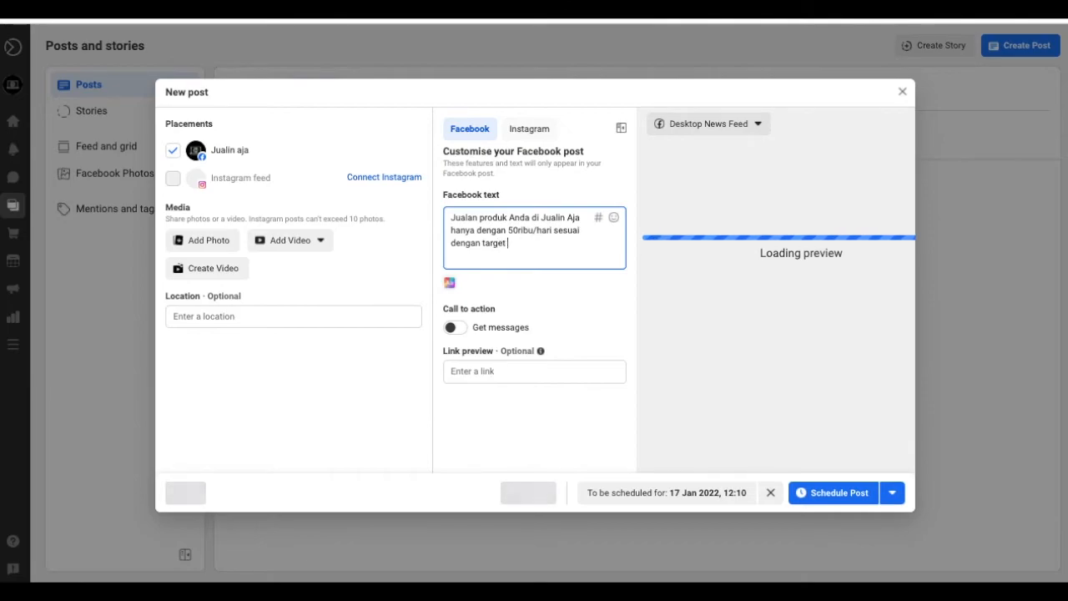
type(" pasa")
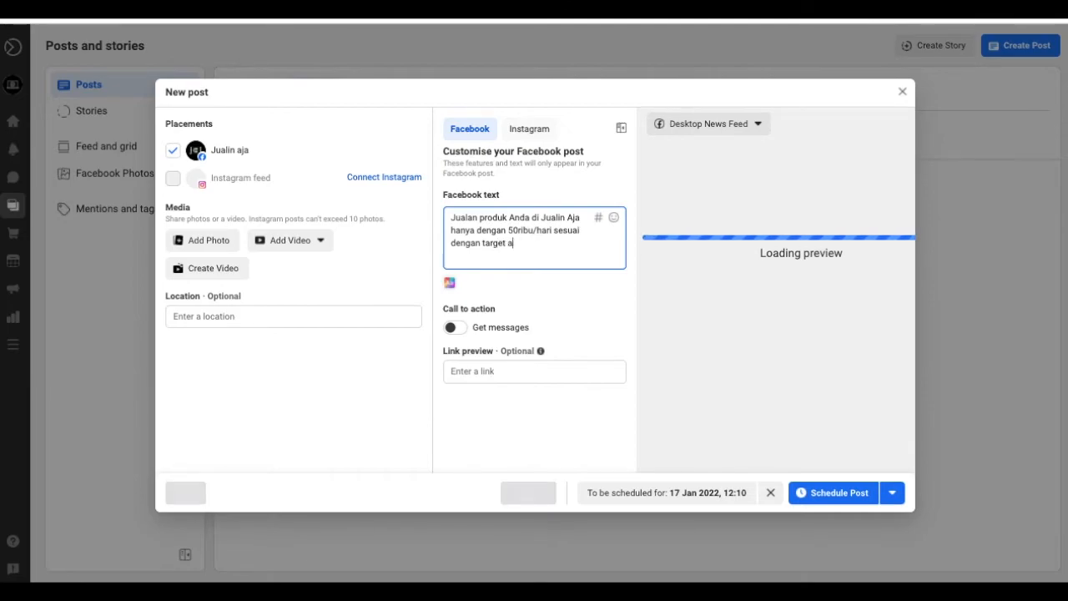
type("r ")
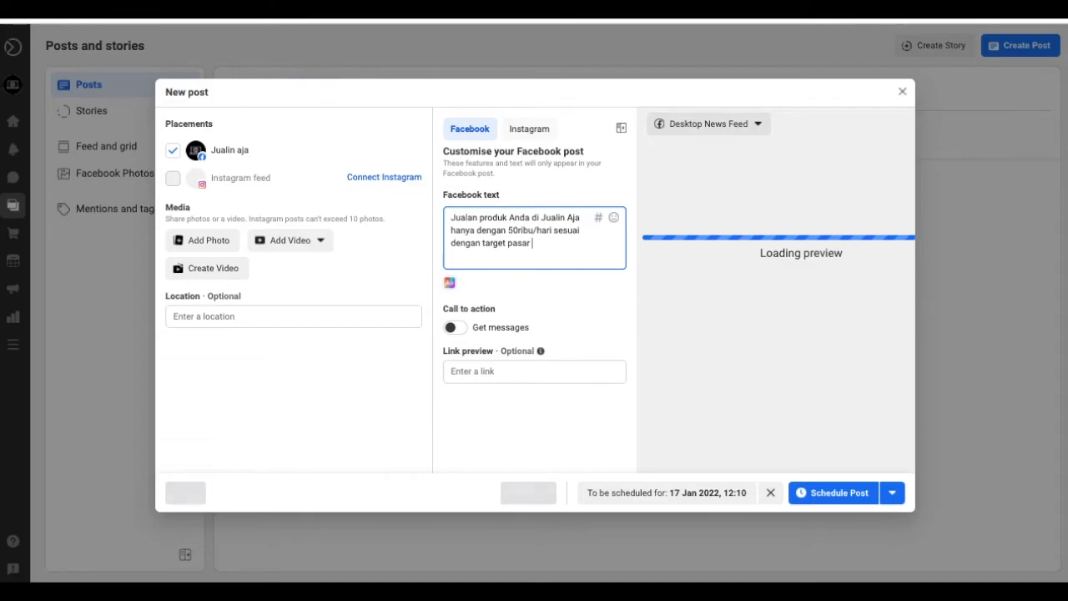
type("Anda")
- Enable the Get messages call to action and schedule the post for 17 Jan 2022, 12:10
left_click(466, 327)
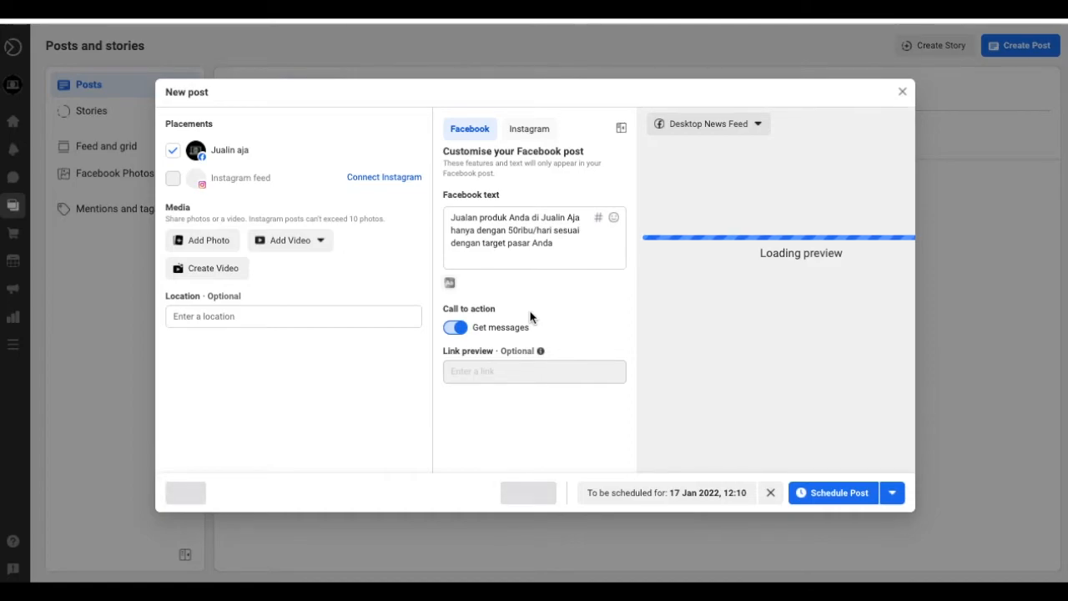
left_click(455, 329)
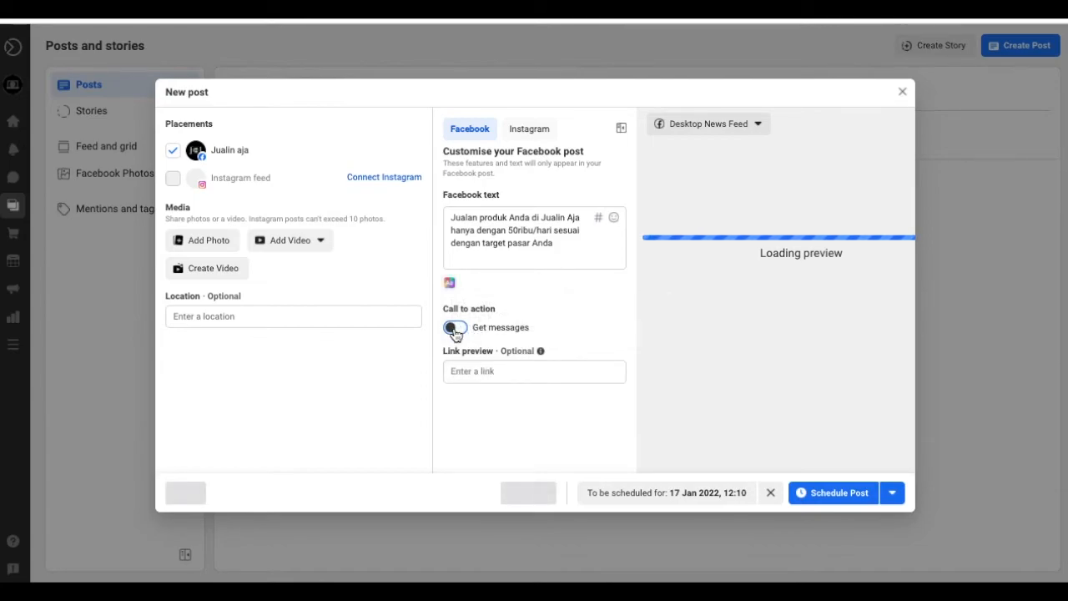
left_click(473, 370)
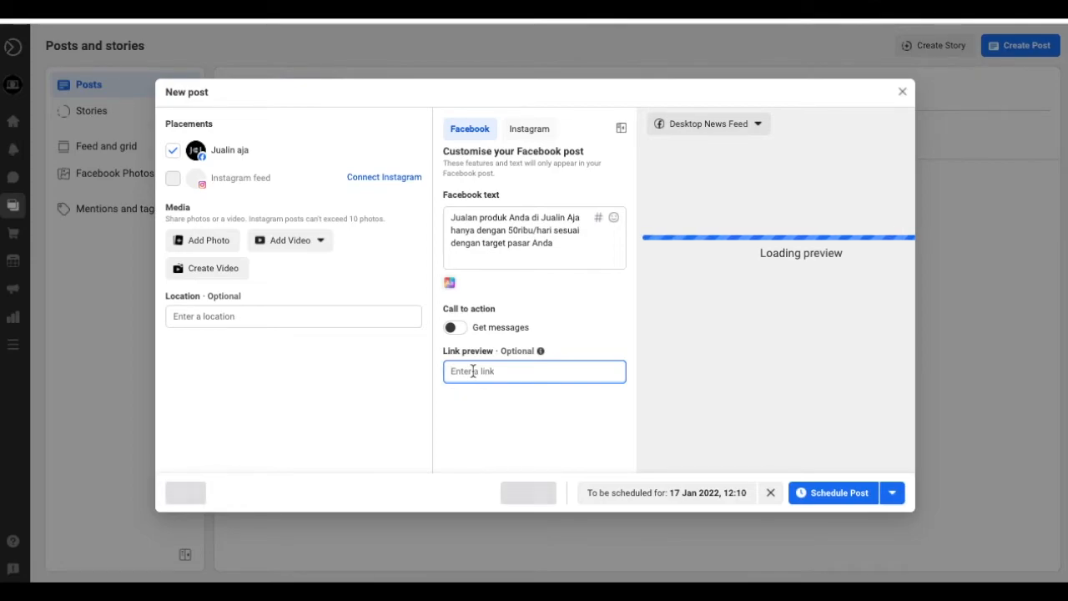
left_click(454, 328)
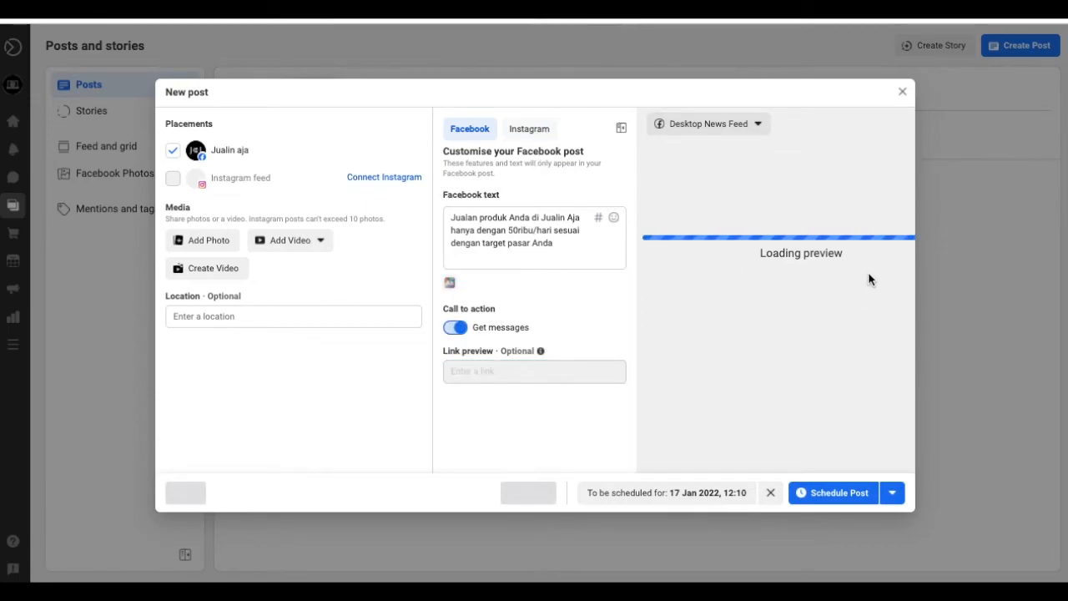
left_click(865, 494)
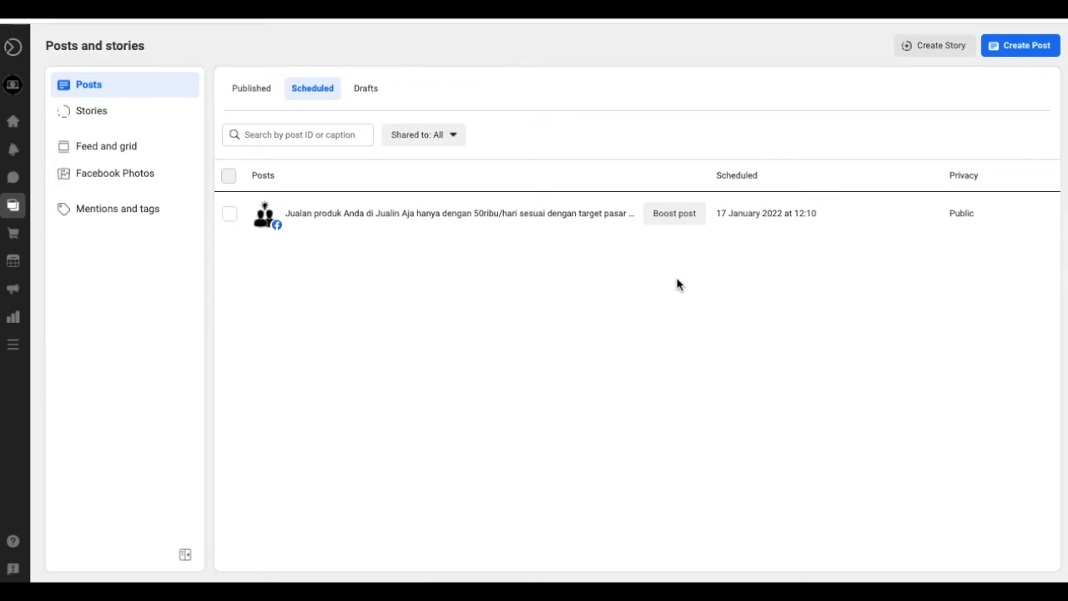
- Go to the page's Stories and view its Scheduled stories
left_click(92, 112)
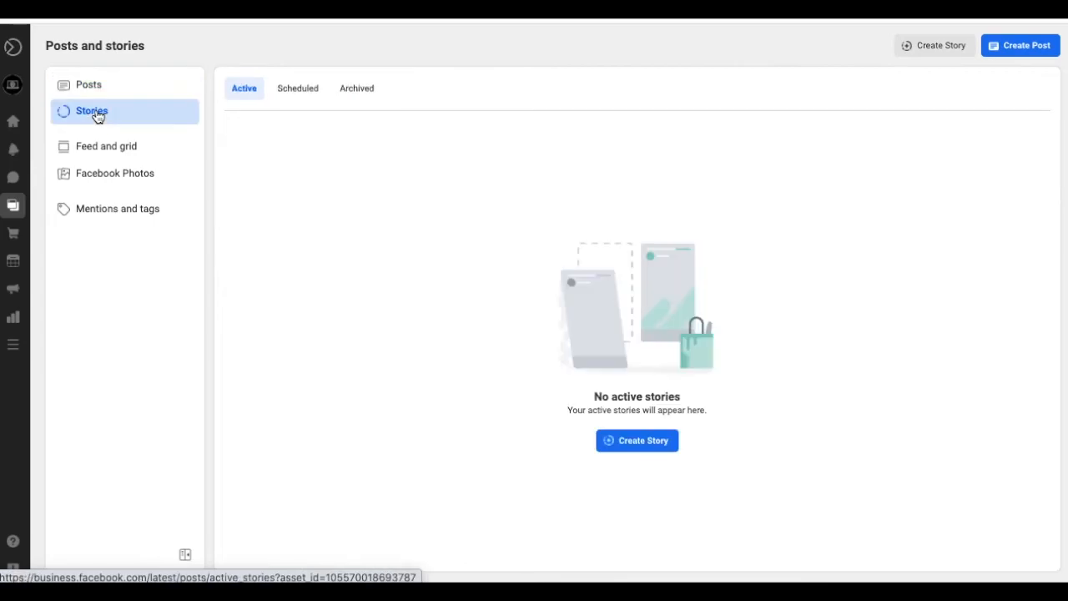
left_click(301, 92)
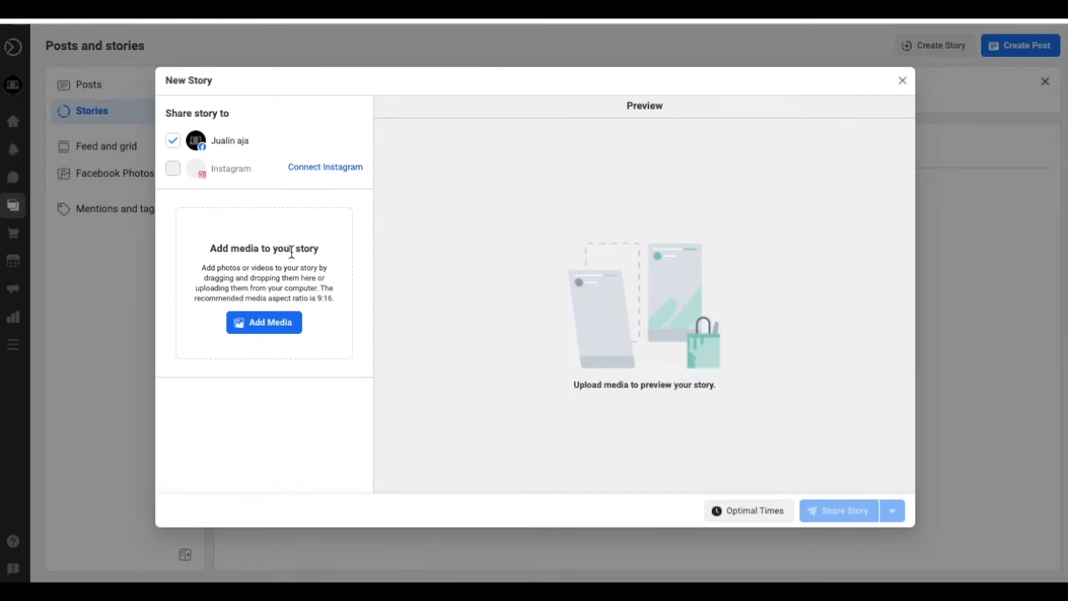
- Preview images in Downloads and upload 564398.png as the story's media
left_click(276, 325)
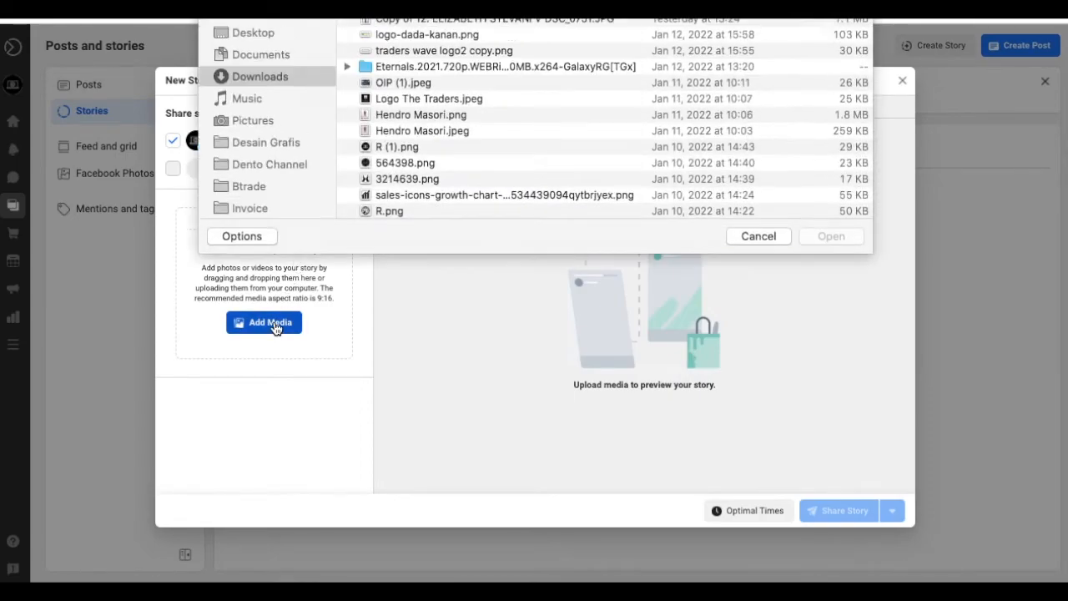
left_click(511, 170)
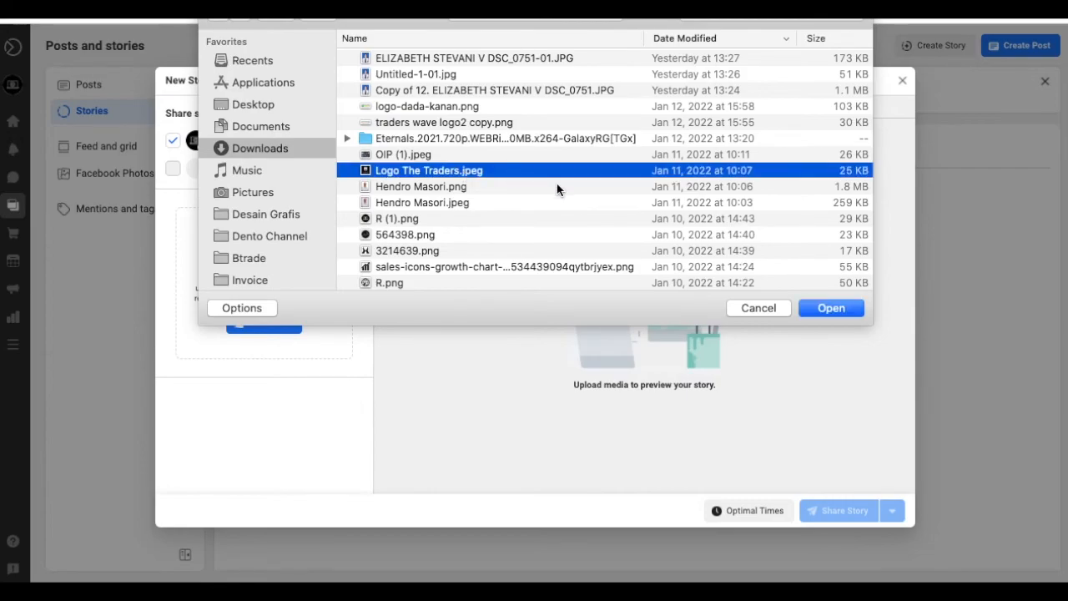
key("space")
key("space")
left_click(430, 237)
key("space")
key("space")
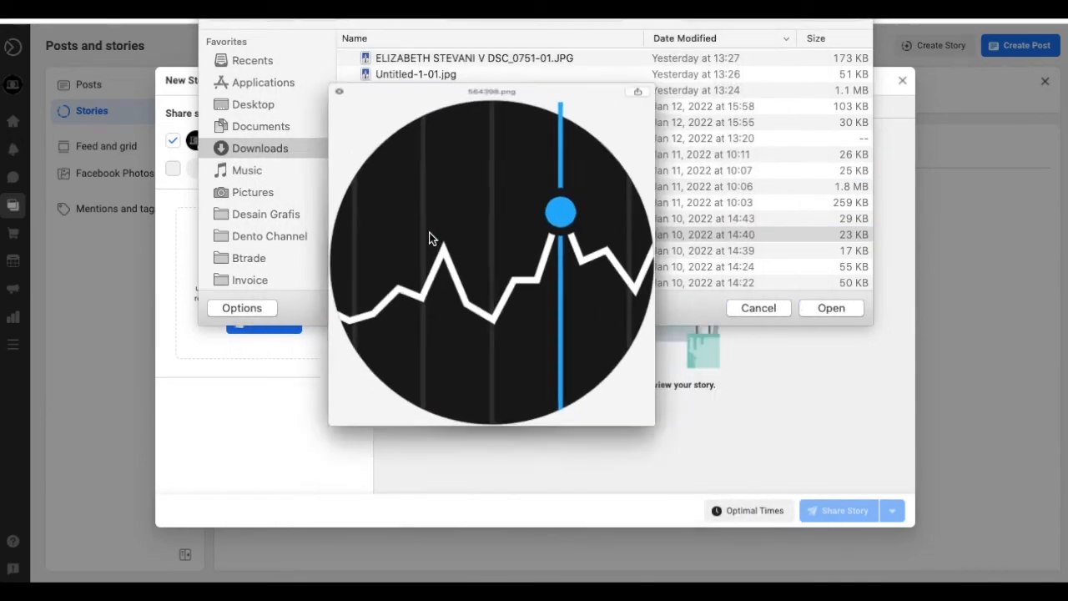
left_click(831, 309)
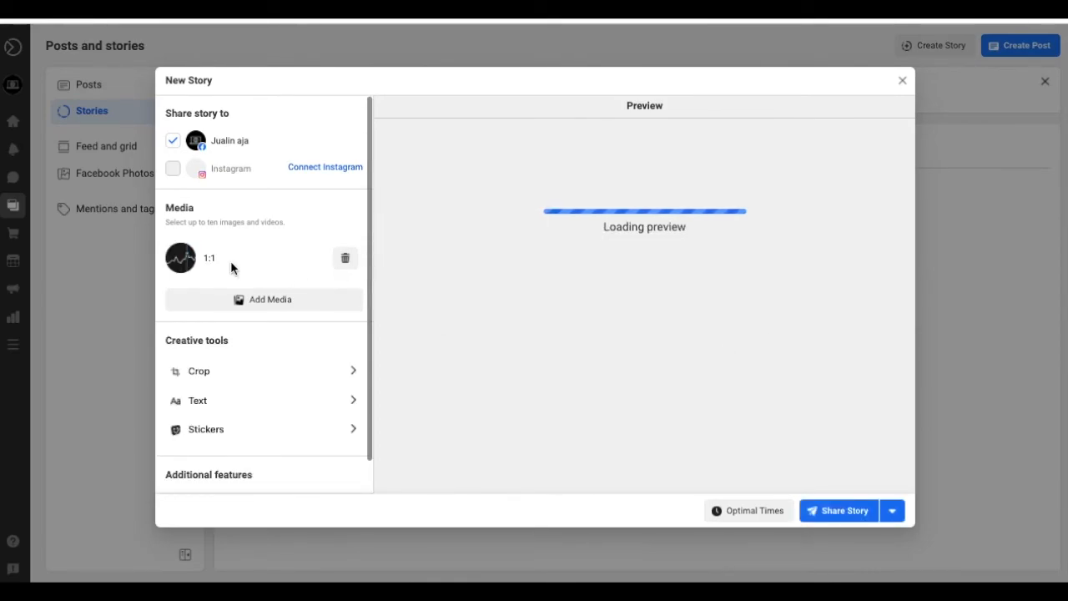
- Try a Square crop, revert the chart to Original, and bring up the story's Text options
scroll(219, 260, "down", 1)
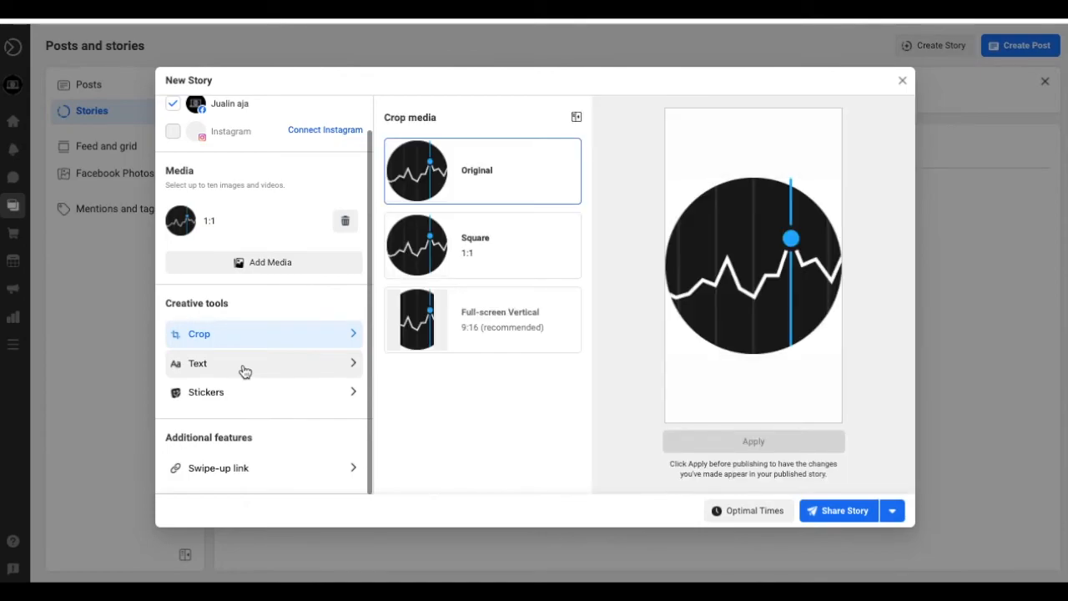
mouse_move(473, 312)
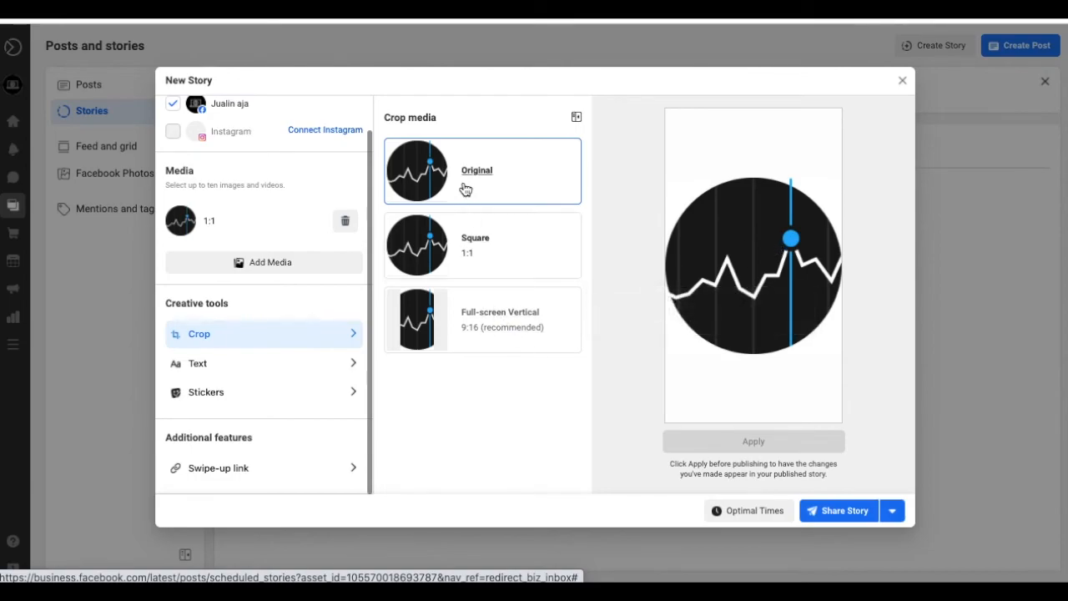
left_click(520, 255)
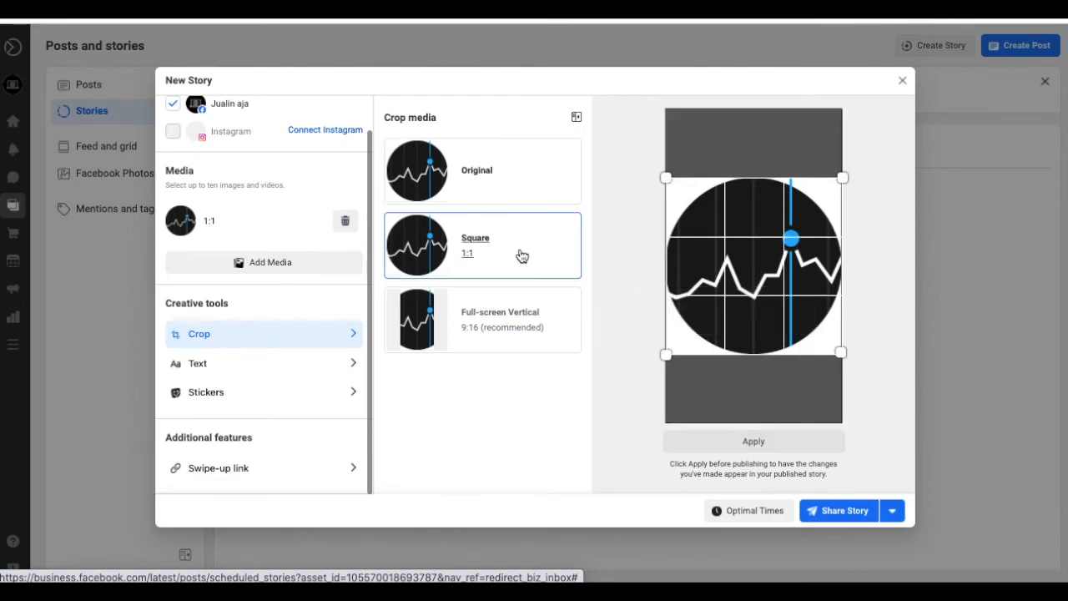
left_click(501, 175)
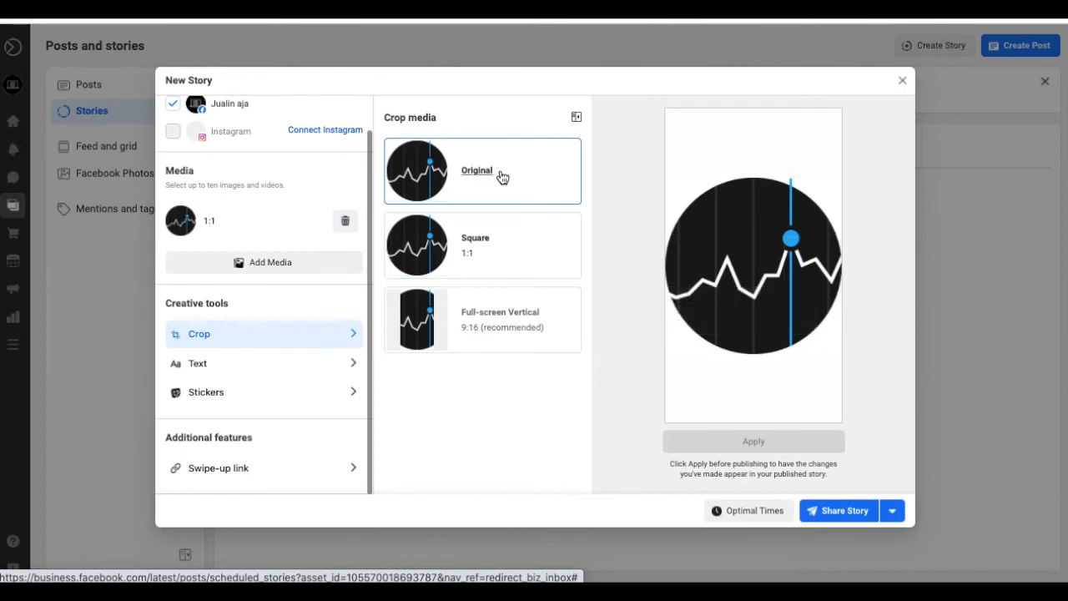
left_click(304, 370)
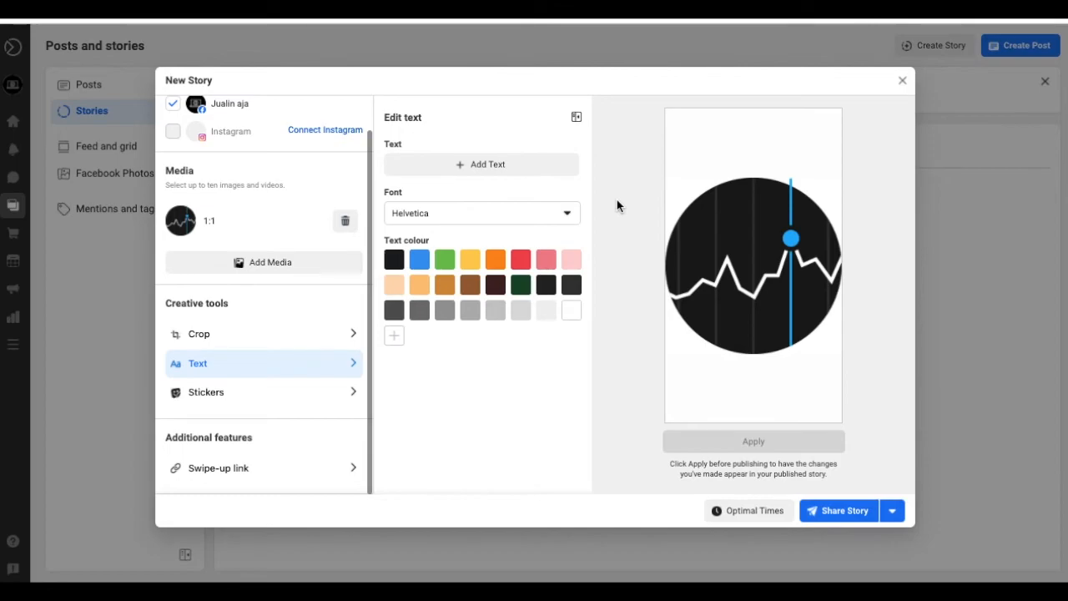
- Add 'trading hari ini' text, enlarge it, colour it orange, and place it above the chart
left_click(494, 165)
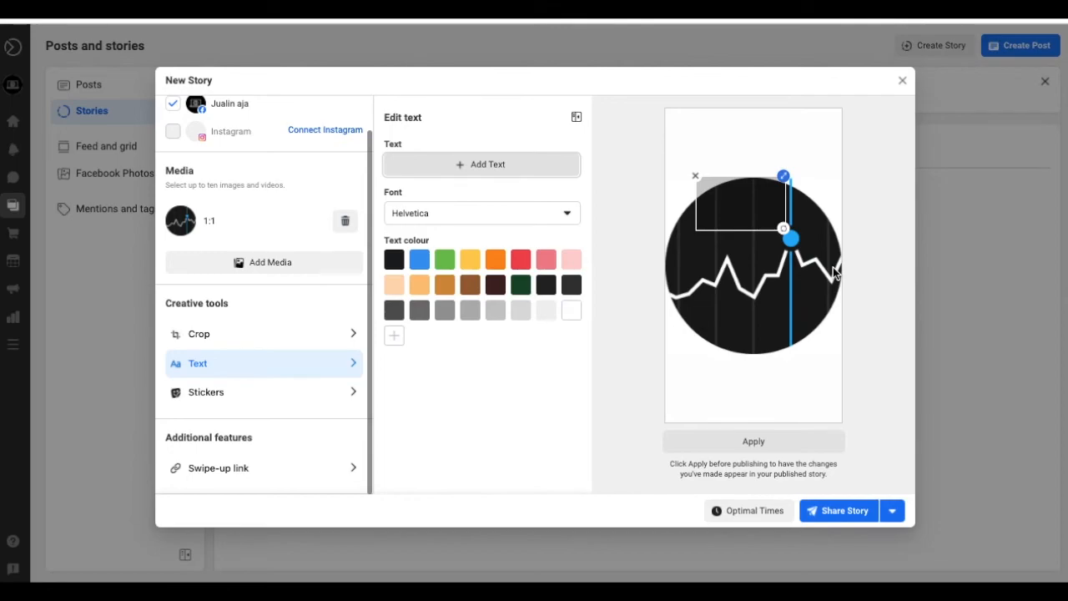
left_click(713, 190)
type("trading hari ini")
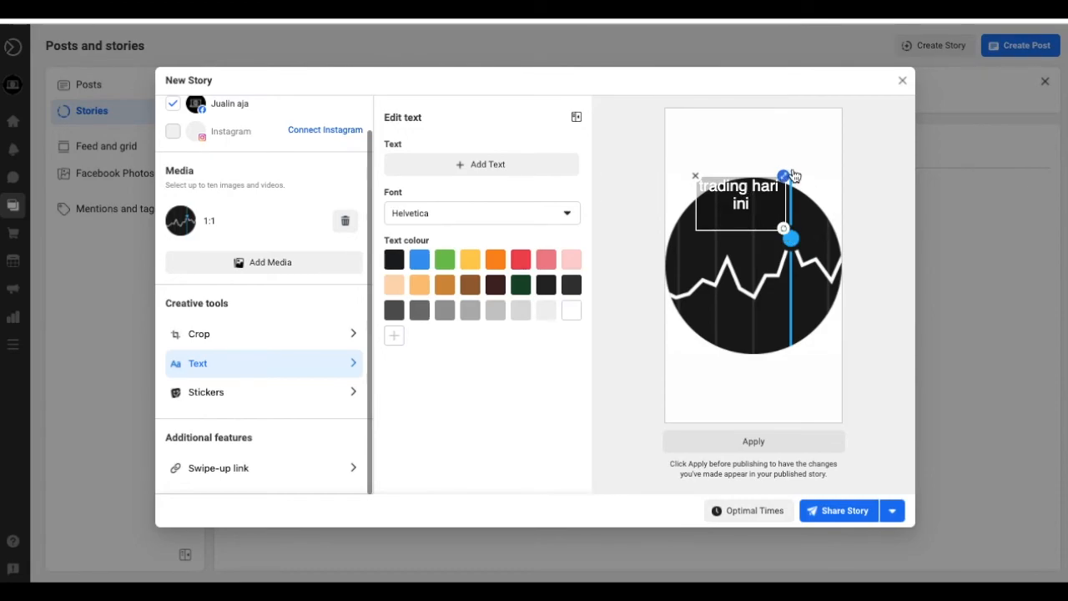
left_click_drag(785, 176, 801, 169)
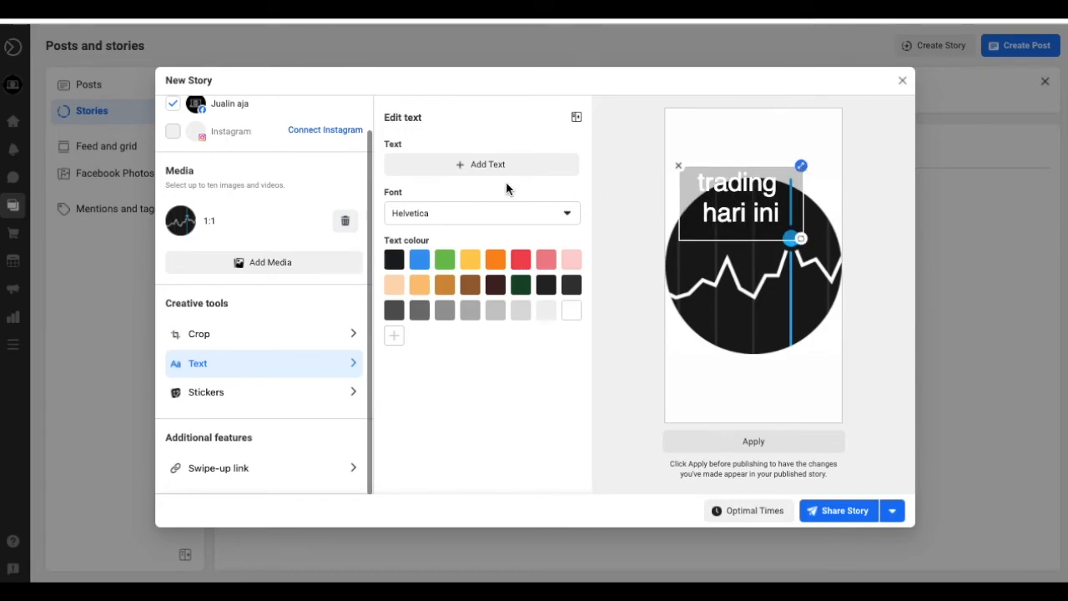
left_click(424, 264)
left_click(496, 264)
left_click_drag(744, 185, 759, 131)
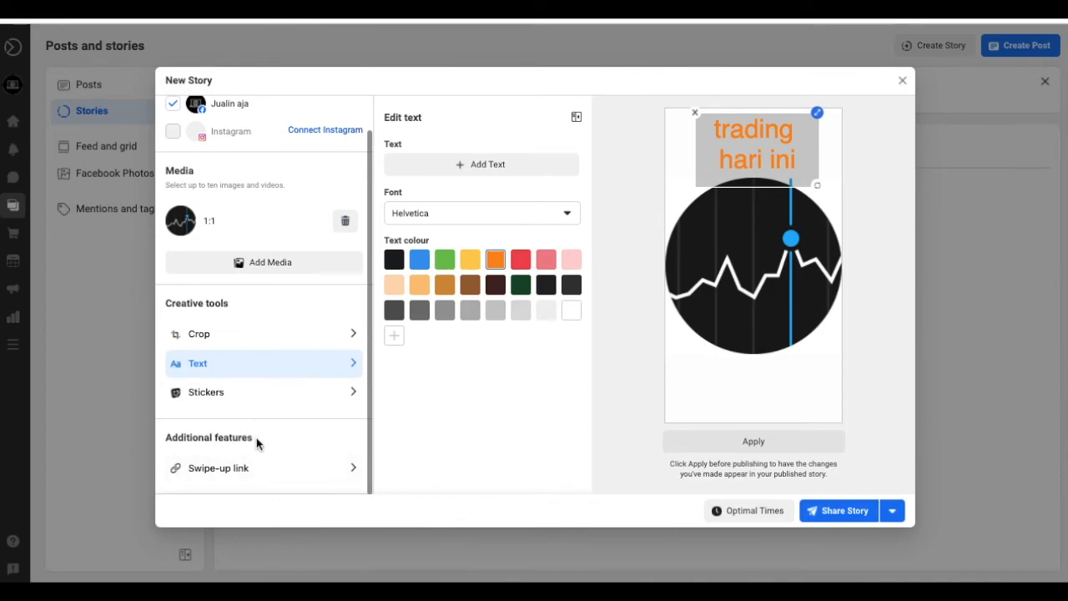
left_click(266, 470)
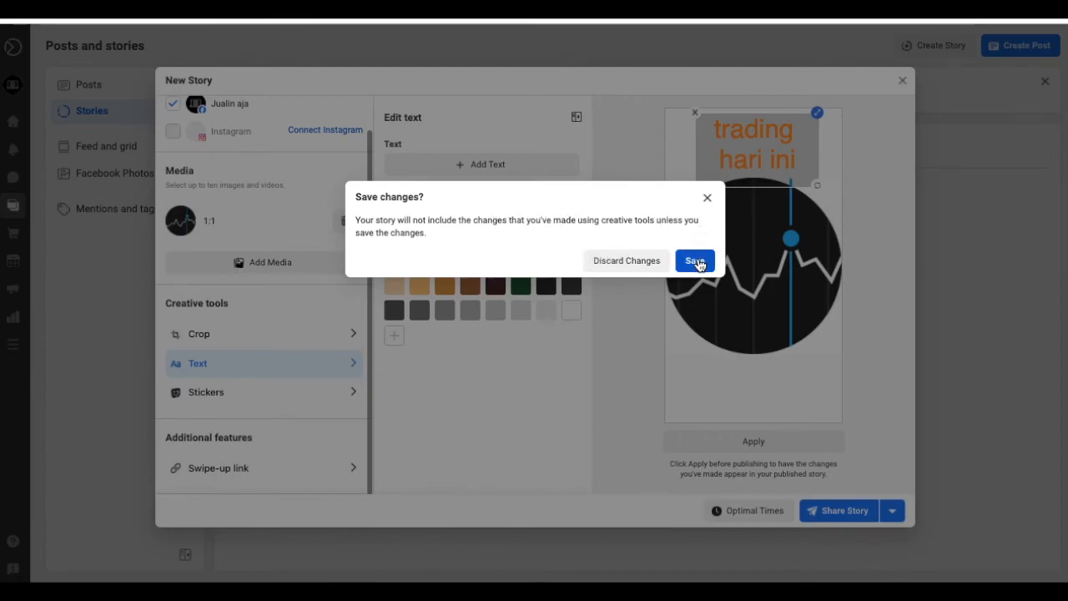
- Save the text edits and schedule the story for 17 January 2022 at 09:42
left_click(693, 262)
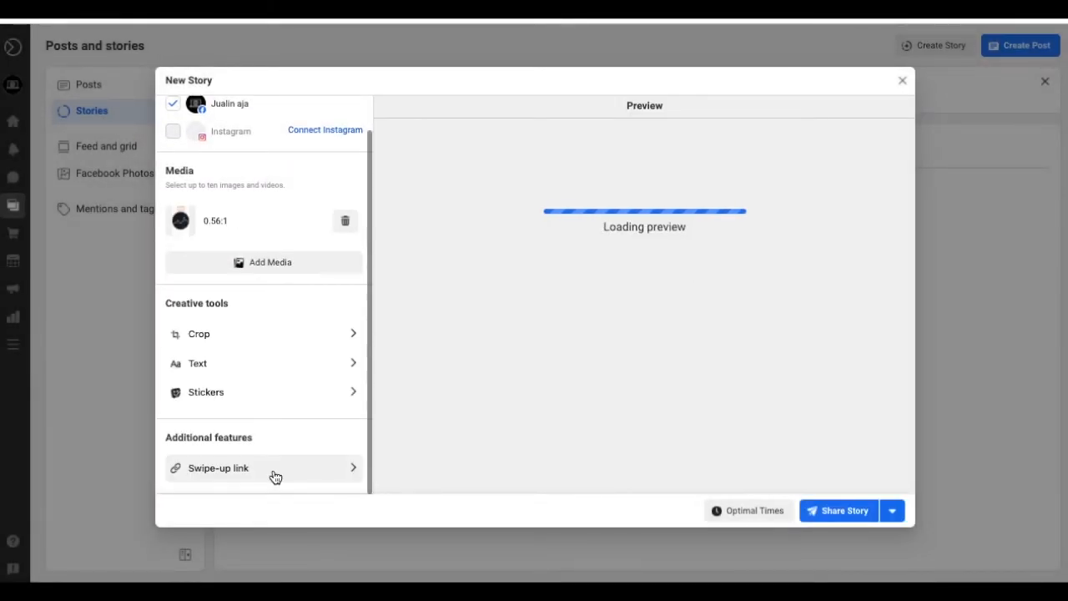
left_click(763, 512)
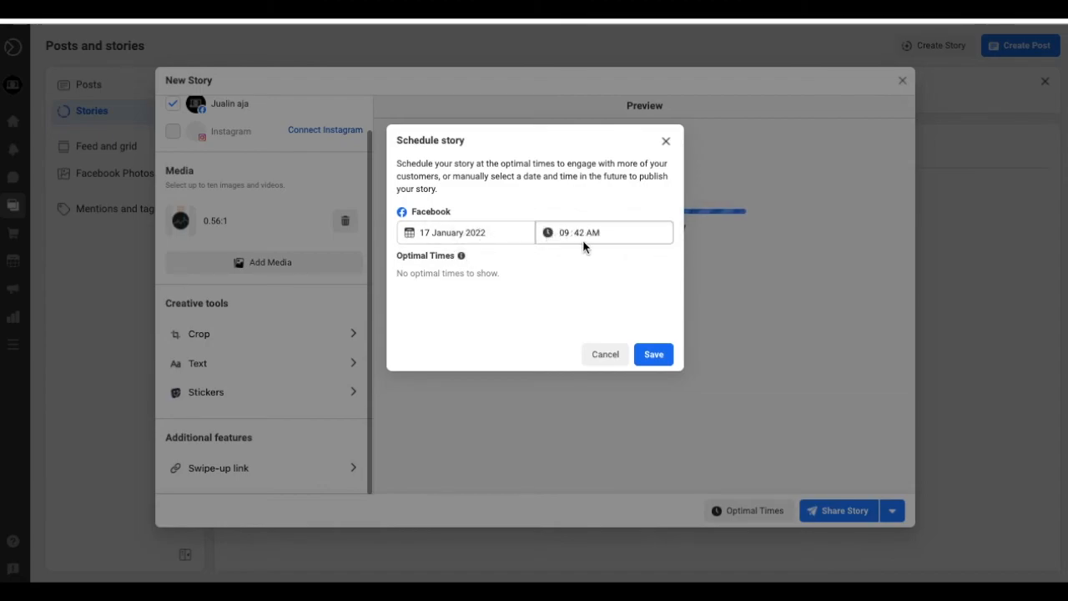
mouse_move(463, 260)
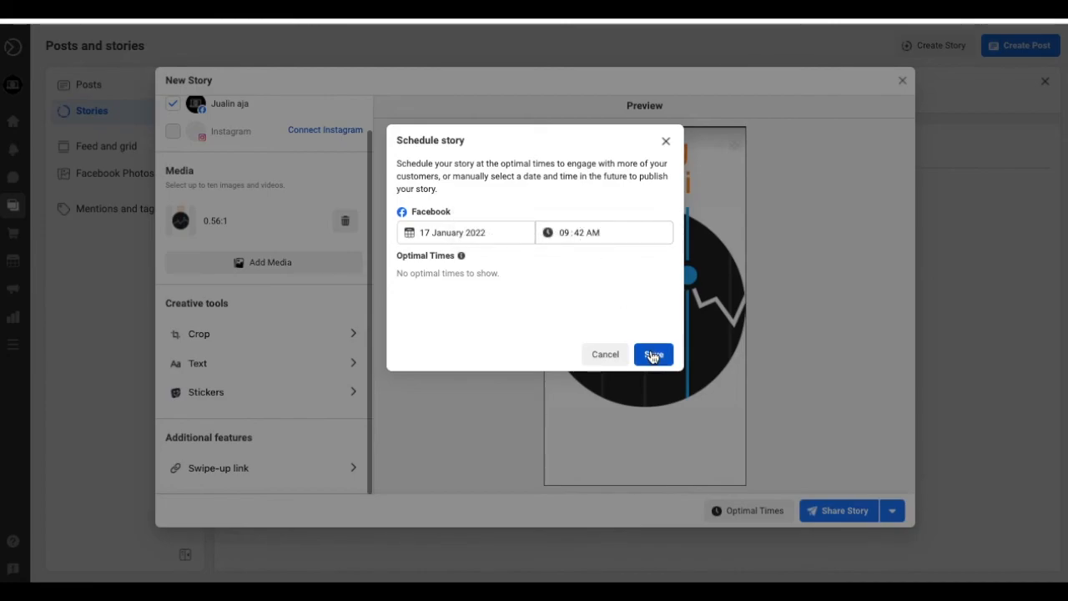
left_click(656, 355)
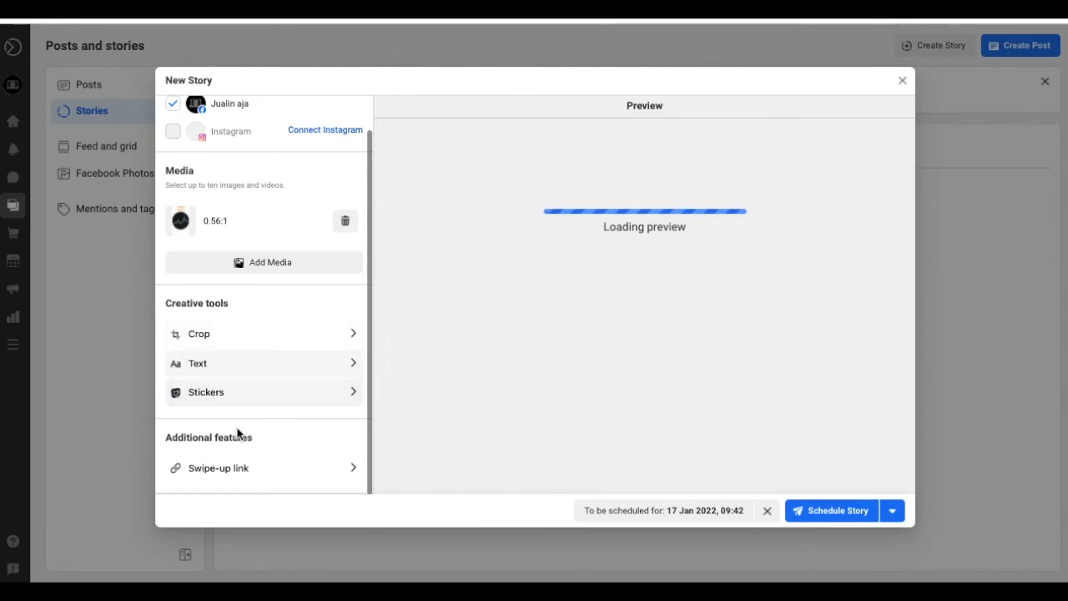
scroll(239, 434, "up", 1)
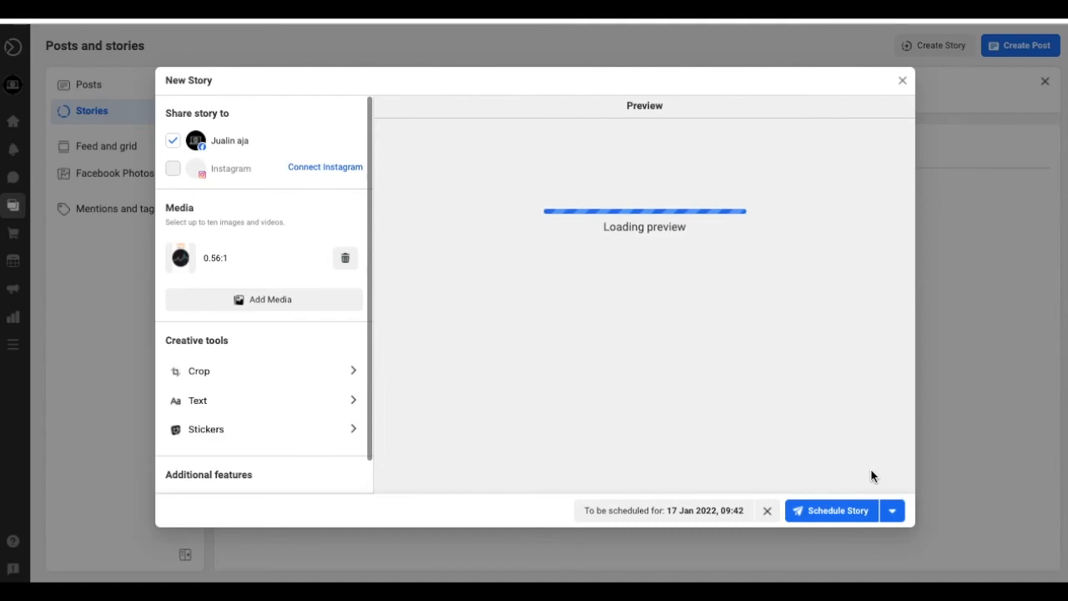
left_click(864, 508)
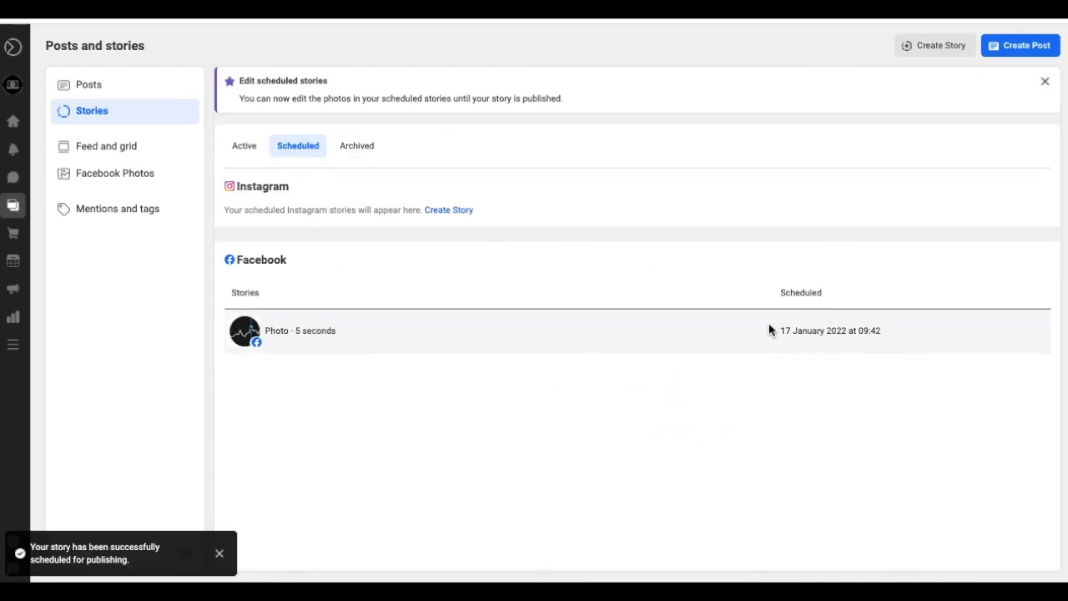
- Browse Feed and grid, Facebook Photos, and Mentions and tags, ending on Published posts
left_click(131, 153)
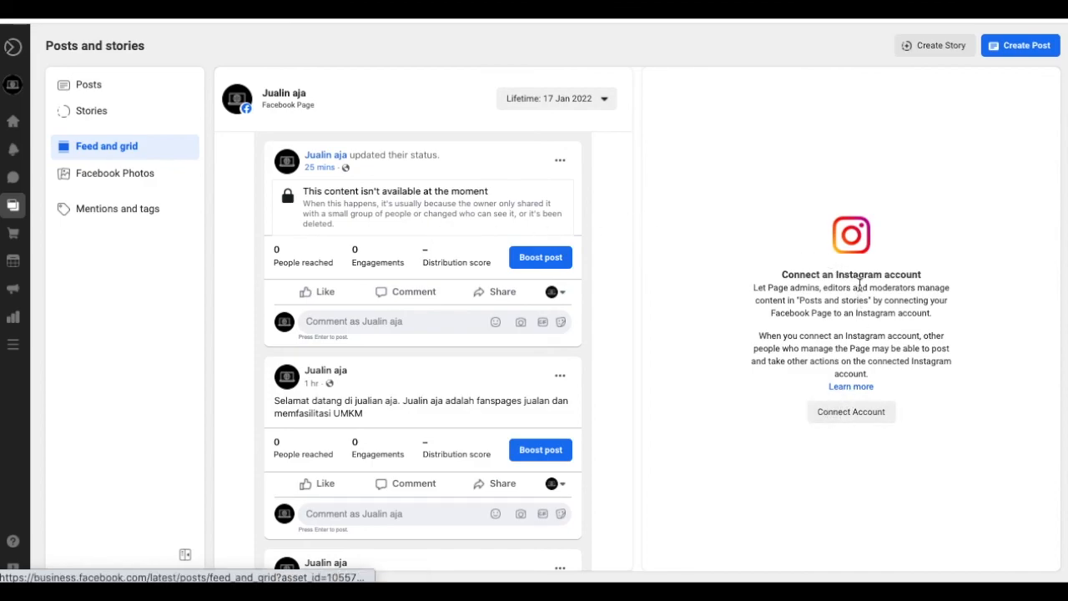
left_click(138, 177)
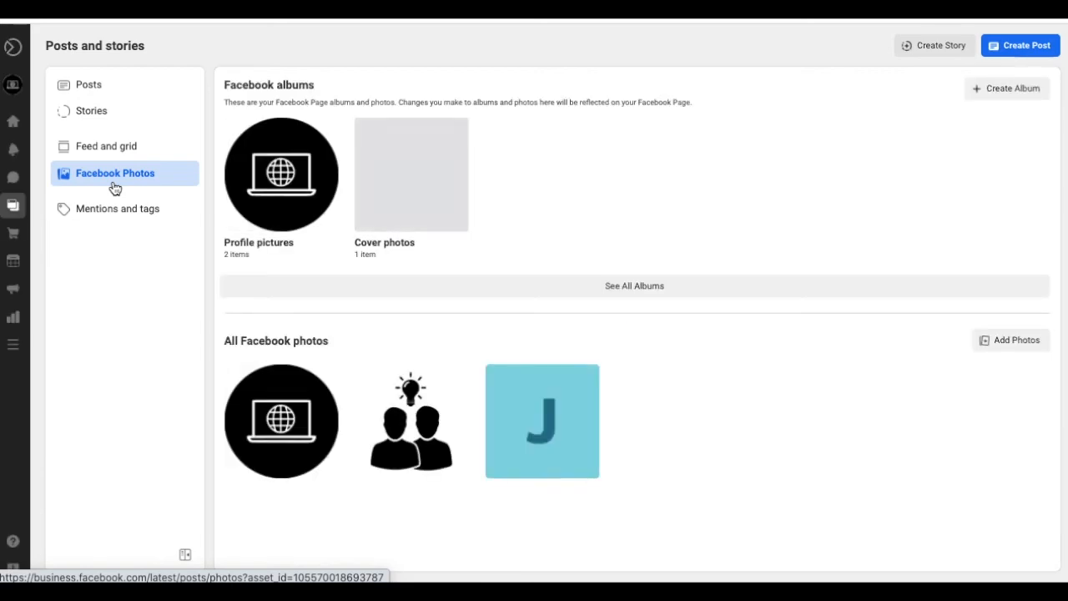
left_click(119, 208)
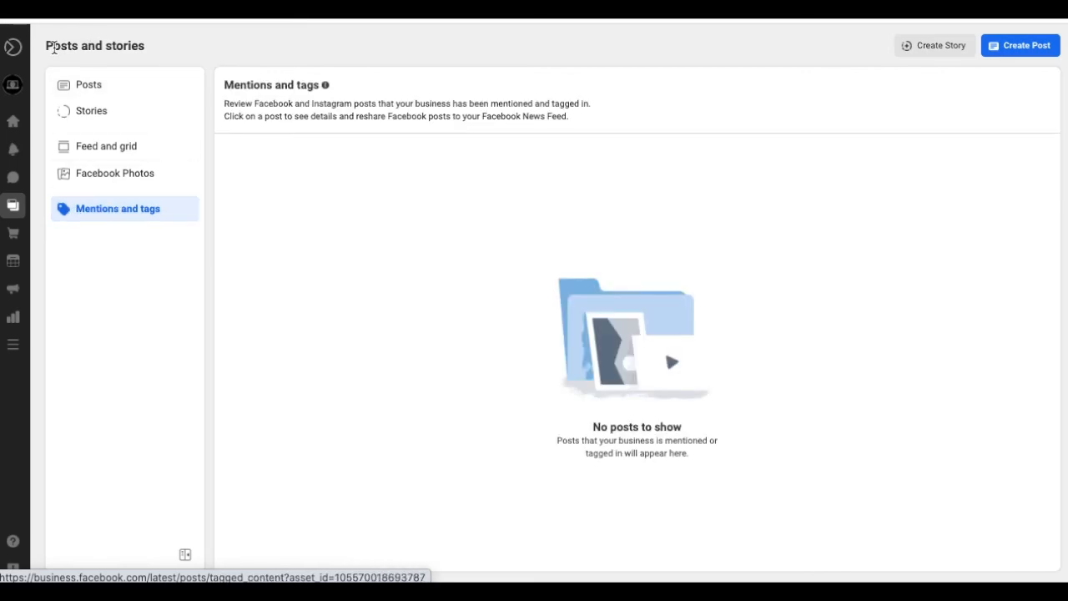
left_click(13, 205)
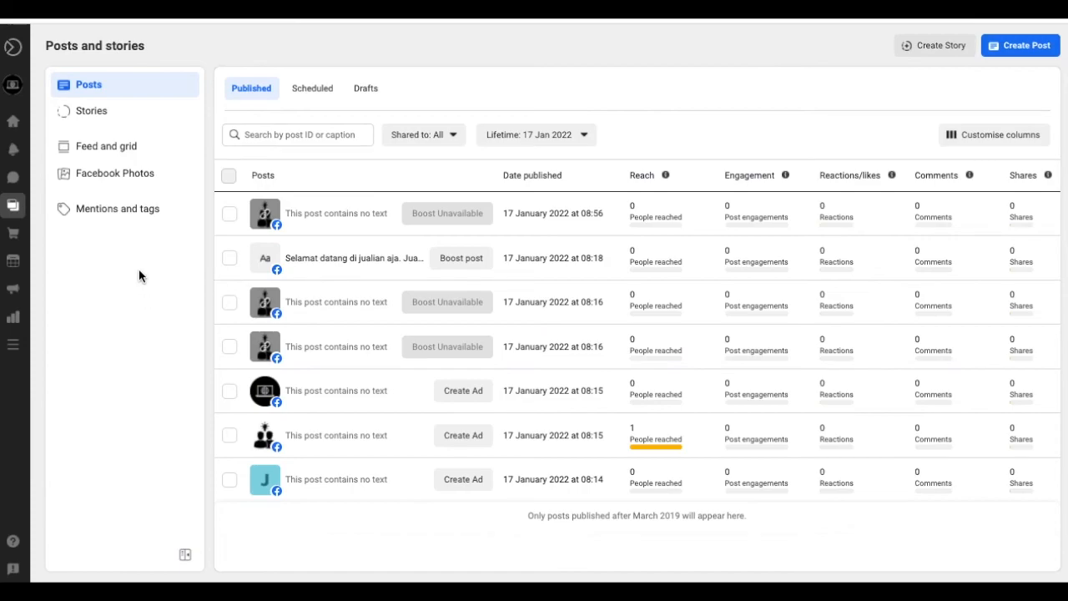
- Go to the Home overview, then open the live Jualin aja page via View Page
mouse_move(13, 182)
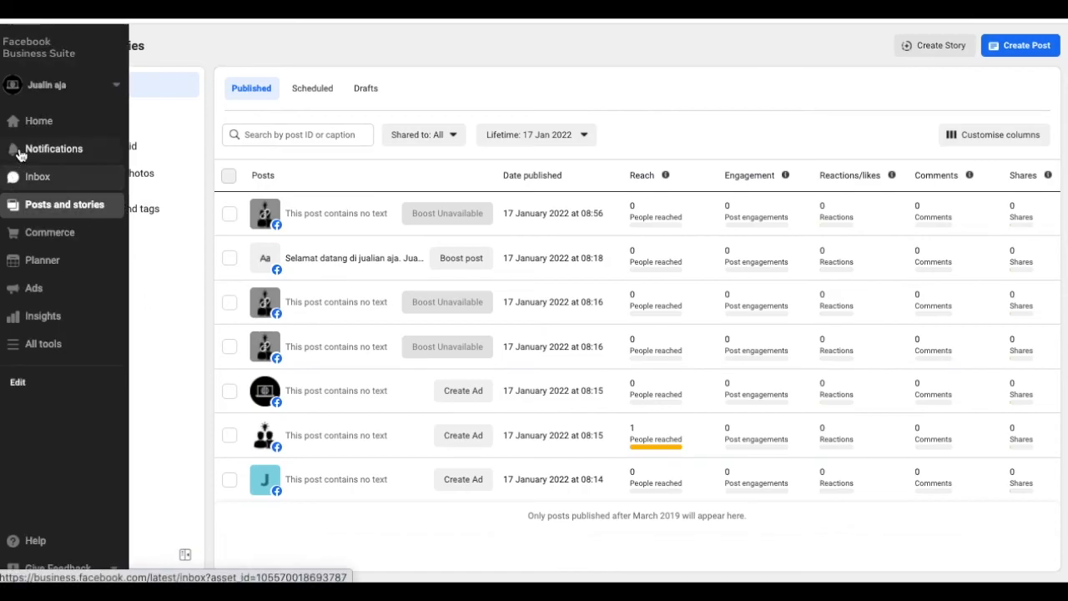
left_click(26, 127)
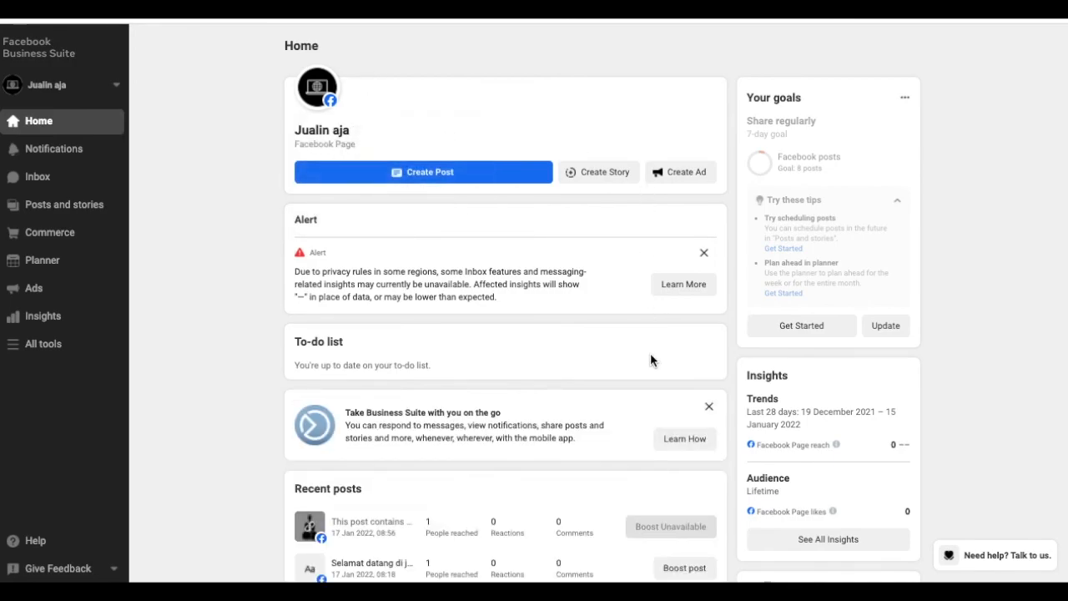
mouse_move(318, 102)
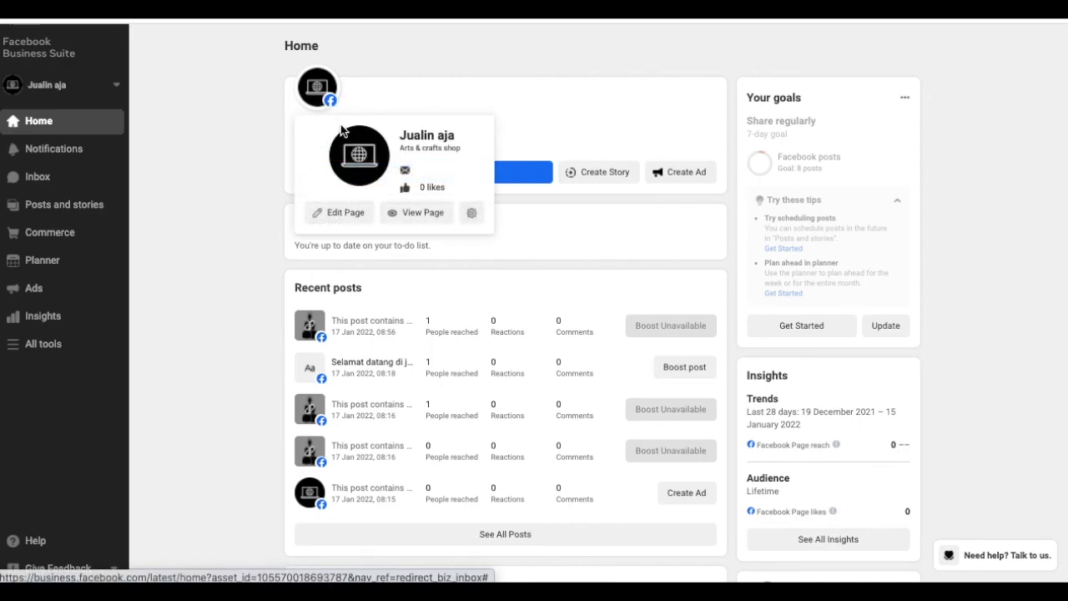
left_click(419, 213)
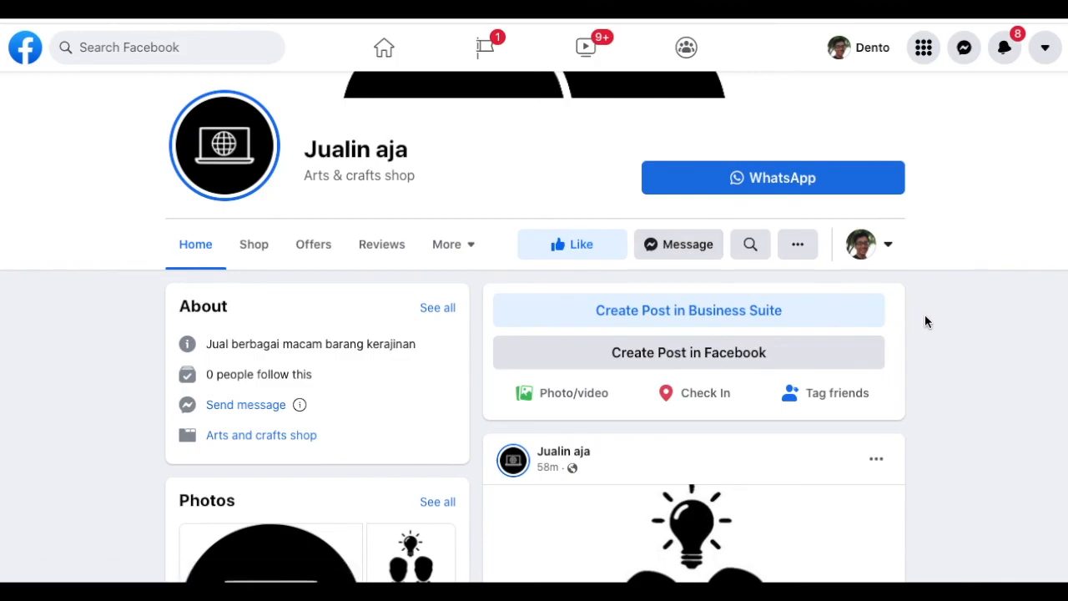
- View the page's story showing orange 'trading hari ini' over the chart image
scroll(925, 315, "down", 2)
scroll(924, 315, "up", 3)
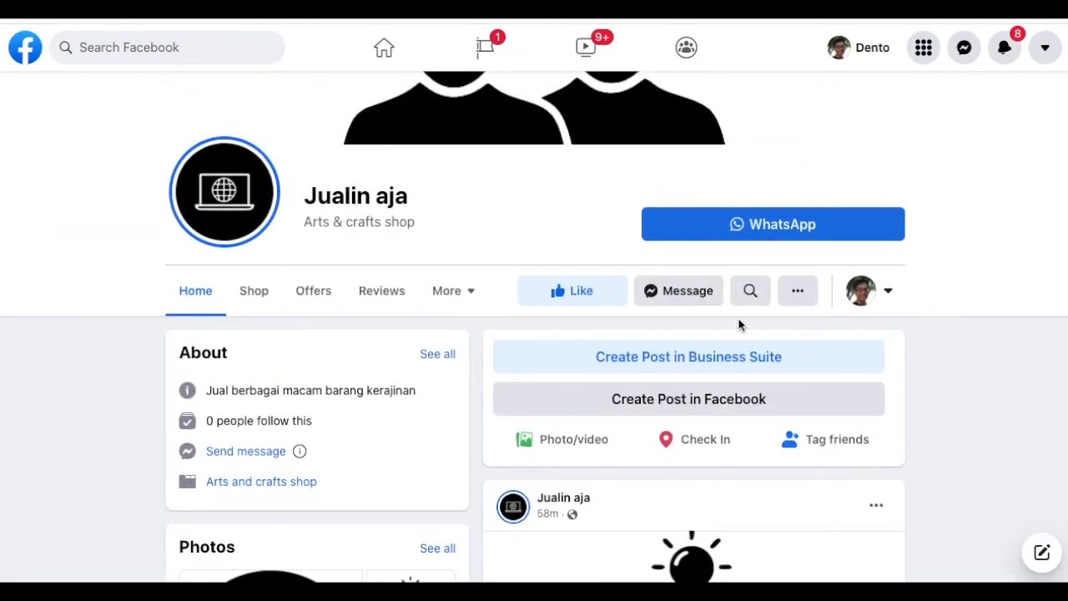
left_click(259, 203)
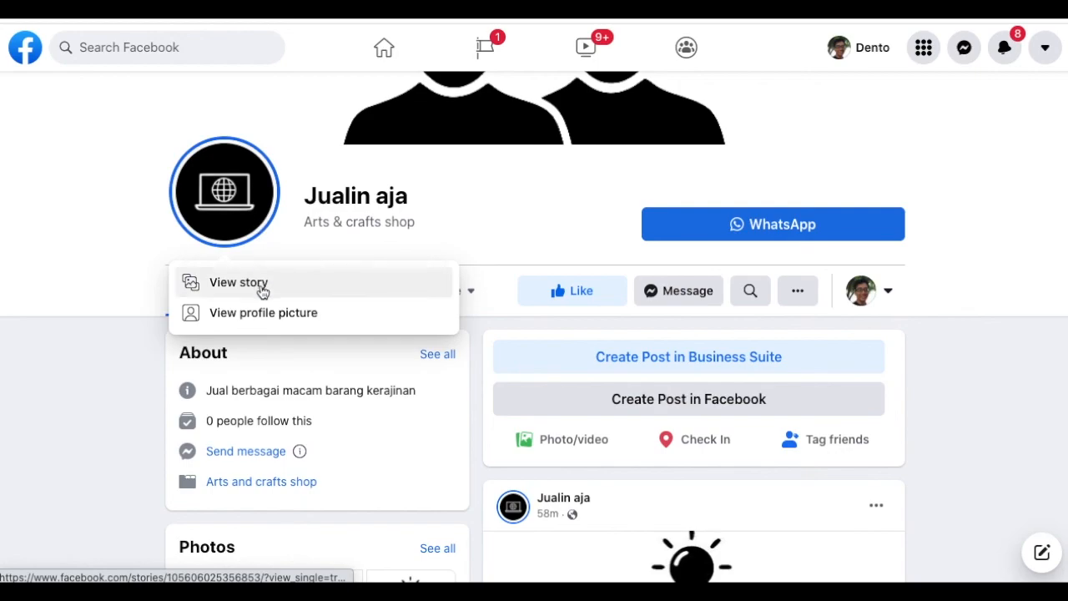
left_click(491, 261)
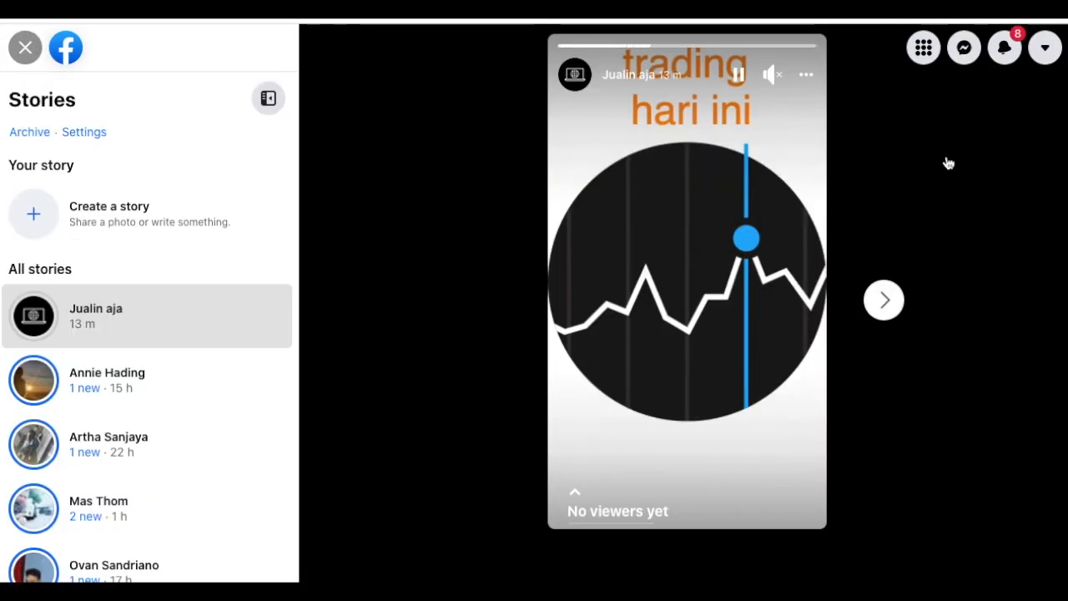
left_click(25, 47)
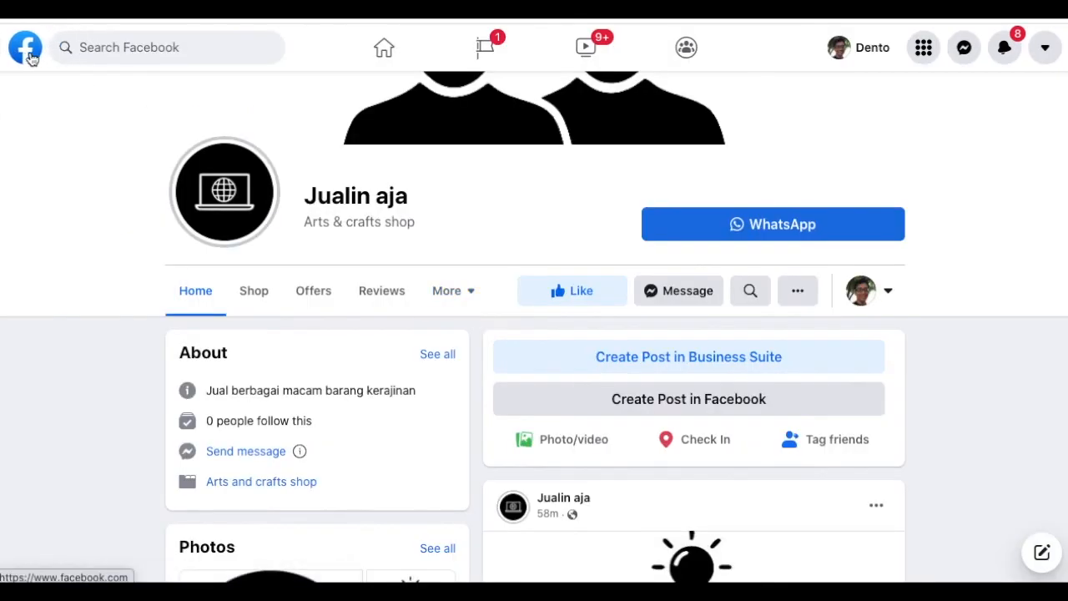
- Look over the Jualin aja page and like it
scroll(131, 401, "down", 2)
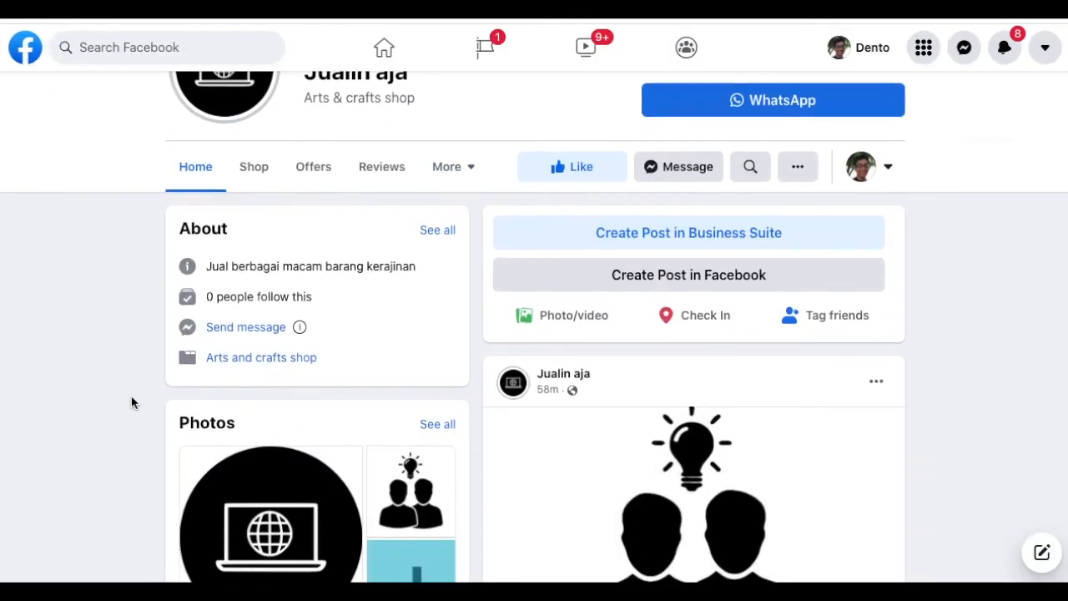
scroll(131, 396, "down", 3)
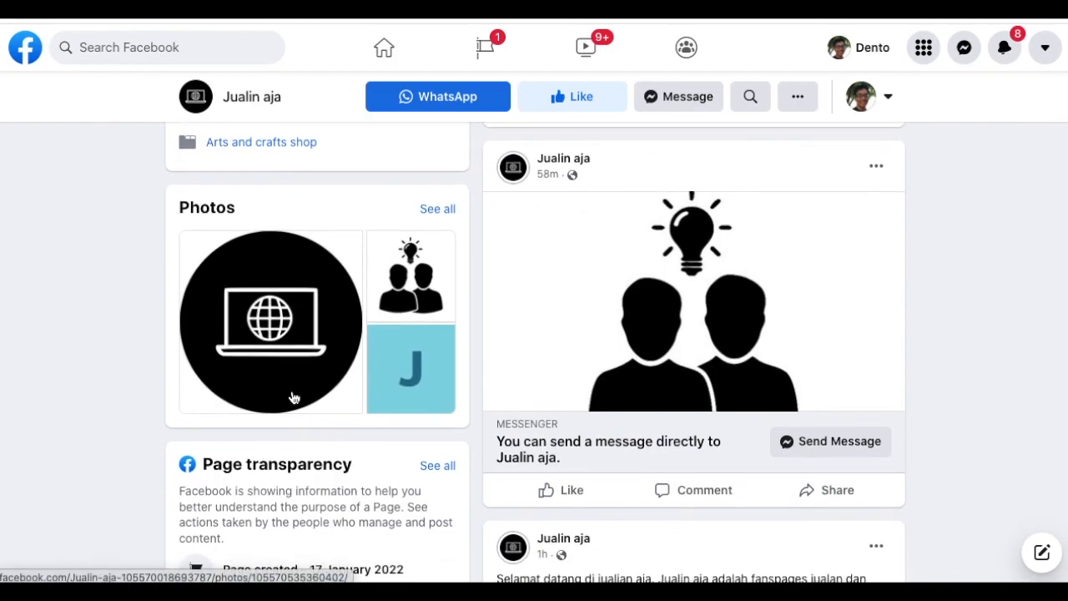
scroll(519, 424, "down", 5)
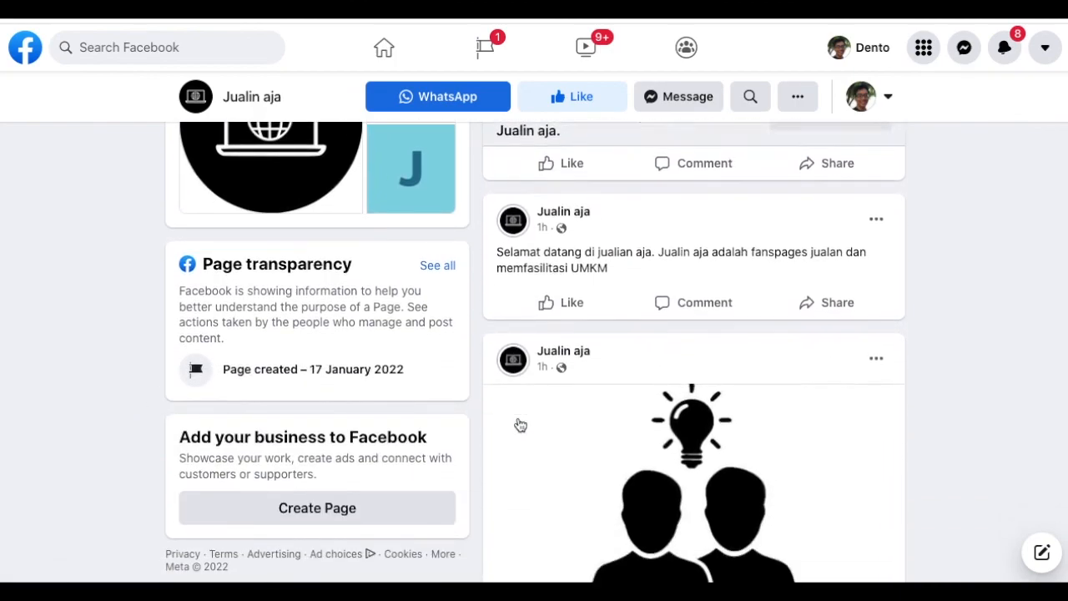
scroll(949, 359, "down", 4)
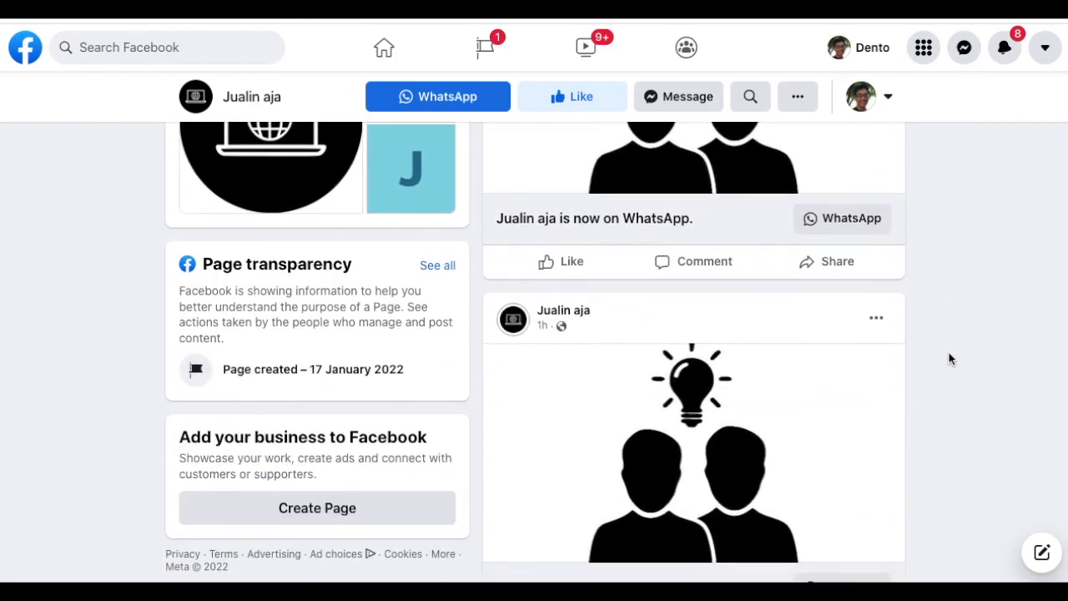
scroll(949, 359, "up", 10)
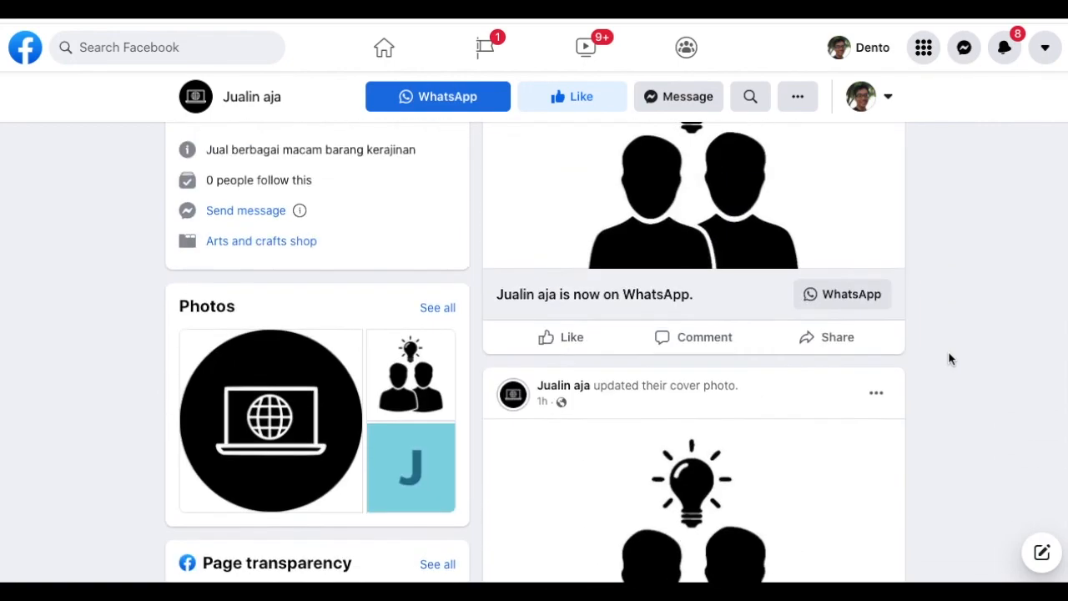
scroll(949, 359, "up", 4)
scroll(949, 358, "down", 2)
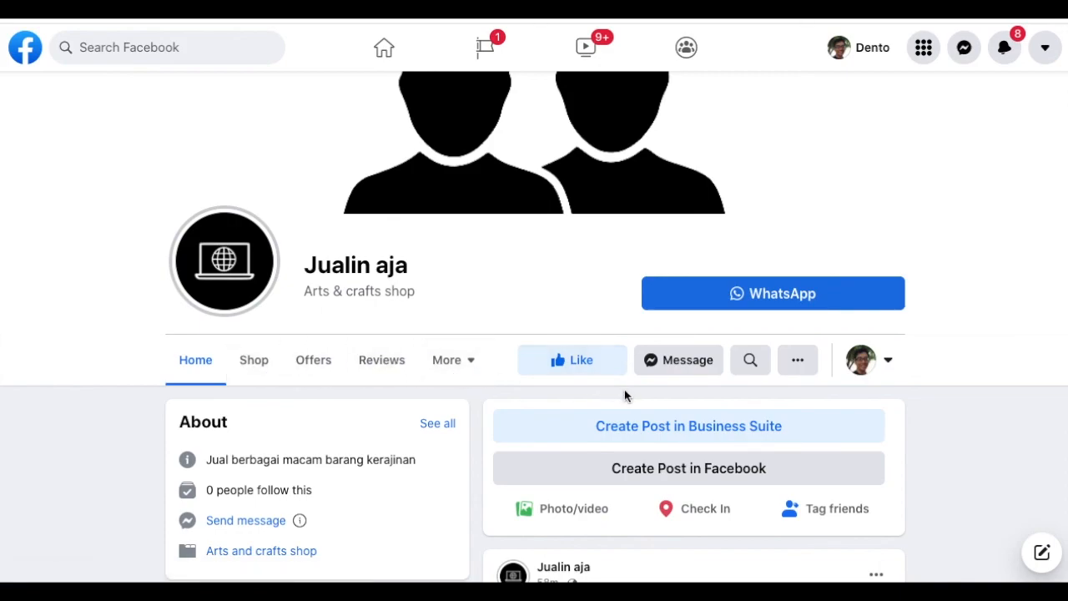
left_click(567, 355)
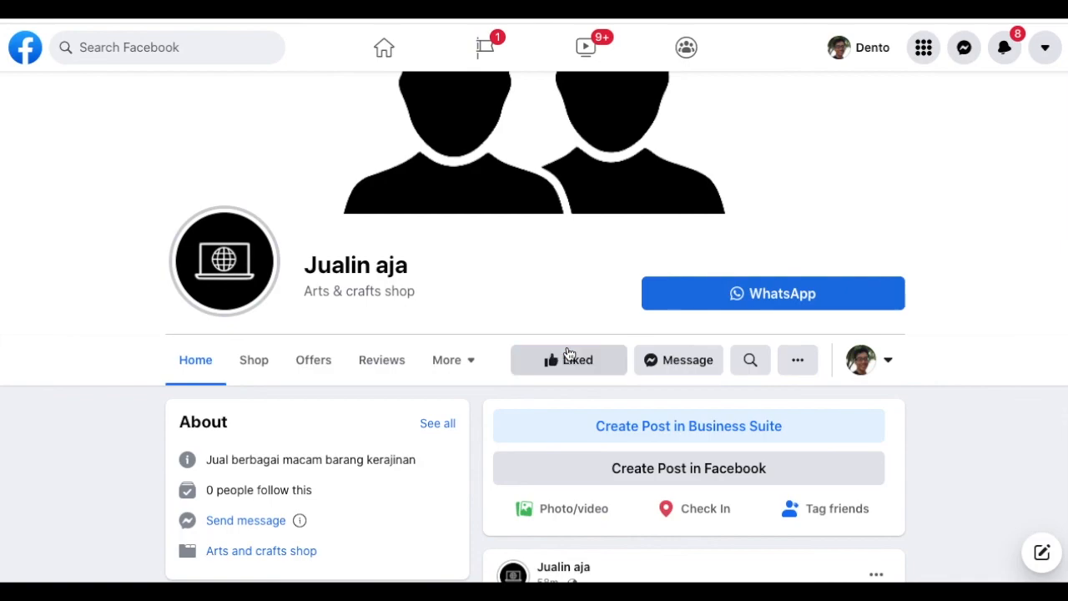
- Open the Jualin aja Shop tab, review the Set up shop prompt, and dismiss it
left_click(270, 362)
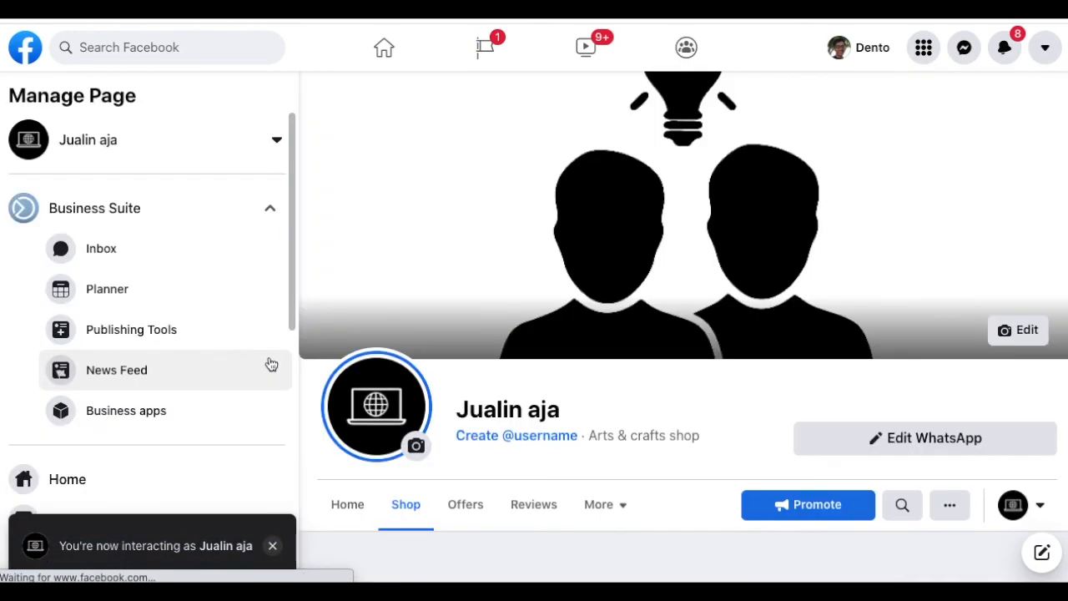
scroll(656, 429, "down", 4)
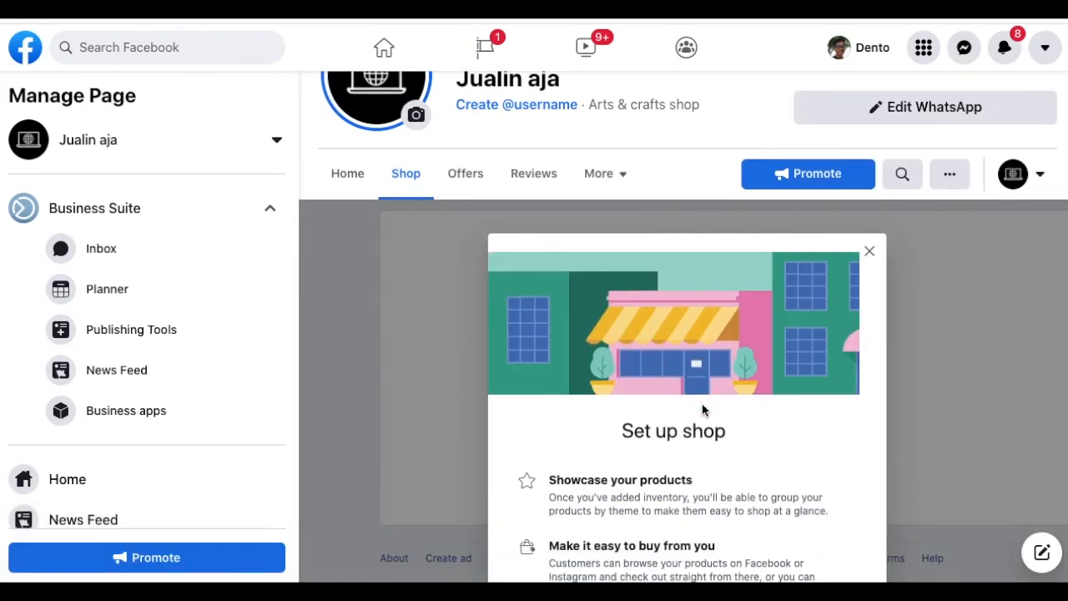
scroll(702, 409, "down", 2)
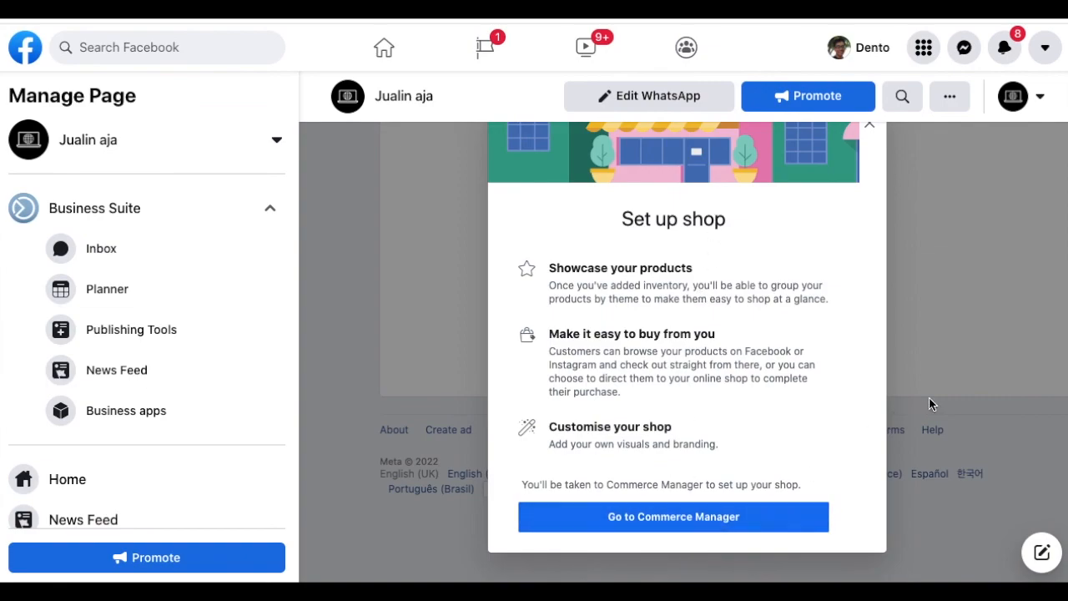
scroll(932, 404, "up", 2)
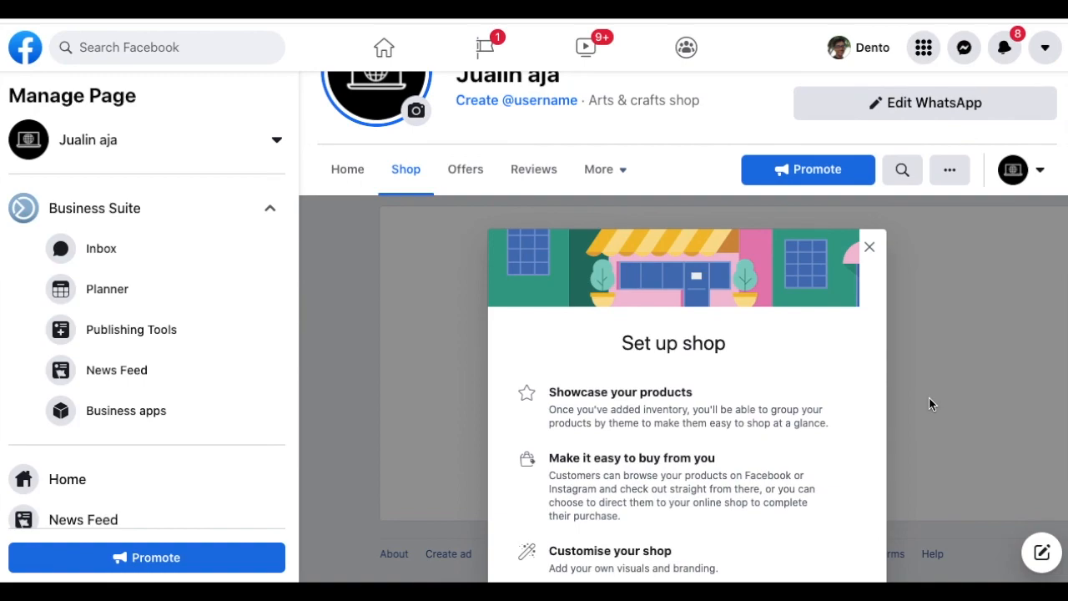
left_click(869, 251)
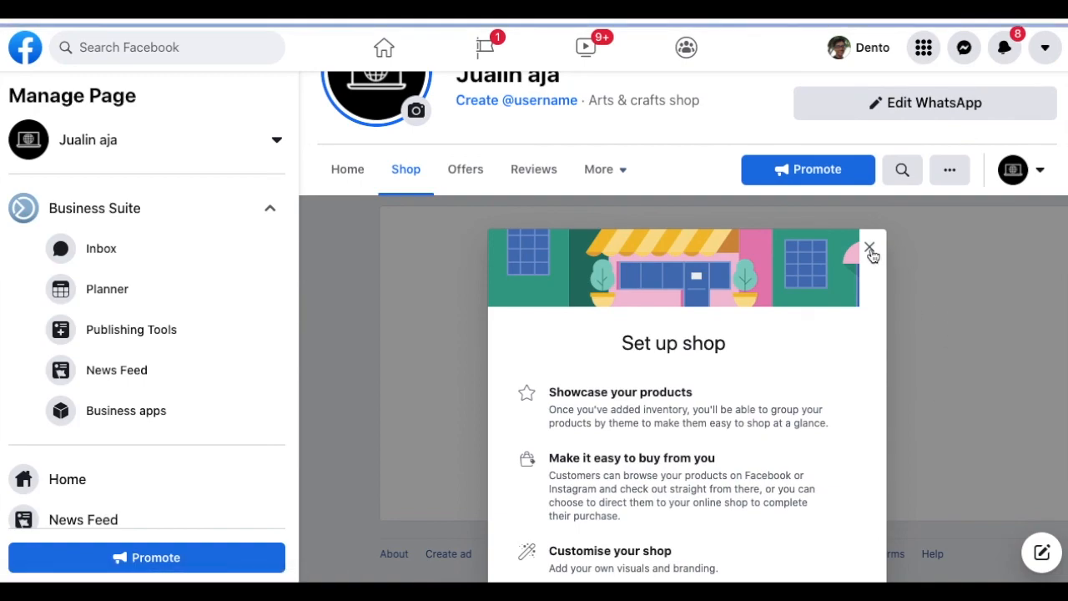